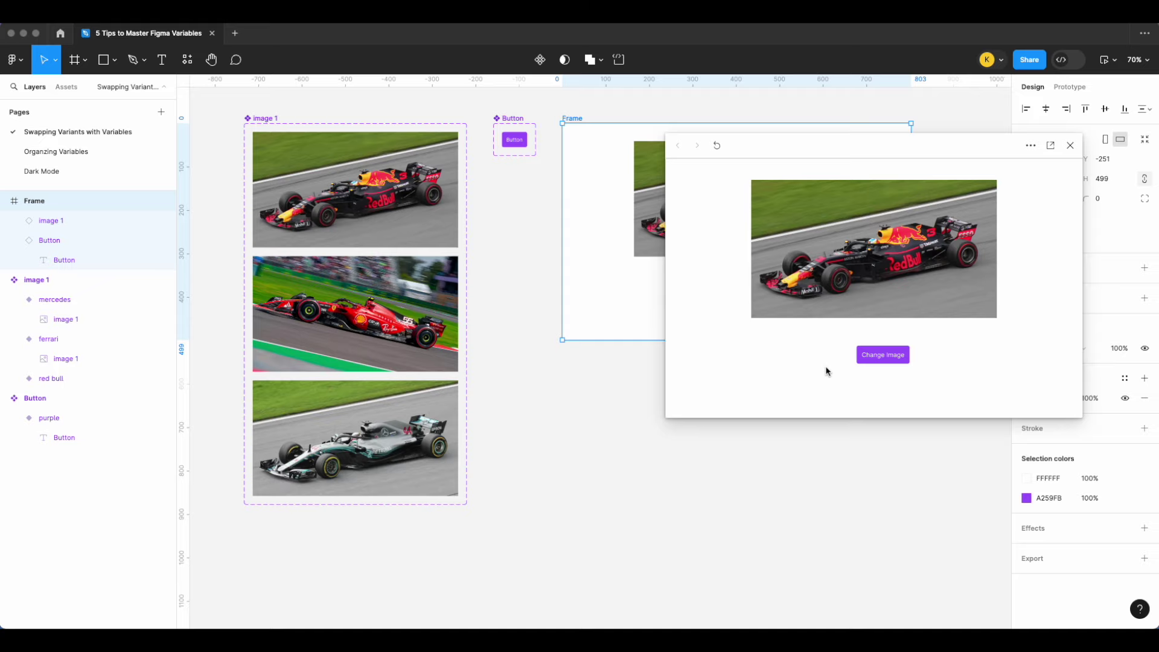
# Step: Test the Change image button in the prototype preview and view the Organzing Variables and Dark Mode pages
pyautogui.click(905, 356)
pyautogui.click(882, 357)
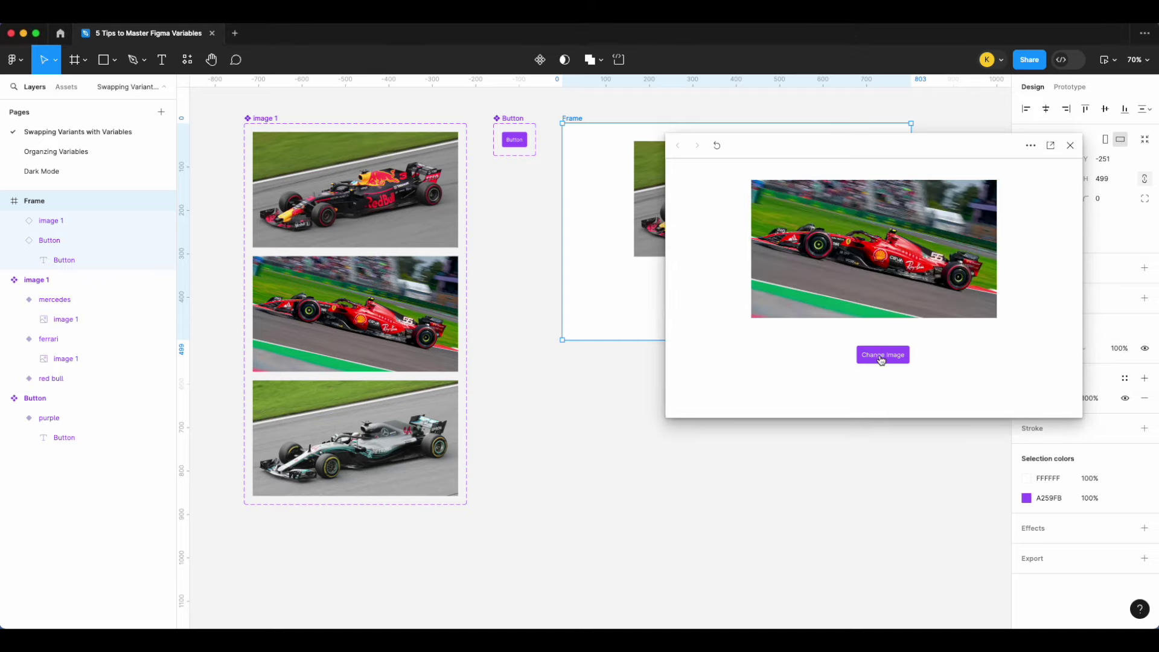
pyautogui.click(877, 360)
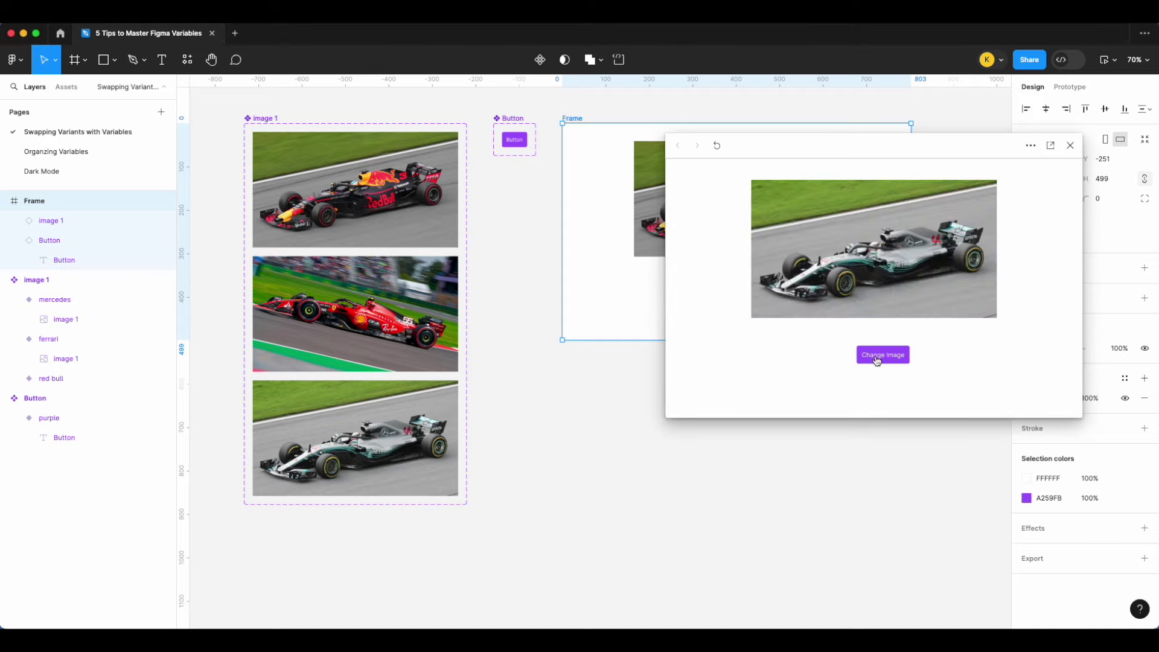
pyautogui.click(83, 154)
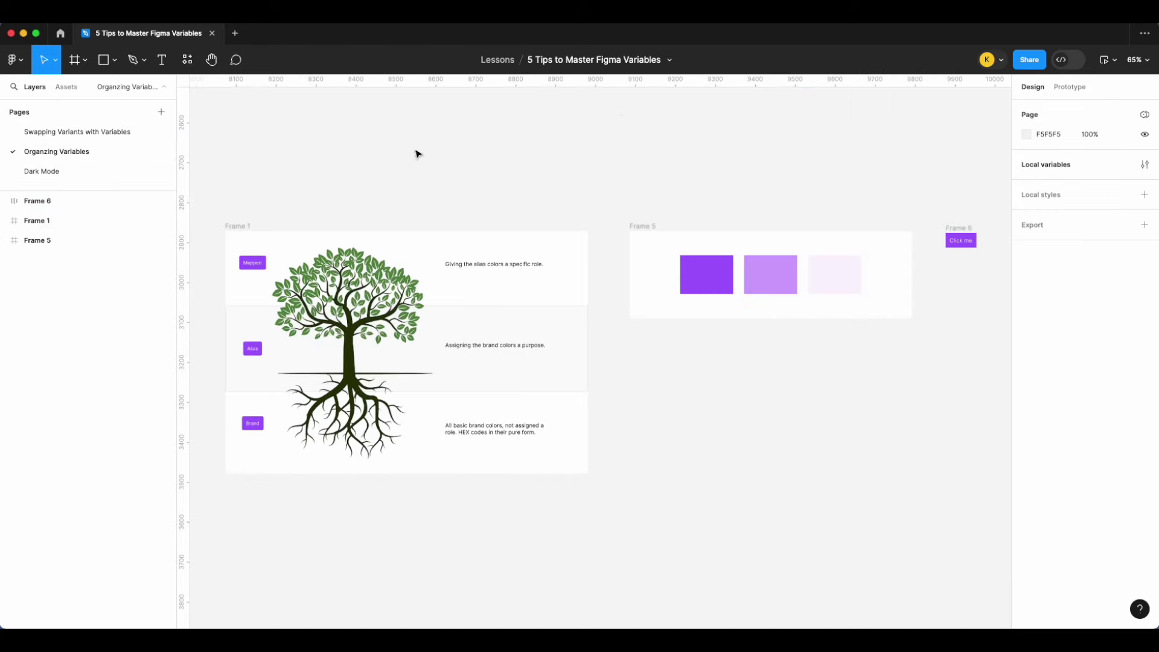
pyautogui.click(122, 175)
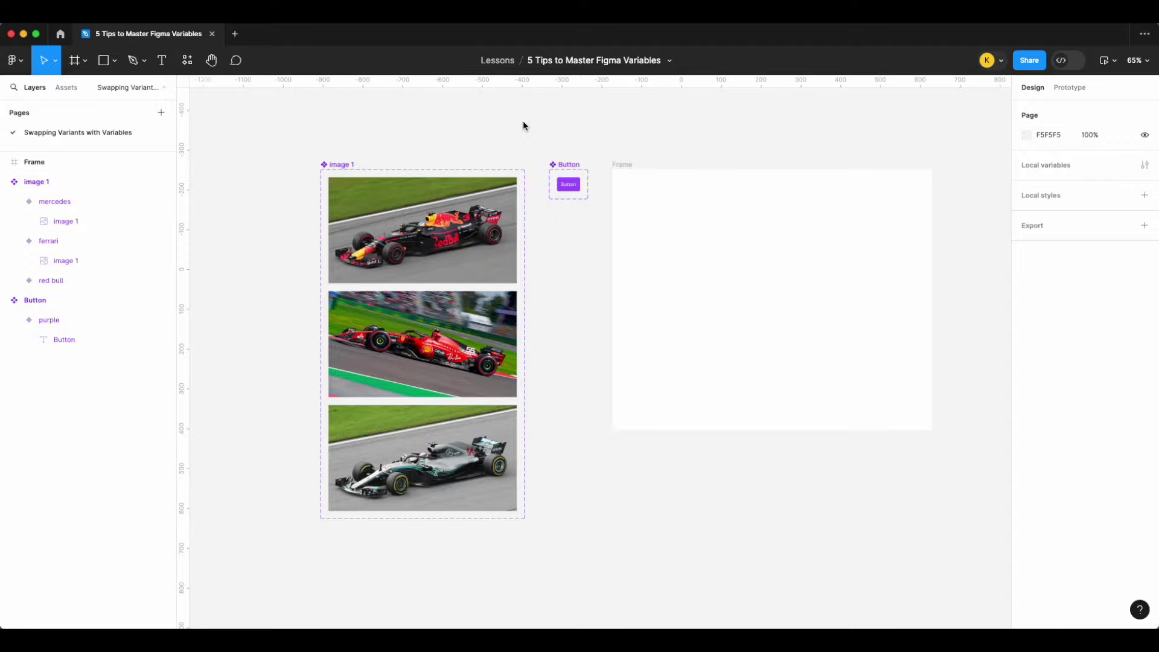
# Step: Place an instance of the purple button and an instance of the Red Bull image above it in the empty frame
pyautogui.scroll(5, 555, 163)
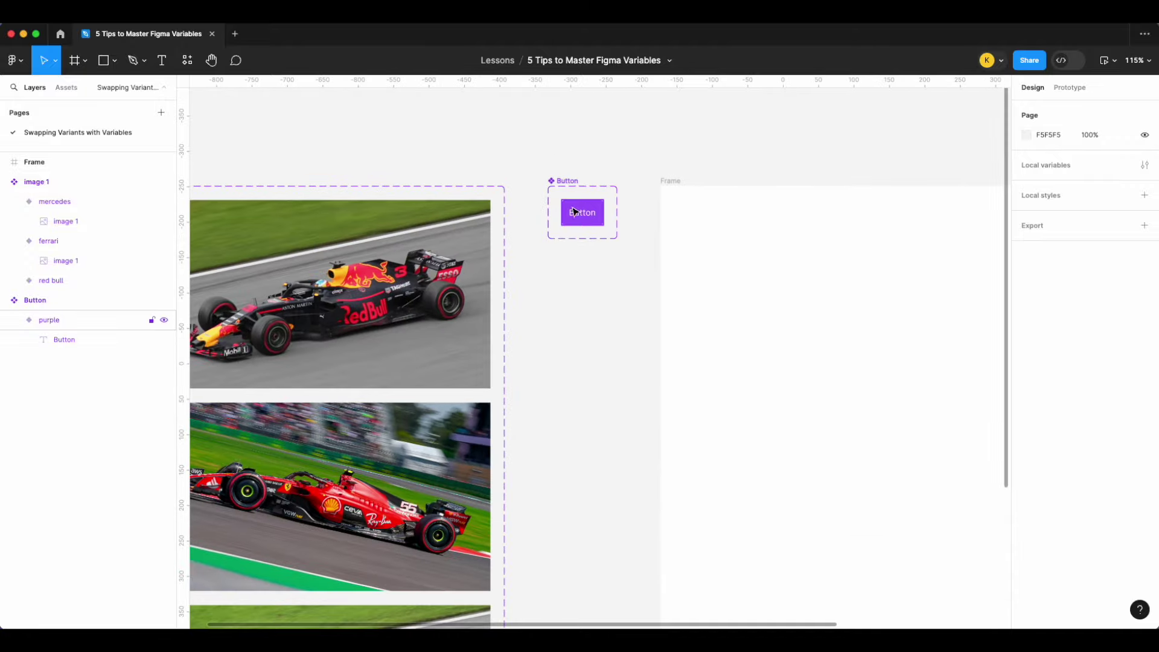
pyautogui.scroll(-5, 586, 221)
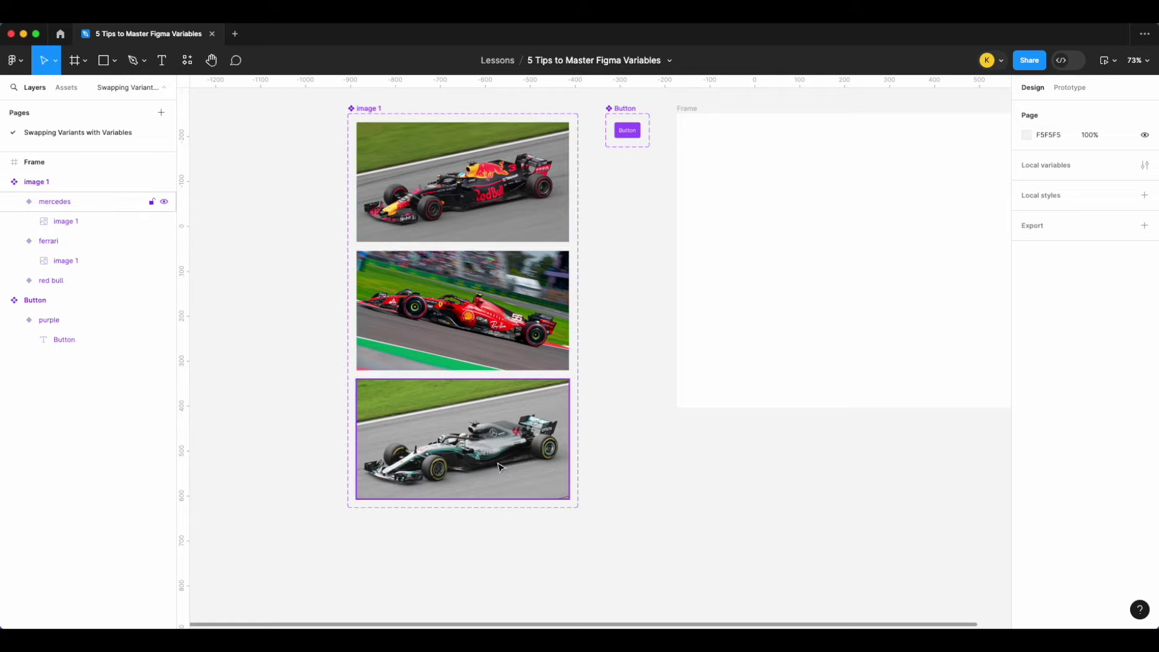
pyautogui.hscroll(3, 546, 193)
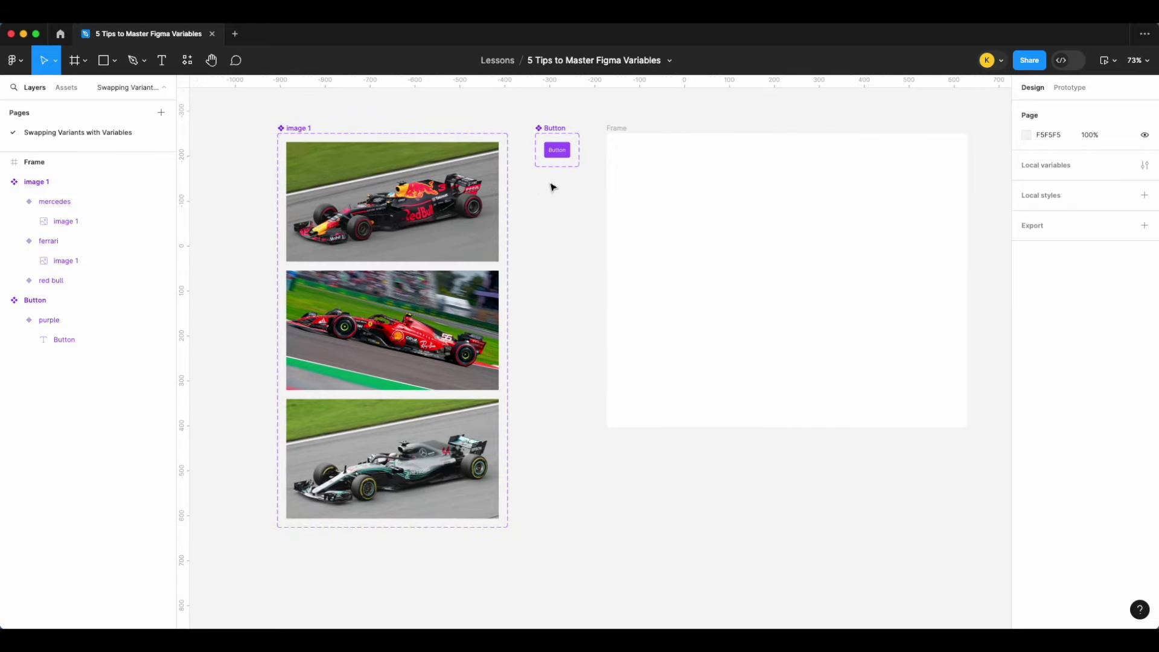
pyautogui.moveTo(556, 150); pyautogui.dragTo(801, 308)
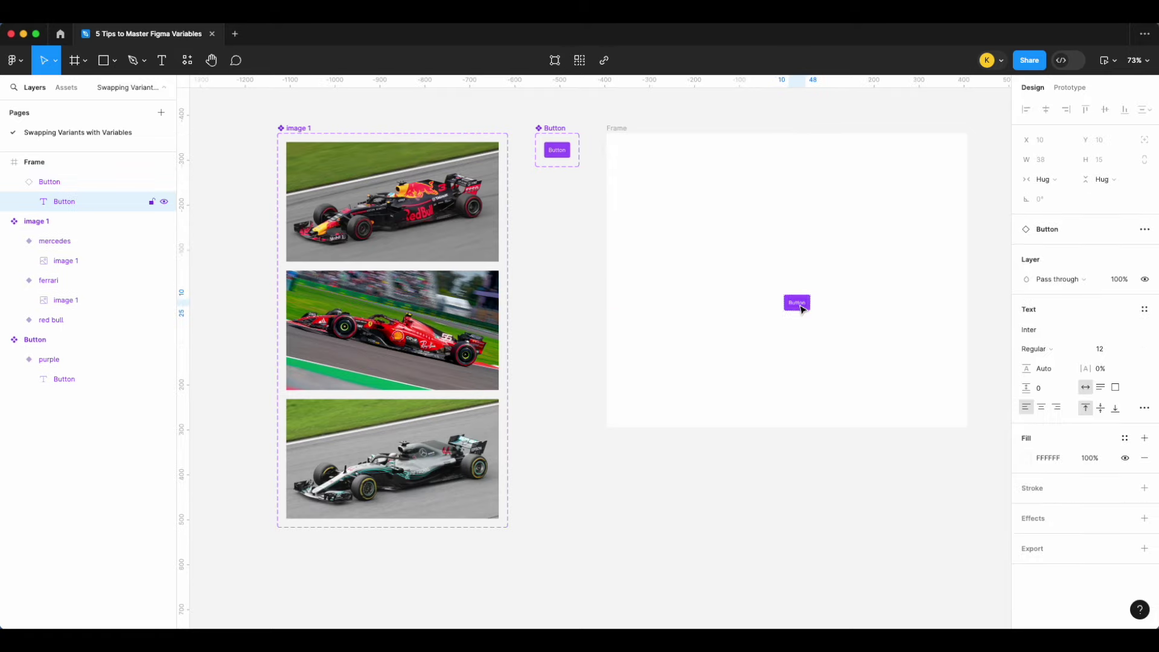
pyautogui.click(395, 219)
pyautogui.moveTo(395, 219); pyautogui.dragTo(785, 222)
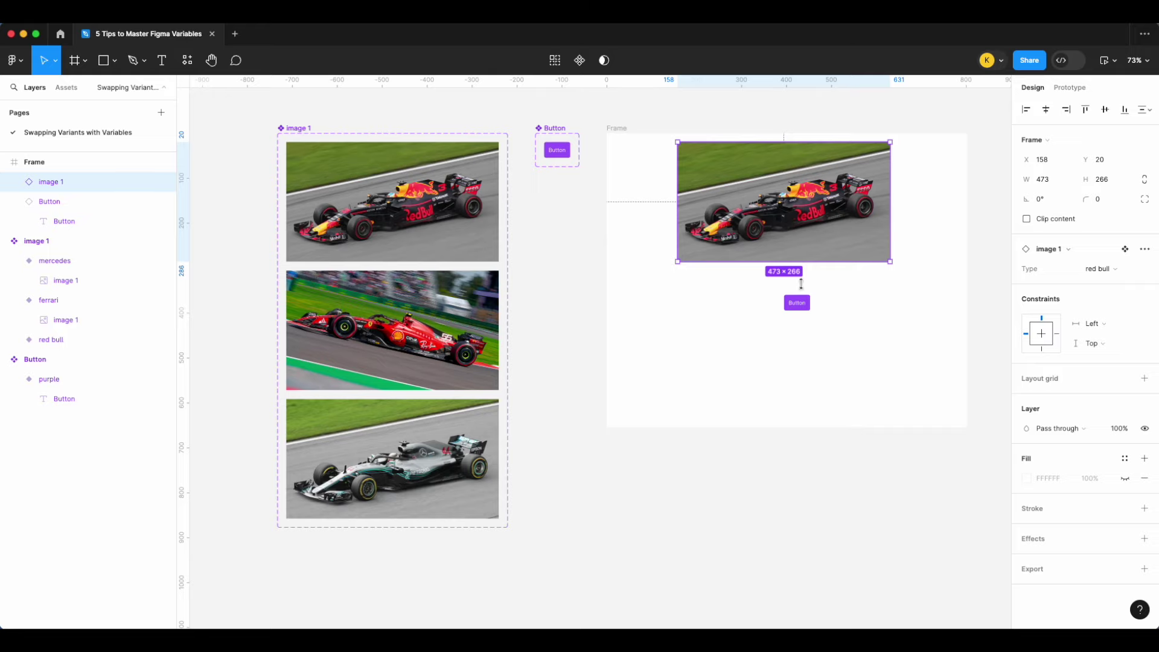
# Step: Change the label of the button instance in the frame to "Change Image"
pyautogui.click(796, 303)
pyautogui.doubleClick(796, 303)
pyautogui.doubleClick(796, 303)
pyautogui.scroll(5, 876, 324)
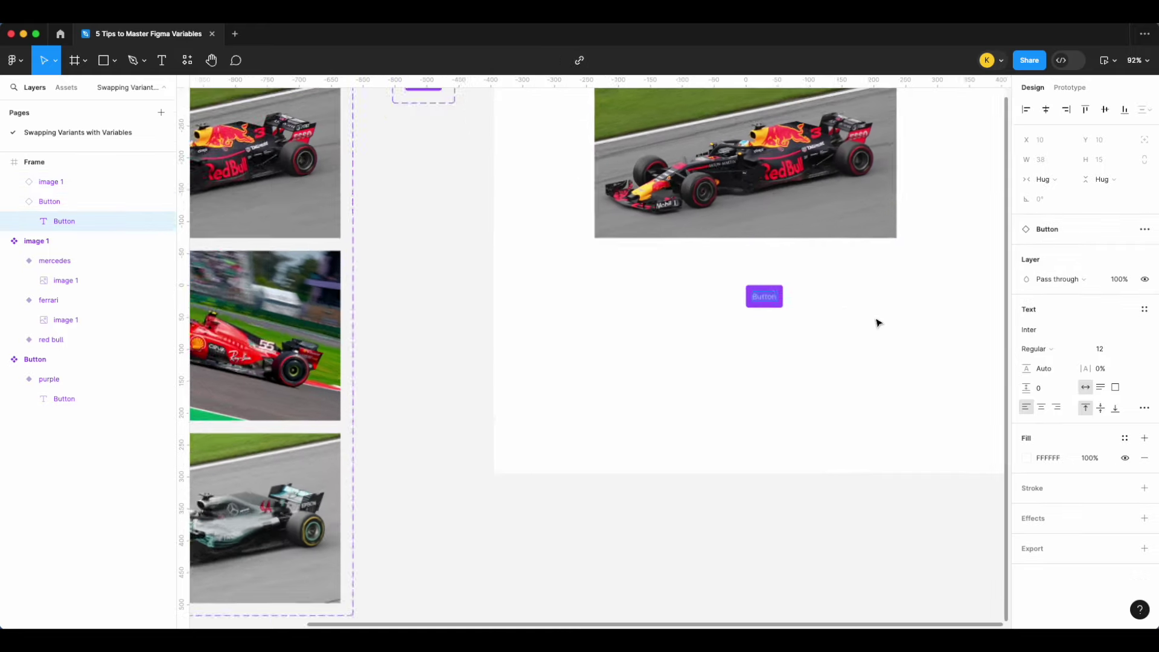
pyautogui.write('Change Image')
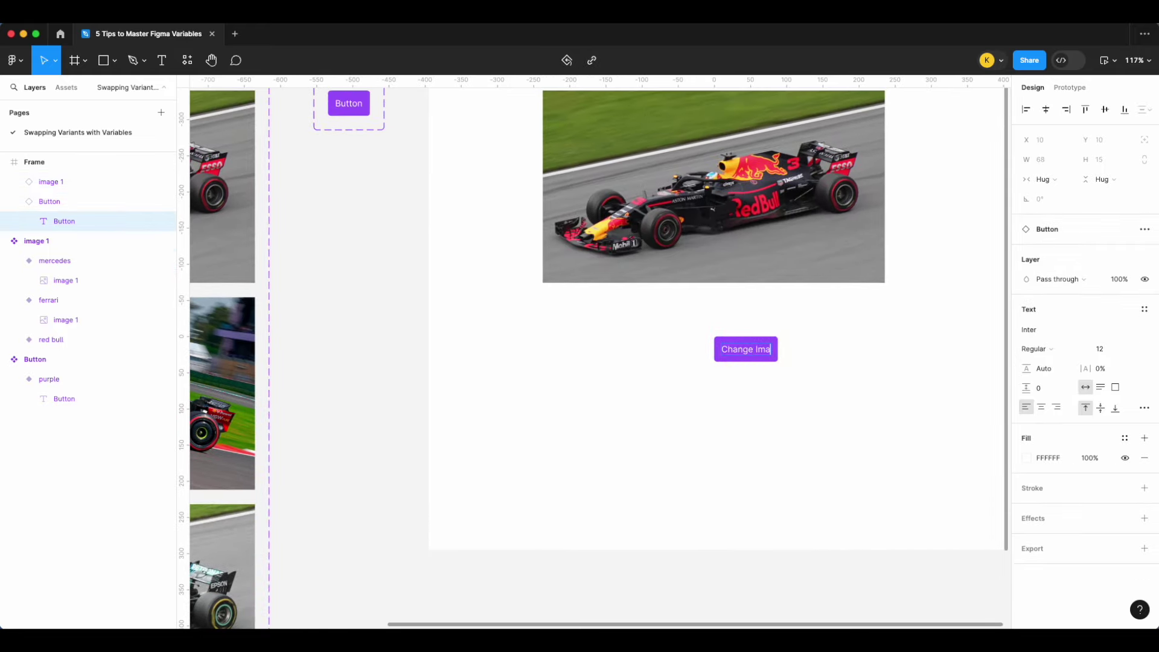
pyautogui.press('Return')
pyautogui.press('Escape')
pyautogui.scroll(-5, 866, 362)
pyautogui.press('Escape')
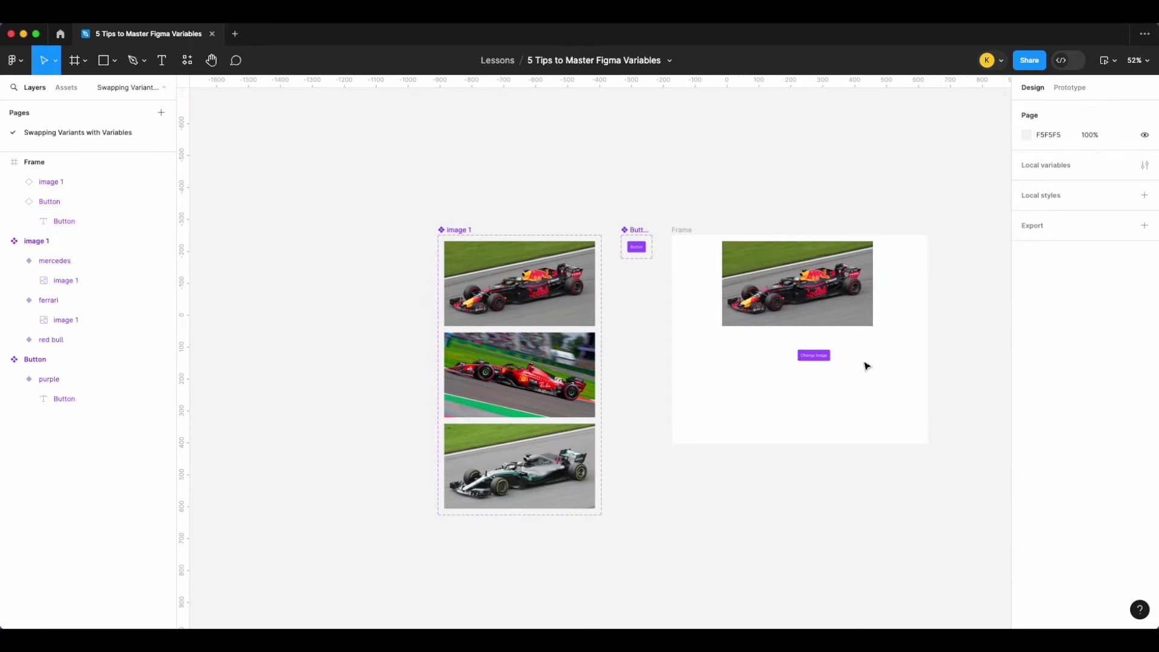
# Step: Reposition the Change Image button and the Red Bull image in the frame, placing the image at X 165, Y 41
pyautogui.click(808, 360)
pyautogui.click(818, 311)
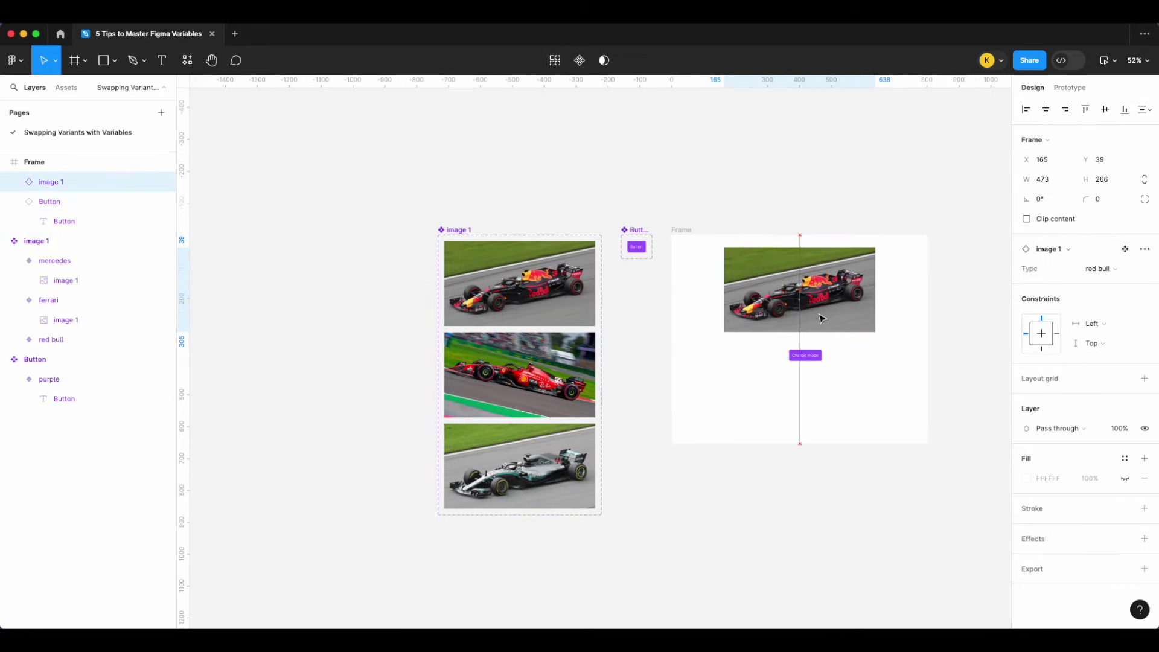
pyautogui.scroll(1, 863, 362)
pyautogui.scroll(2, 862, 362)
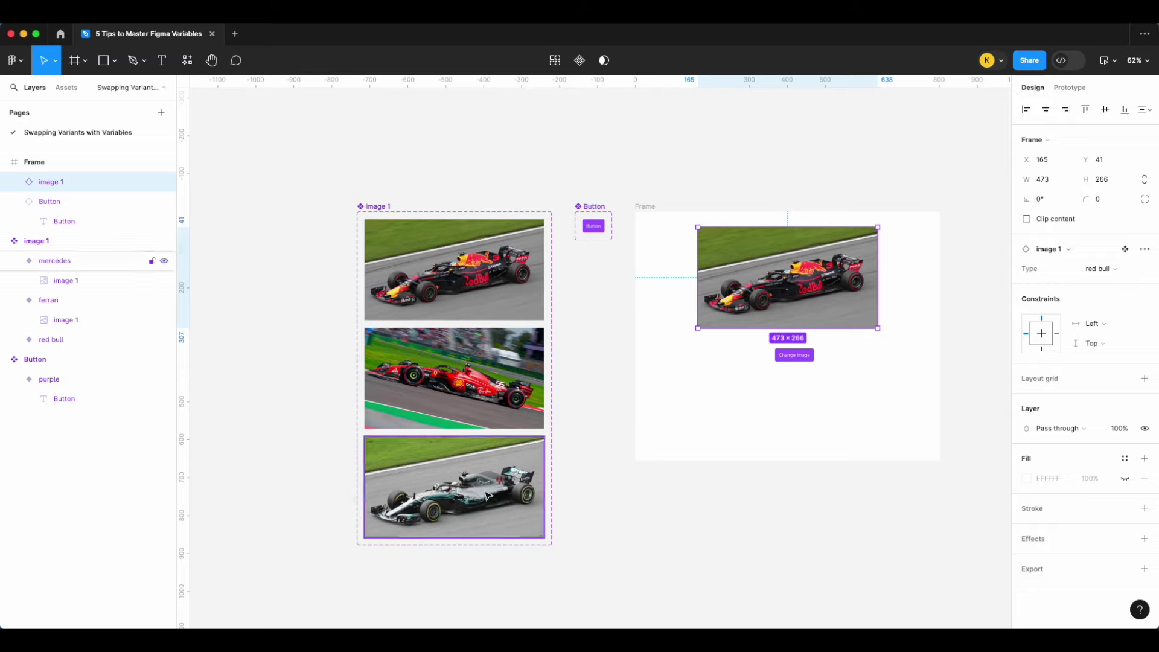
pyautogui.click(724, 533)
pyautogui.scroll(-1, 726, 535)
pyautogui.scroll(-1, 726, 534)
pyautogui.hscroll(-1, 726, 535)
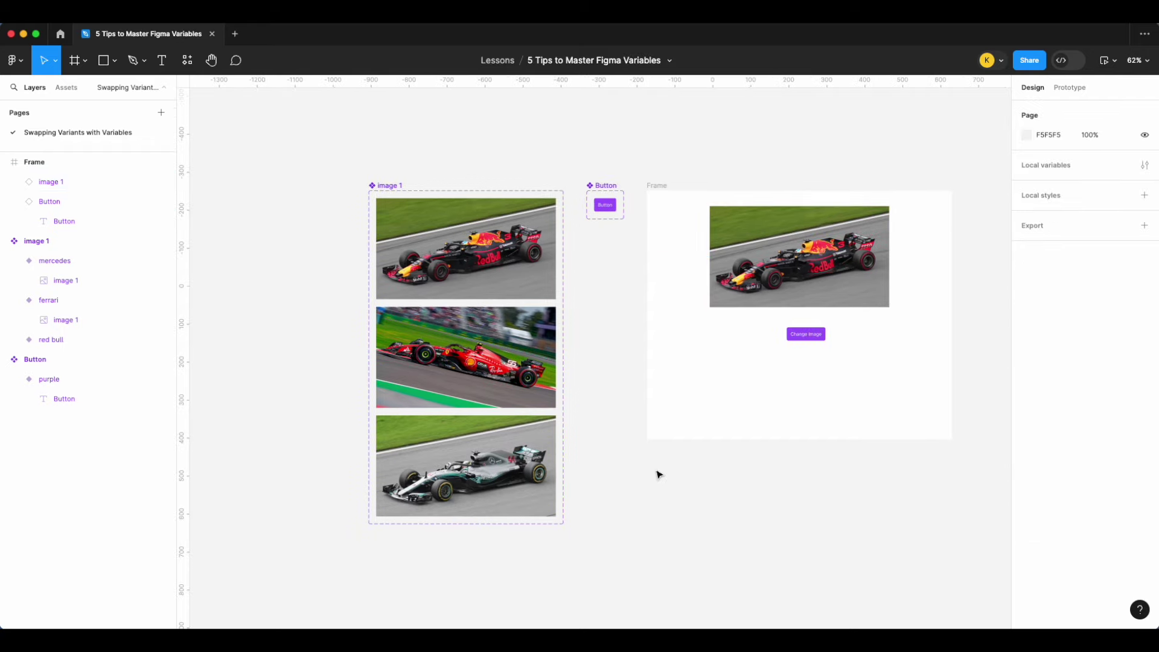
# Step: Open the local variables and create a string variable
pyautogui.click(1144, 168)
pyautogui.hscroll(5, 464, 356)
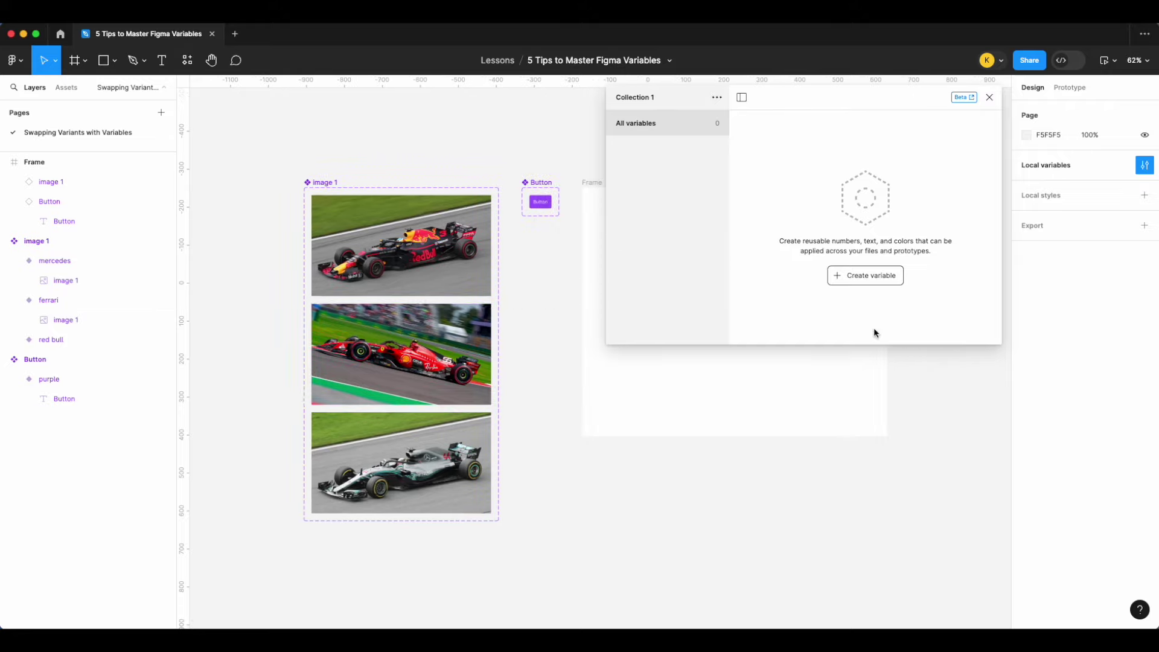
pyautogui.click(886, 279)
pyautogui.click(887, 330)
# Step: Examine the Type property values of the Red Bull, Ferrari and Mercedes variants in the image component set
pyautogui.scroll(5, 563, 413)
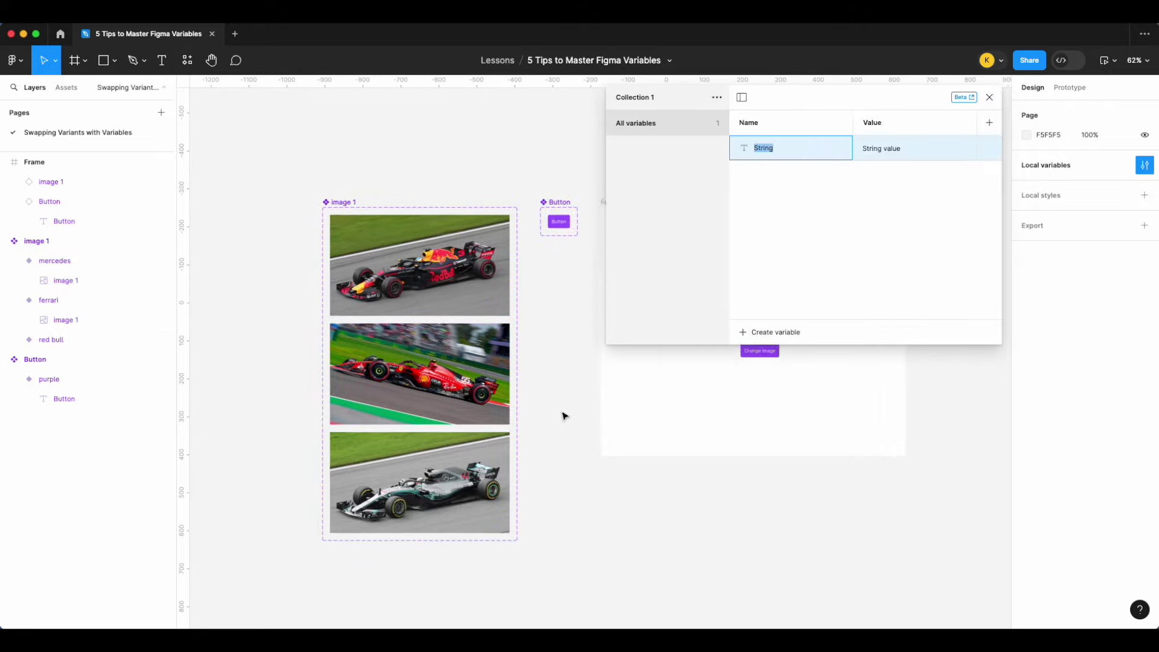
pyautogui.scroll(-1, 442, 268)
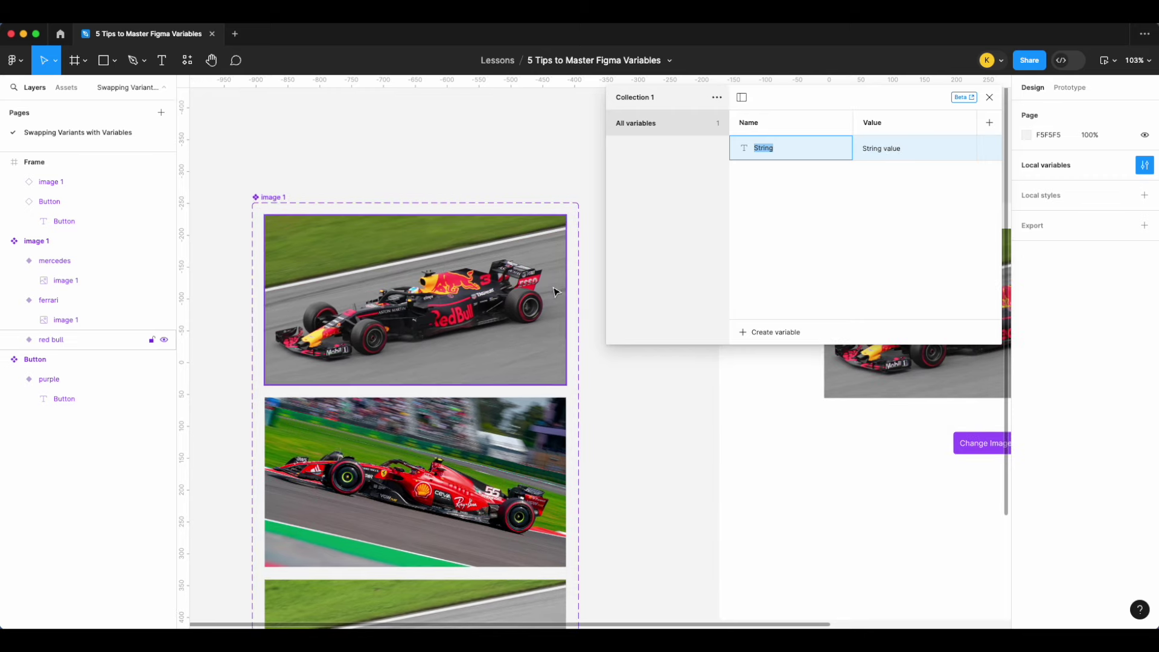
pyautogui.click(479, 298)
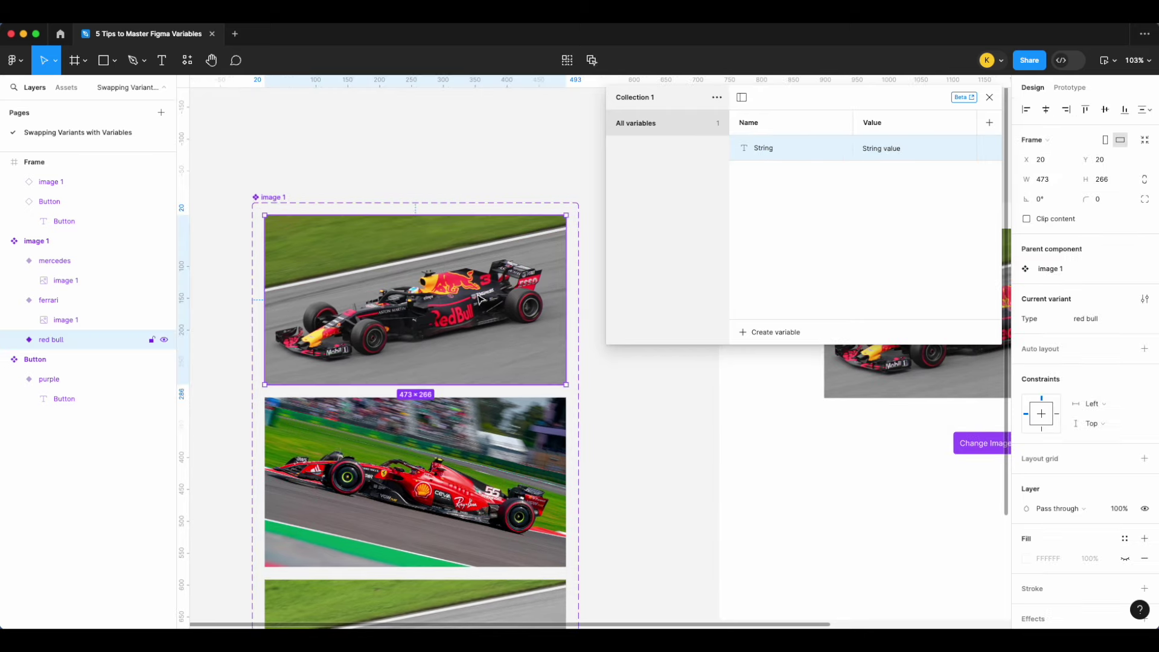
pyautogui.click(1092, 322)
pyautogui.click(1090, 327)
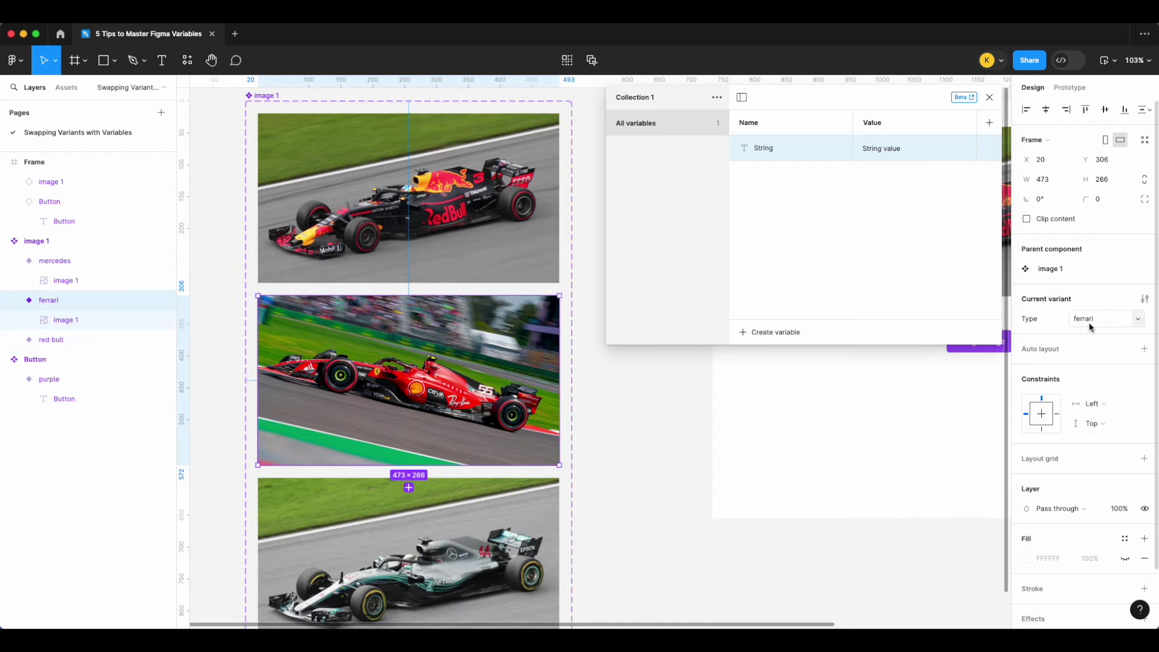
pyautogui.click(1108, 318)
pyautogui.click(1114, 326)
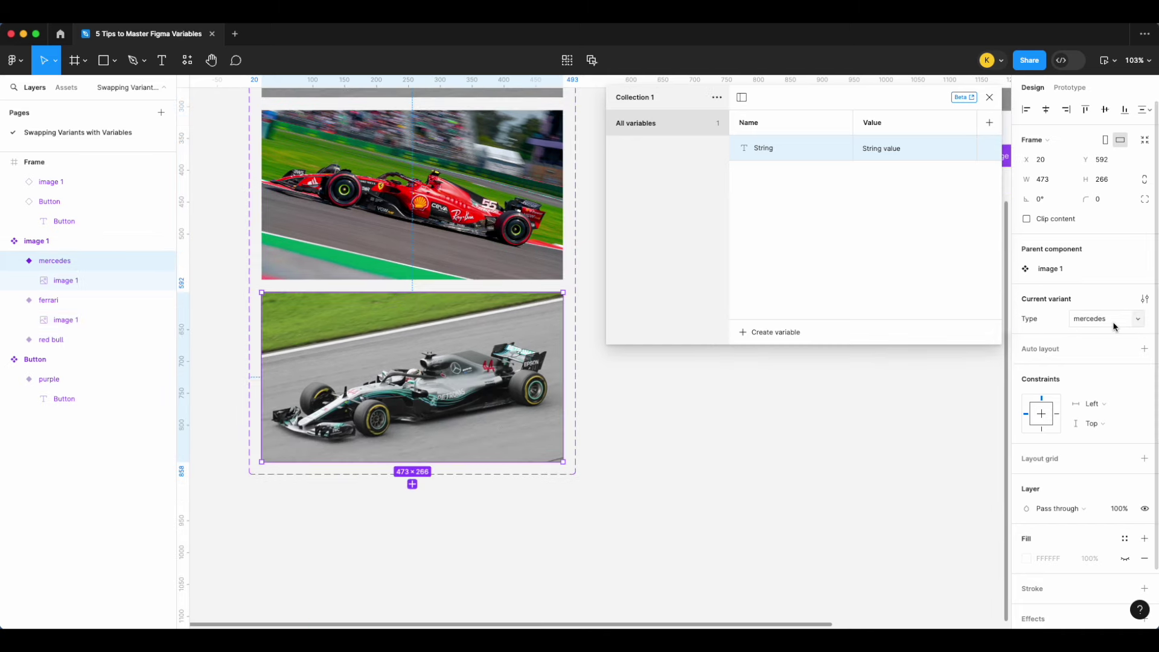
pyautogui.scroll(3, 812, 414)
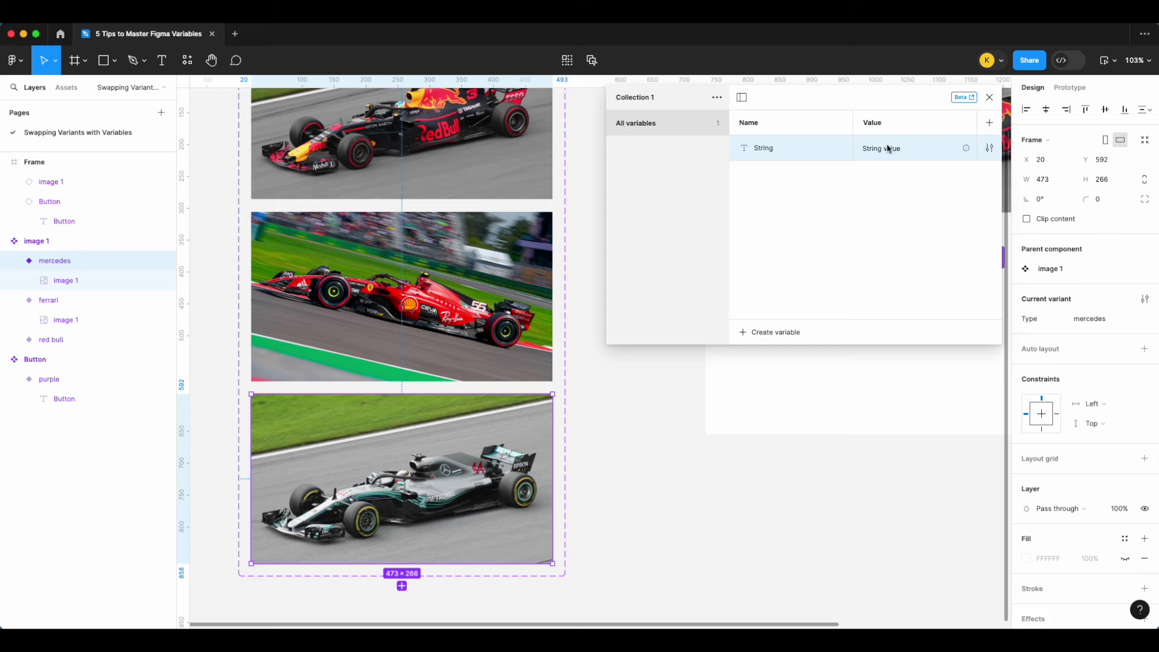
pyautogui.scroll(3, 555, 264)
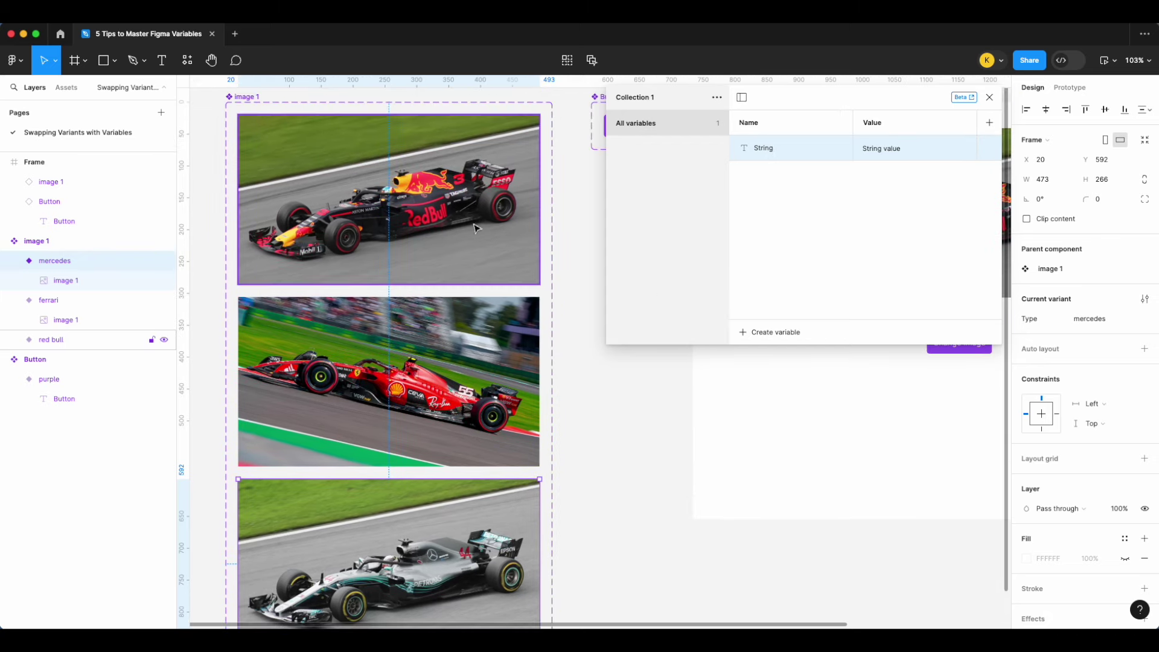
# Step: Name the string variable "Red Bull" and set its value to "red bull", matching the variant's Type
pyautogui.click(476, 228)
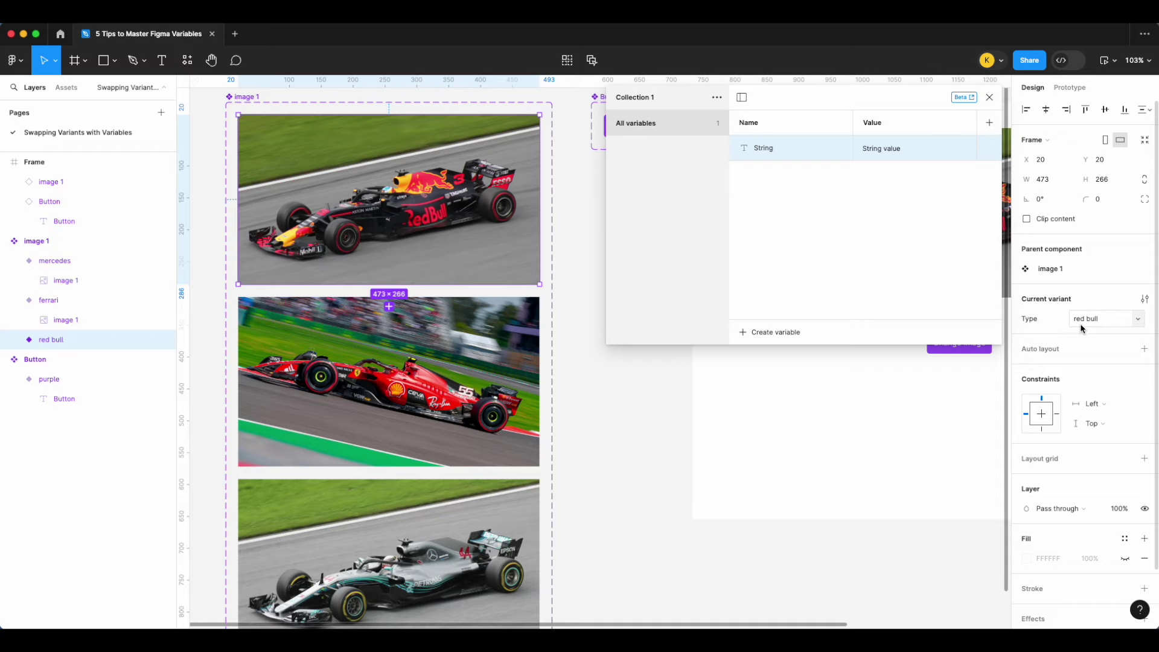
pyautogui.doubleClick(762, 148)
pyautogui.write('Red Bull')
pyautogui.click(855, 144)
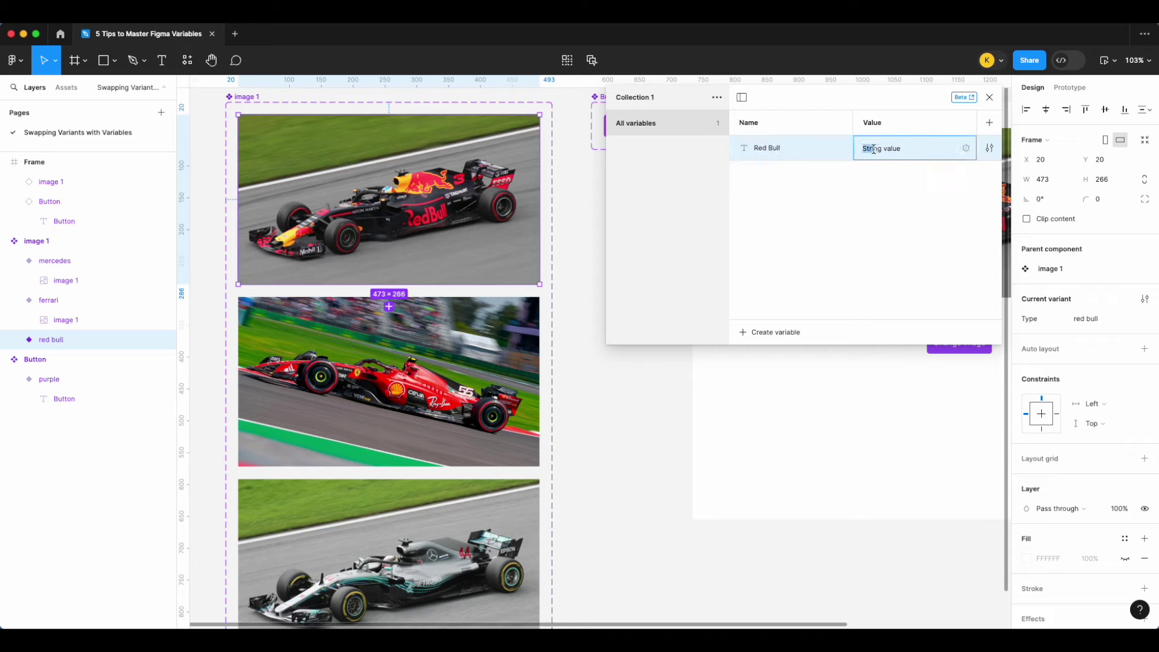
pyautogui.write('re')
pyautogui.press('Return')
# Step: Create a string variable named "Ferrari" with the value "ferrari", matching the Ferrari variant's Type
pyautogui.click(771, 333)
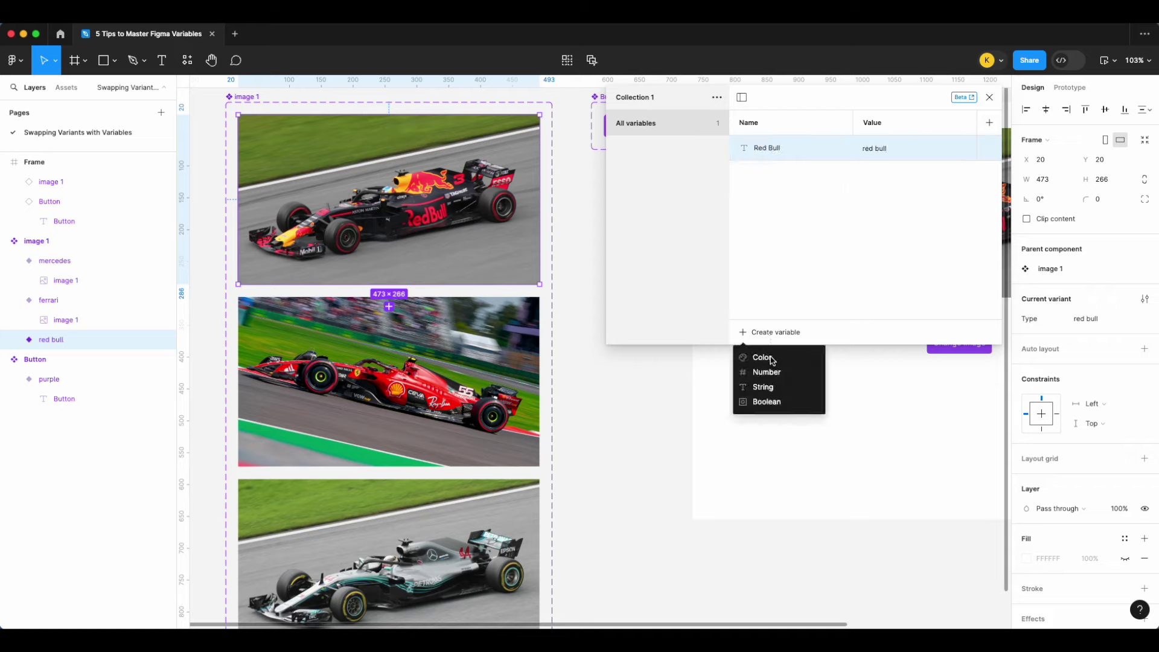
pyautogui.click(762, 387)
pyautogui.click(414, 422)
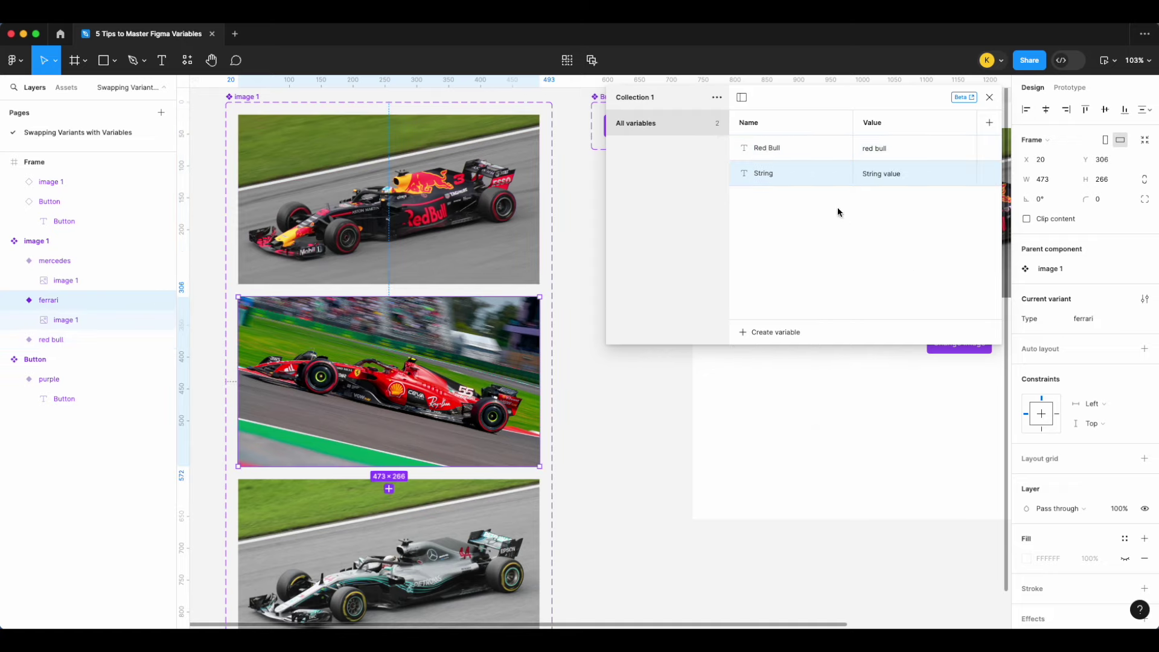
pyautogui.doubleClick(764, 174)
pyautogui.write('Fer')
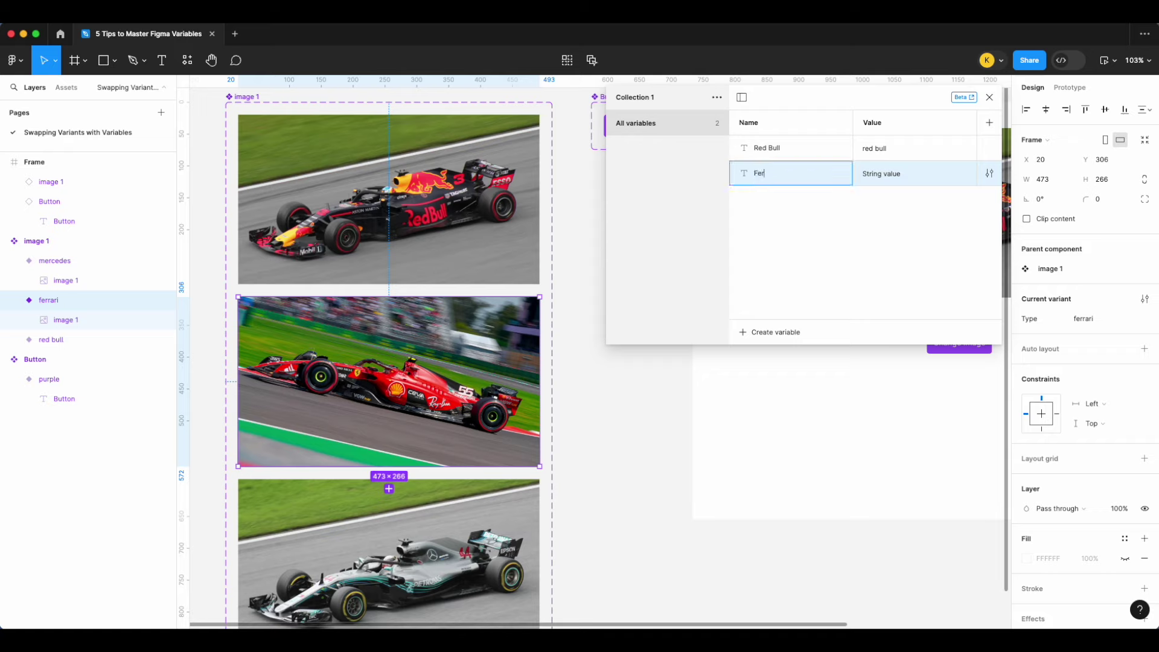
pyautogui.write('rari')
pyautogui.press('Return')
pyautogui.doubleClick(897, 174)
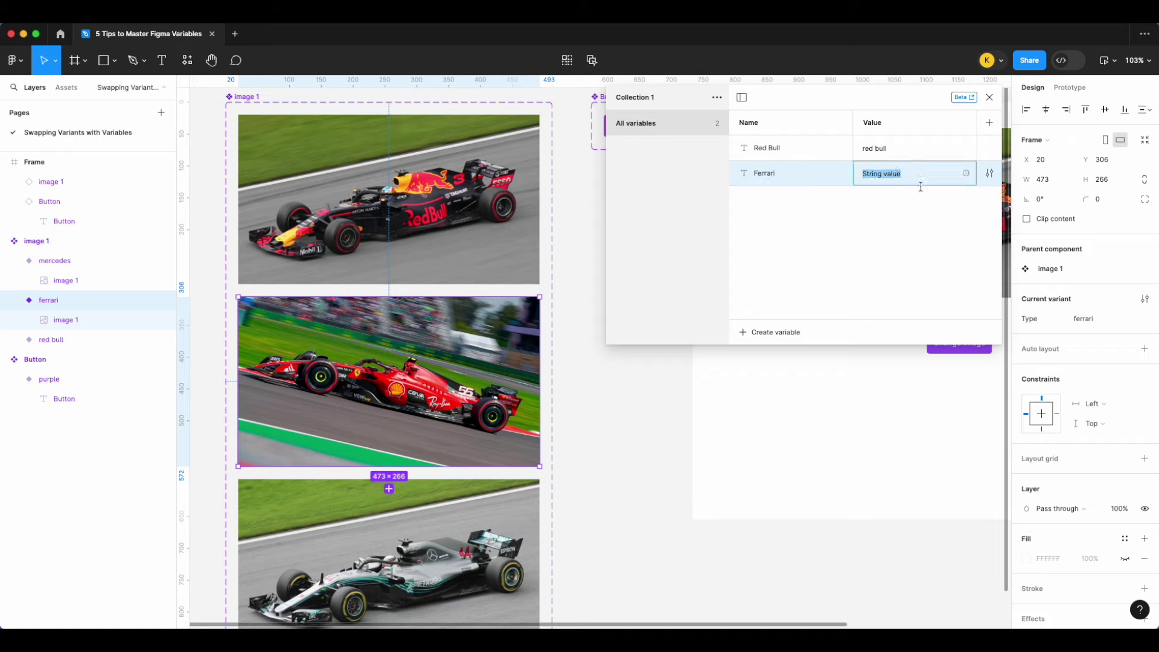
pyautogui.write('ferrari')
pyautogui.press('Return')
# Step: Create a string variable named "Mercedes" with the value "mercedes" and close the local variables
pyautogui.scroll(-3, 495, 470)
pyautogui.click(473, 467)
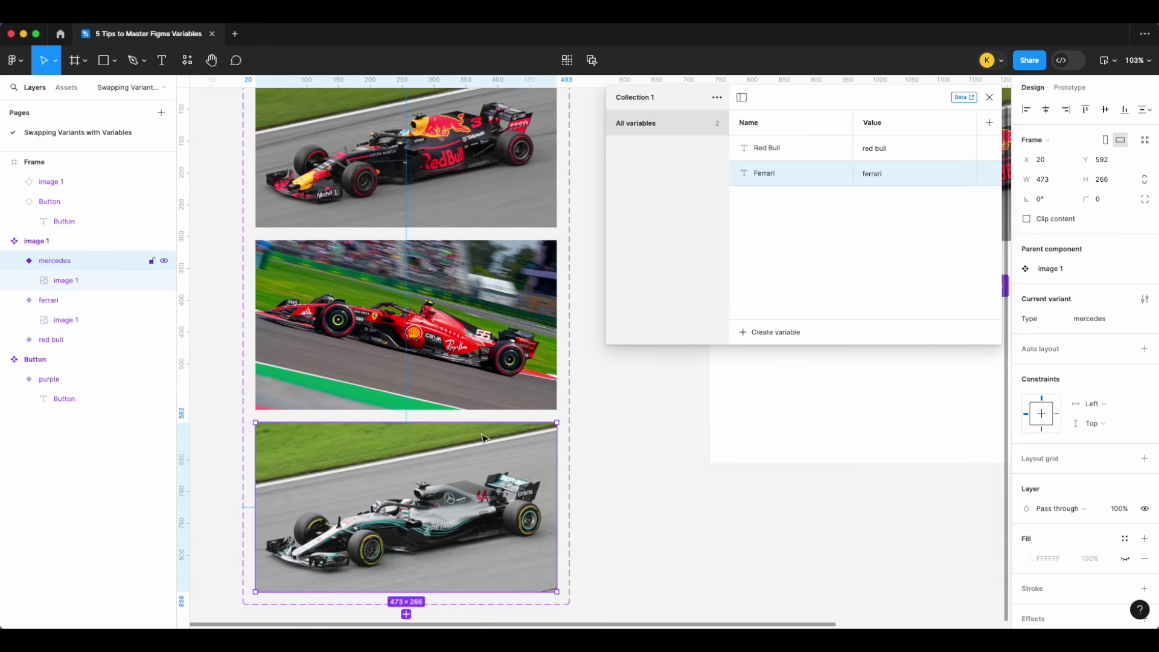
pyautogui.click(771, 332)
pyautogui.click(789, 388)
pyautogui.write('Mercedes')
pyautogui.click(899, 200)
pyautogui.write('mercedes')
pyautogui.press('Return')
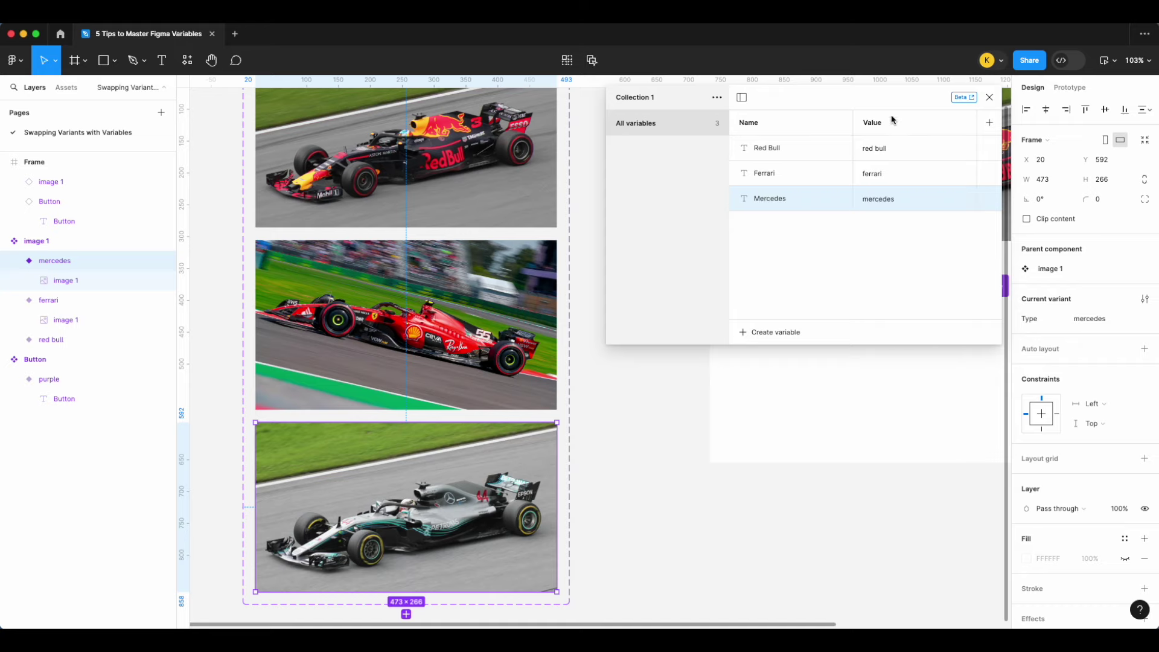
pyautogui.click(989, 97)
# Step: Assign the Red Bull variable to the Type property of the car image instance in the frame
pyautogui.scroll(-5, 751, 326)
pyautogui.hscroll(3, 737, 334)
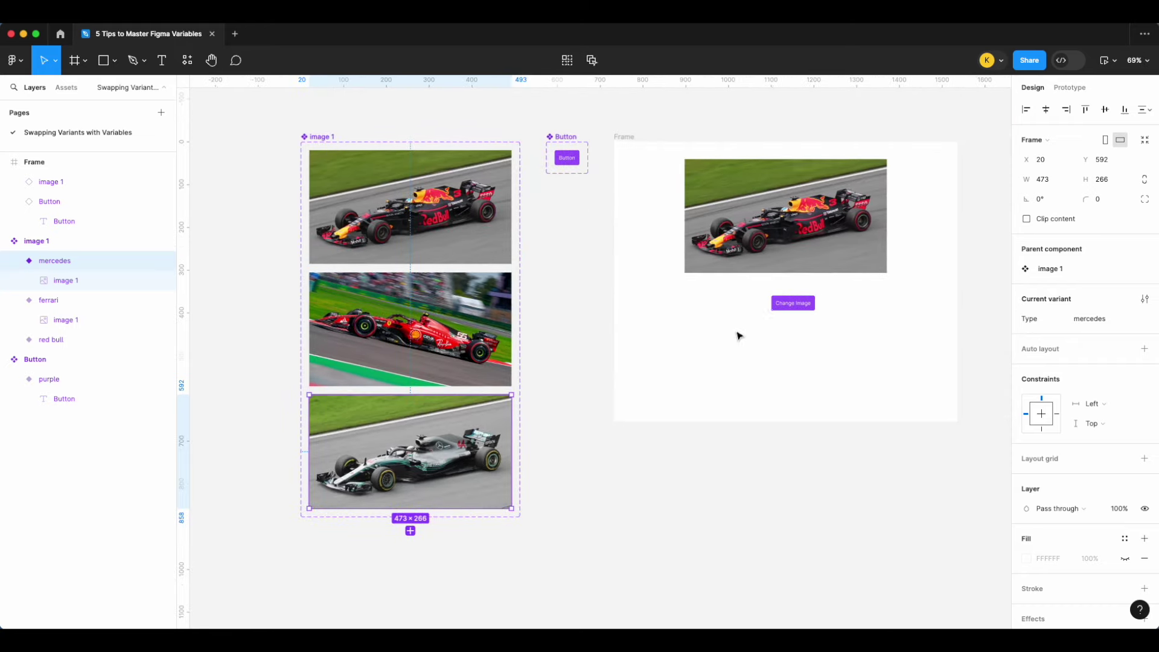
pyautogui.scroll(5, 776, 310)
pyautogui.click(767, 227)
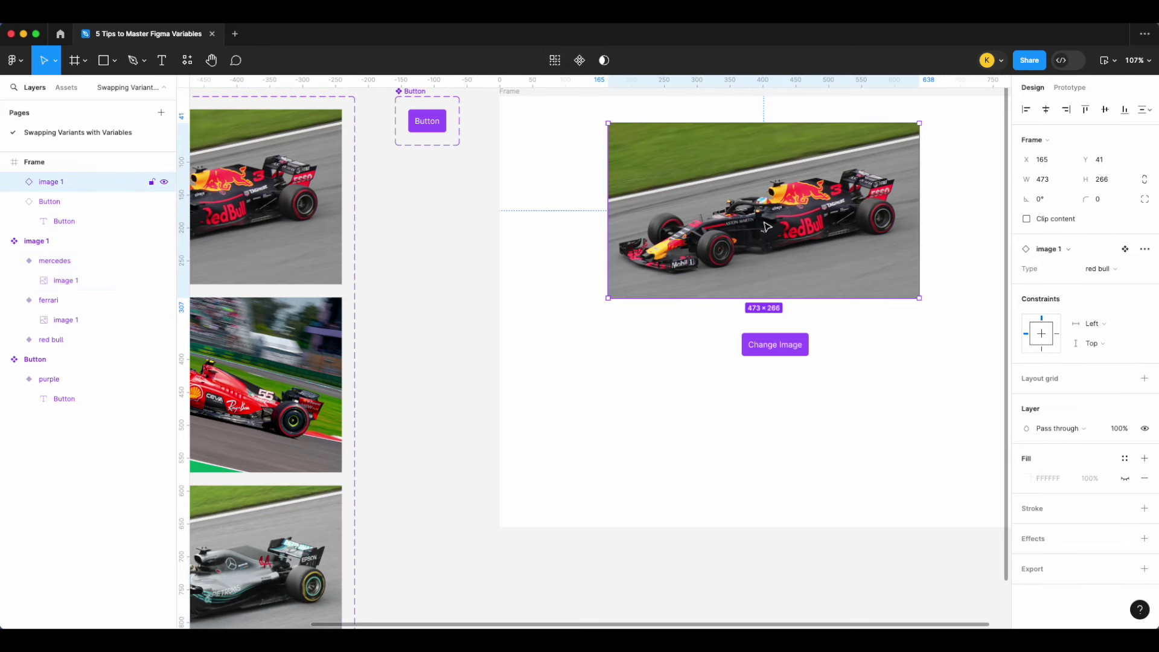
pyautogui.scroll(-3, 790, 191)
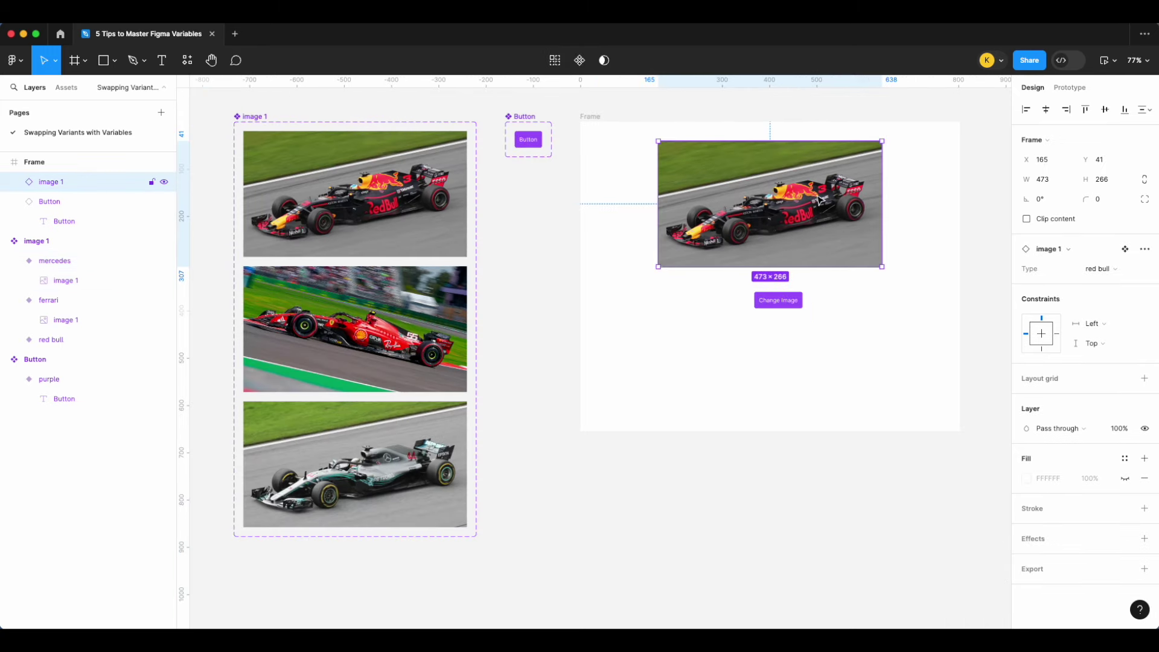
pyautogui.scroll(1, 827, 206)
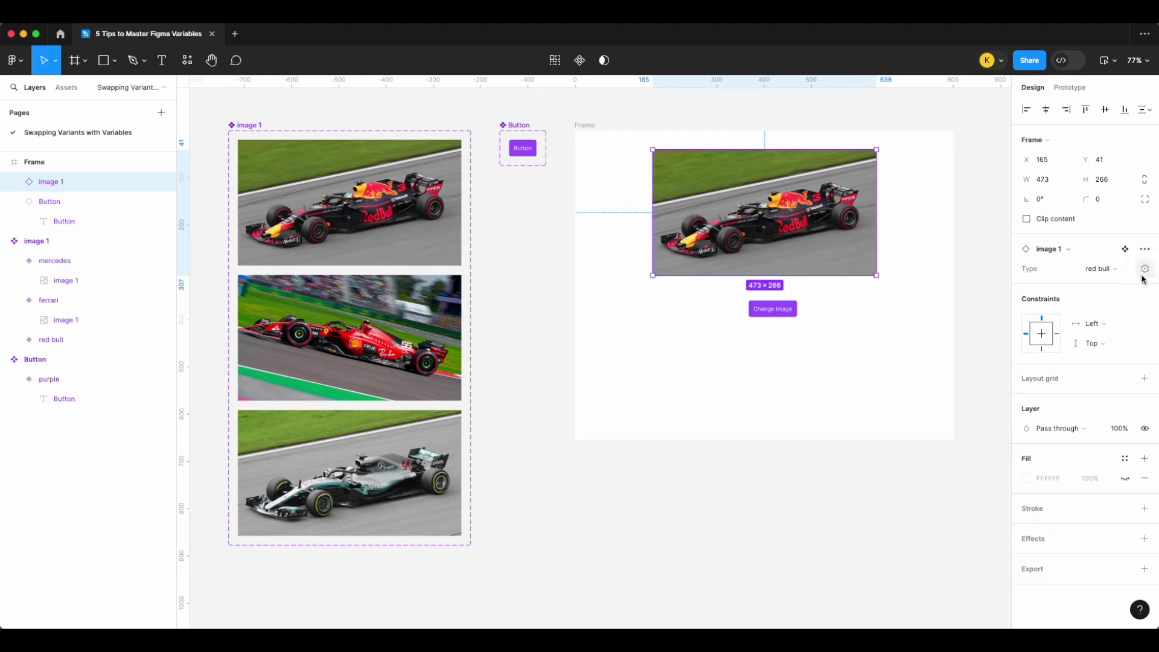
pyautogui.click(1103, 269)
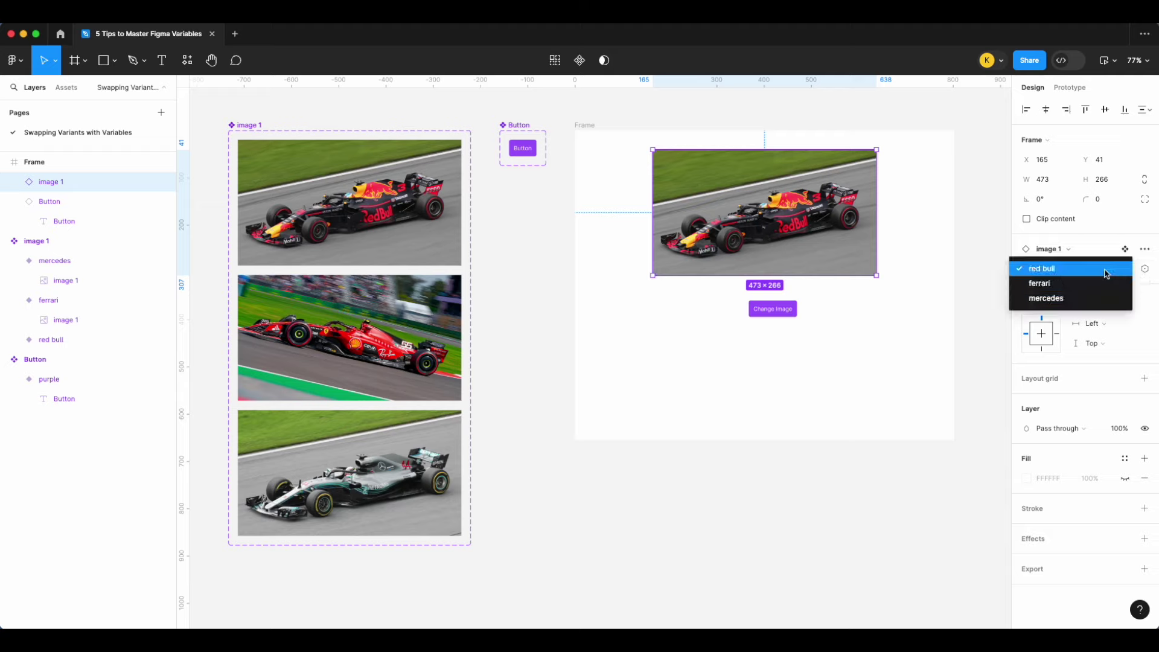
pyautogui.click(1105, 269)
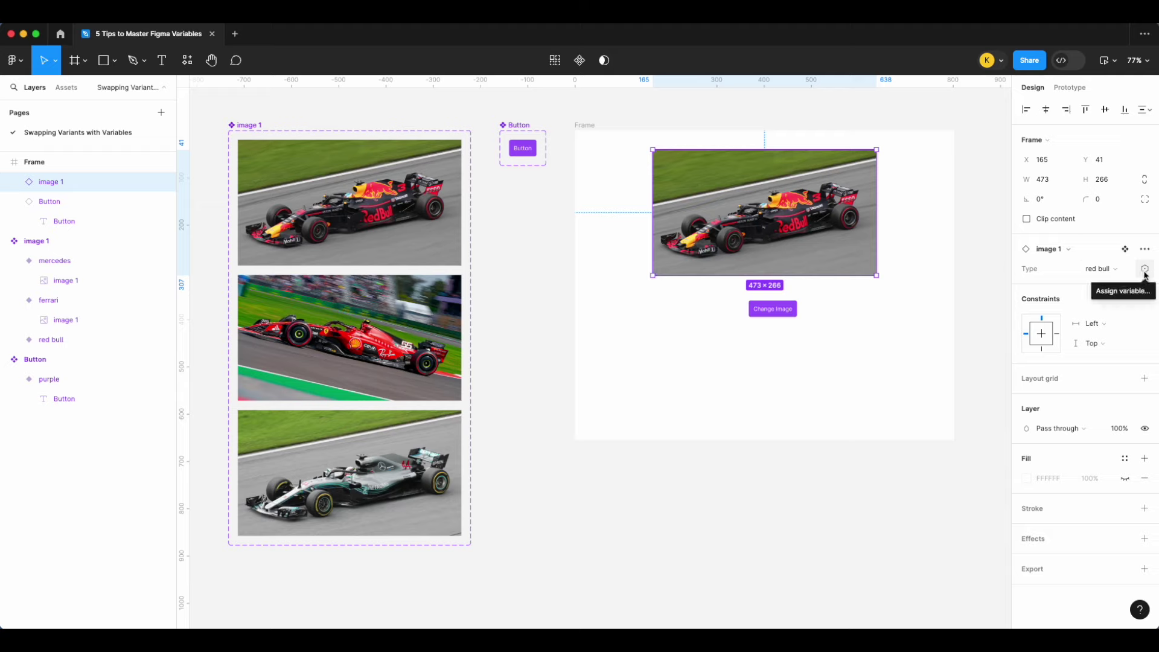
pyautogui.click(1144, 273)
pyautogui.click(1095, 345)
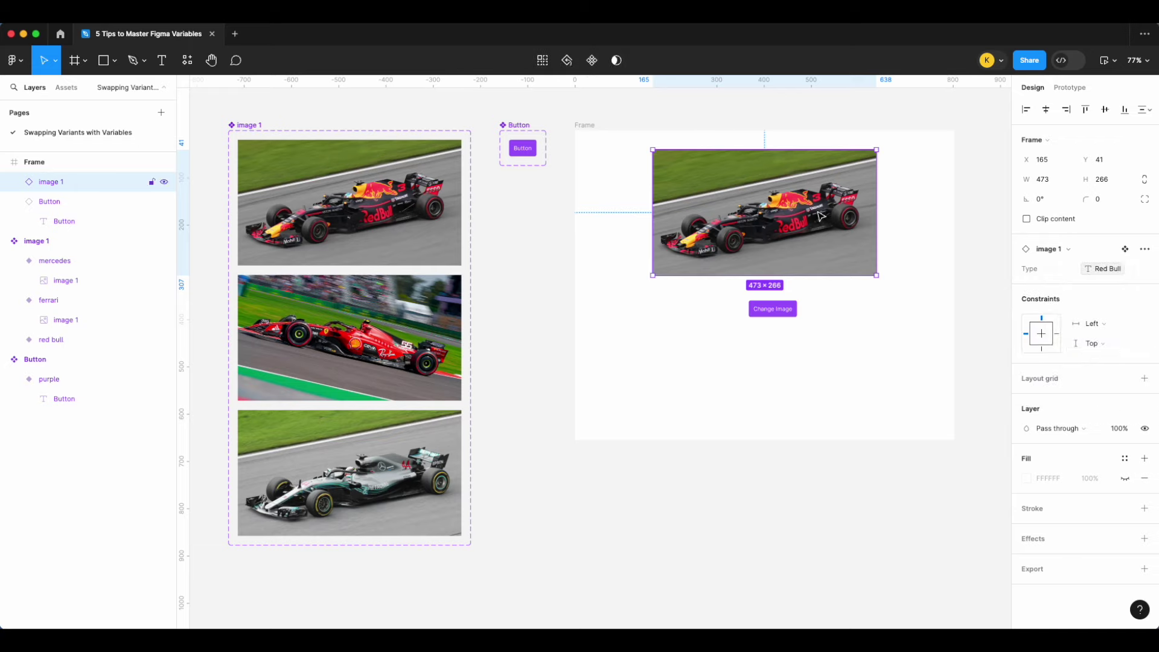
# Step: Add an on-click interaction to the Change Image button that sets the Red Bull variable to Ferrari
pyautogui.click(794, 314)
pyautogui.click(1069, 88)
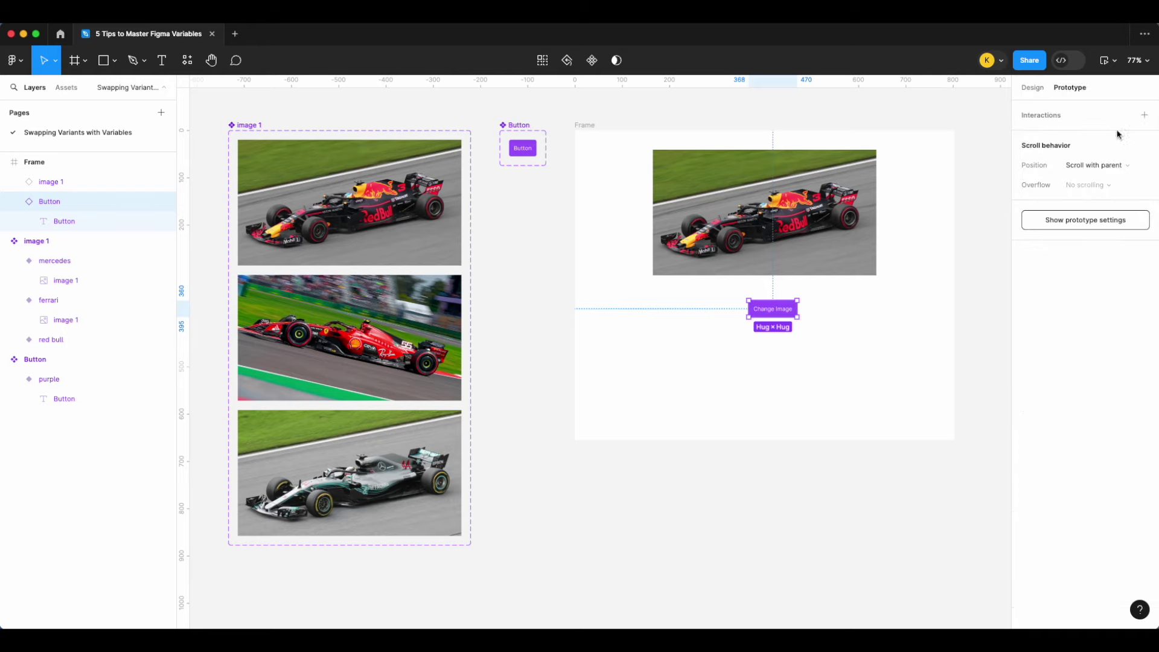
pyautogui.click(1144, 115)
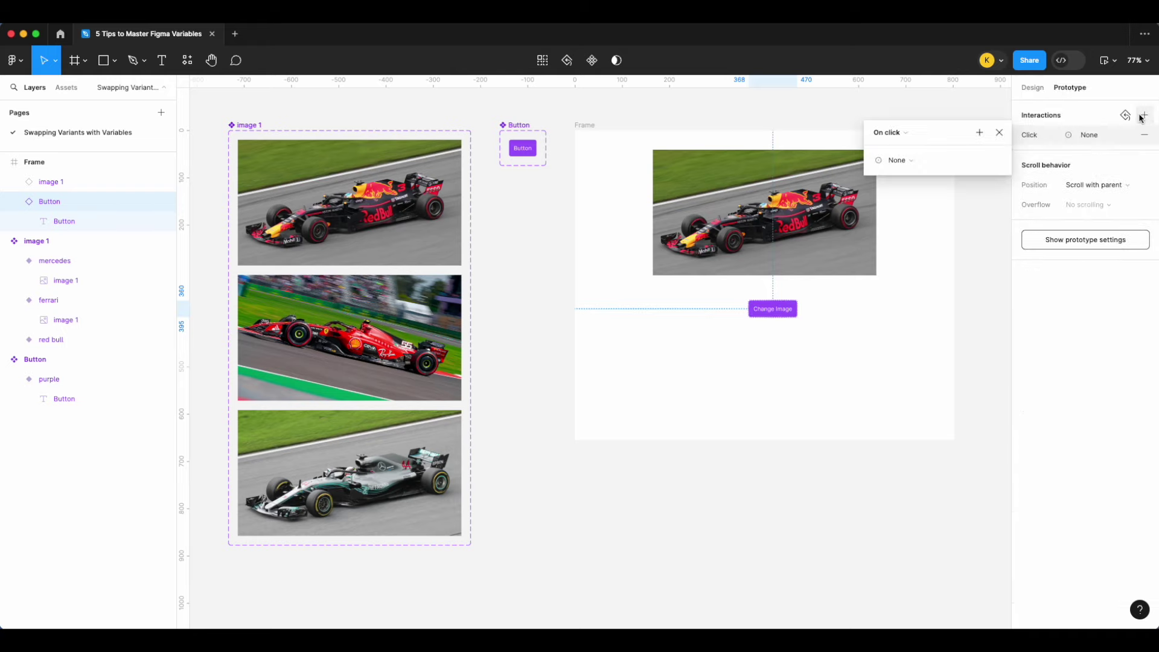
pyautogui.click(939, 162)
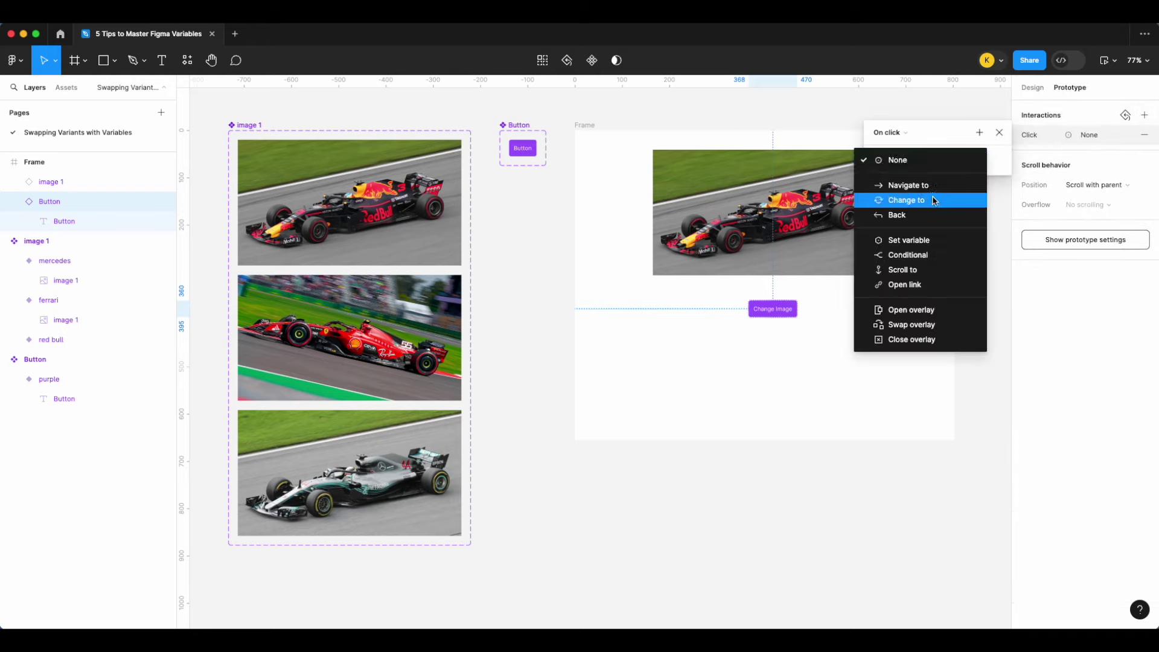
pyautogui.click(929, 240)
pyautogui.click(930, 238)
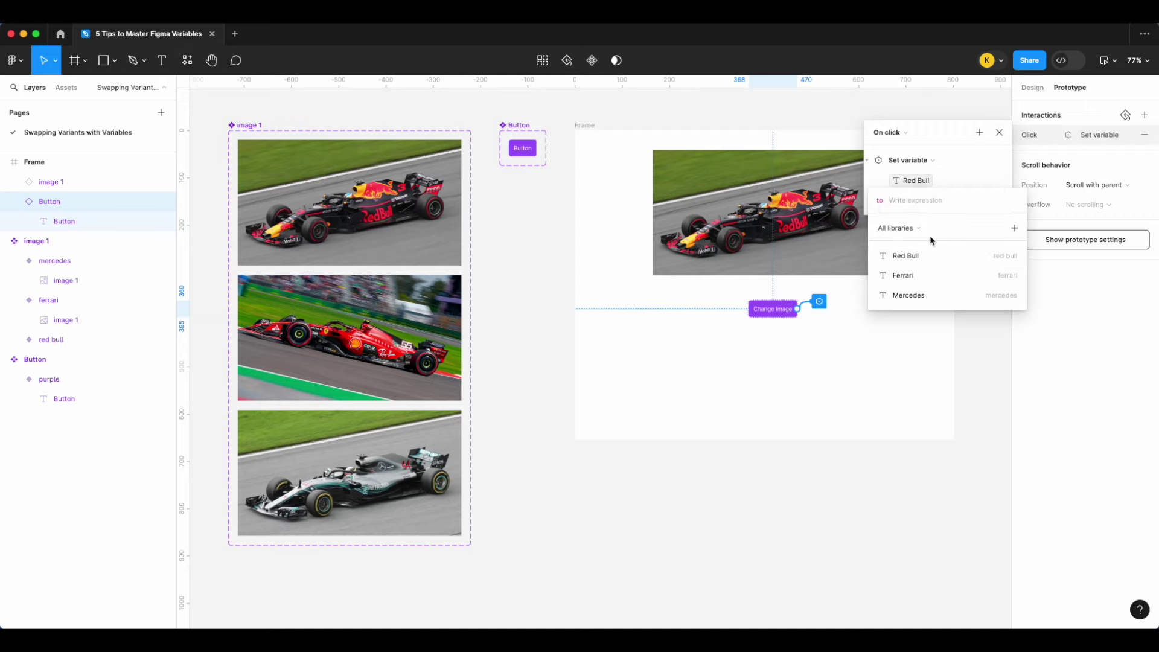
pyautogui.click(936, 275)
pyautogui.click(988, 182)
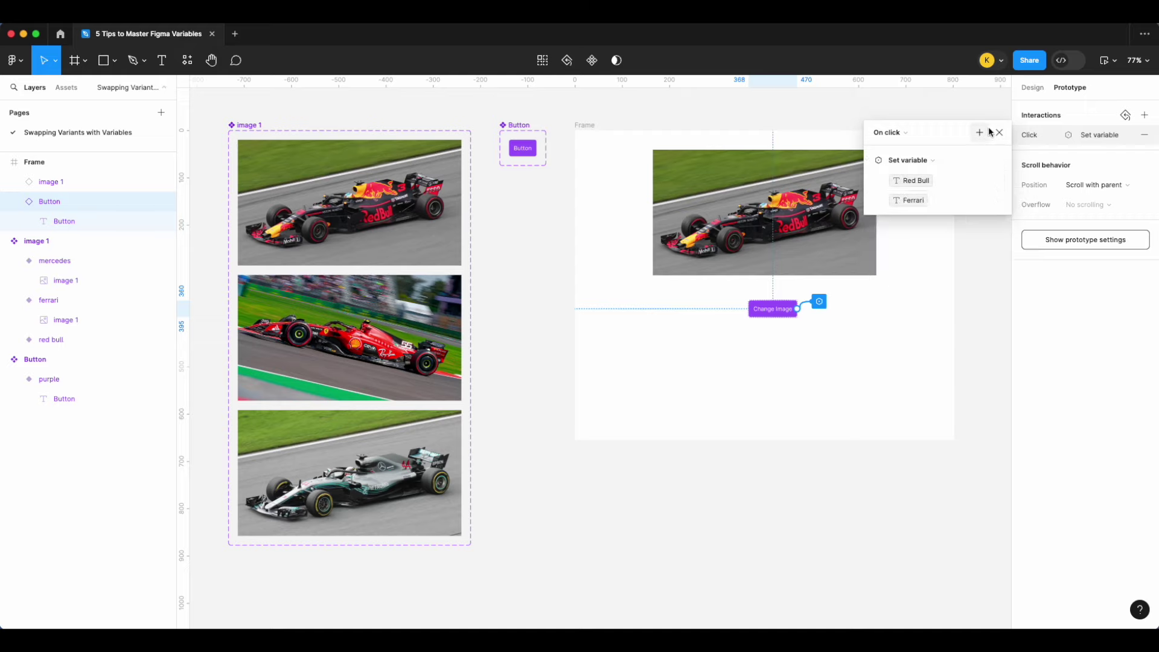
# Step: Add a second Set variable action that sets the Ferrari variable to Mercedes, and close the interaction details
pyautogui.click(979, 132)
pyautogui.click(1024, 219)
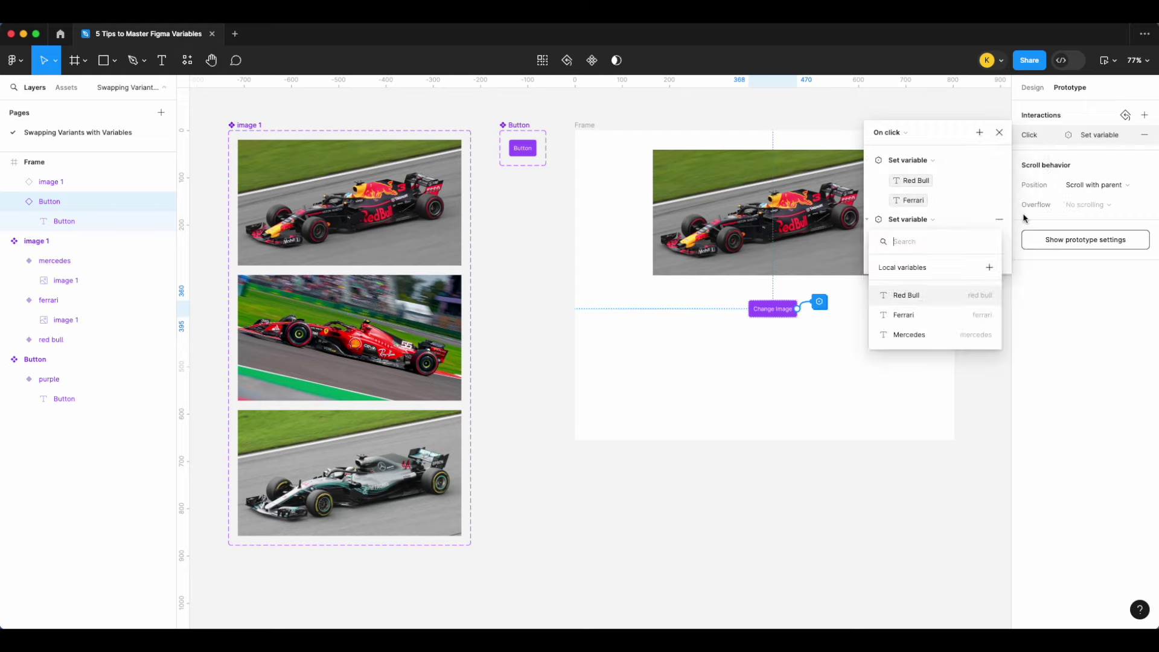
pyautogui.click(940, 318)
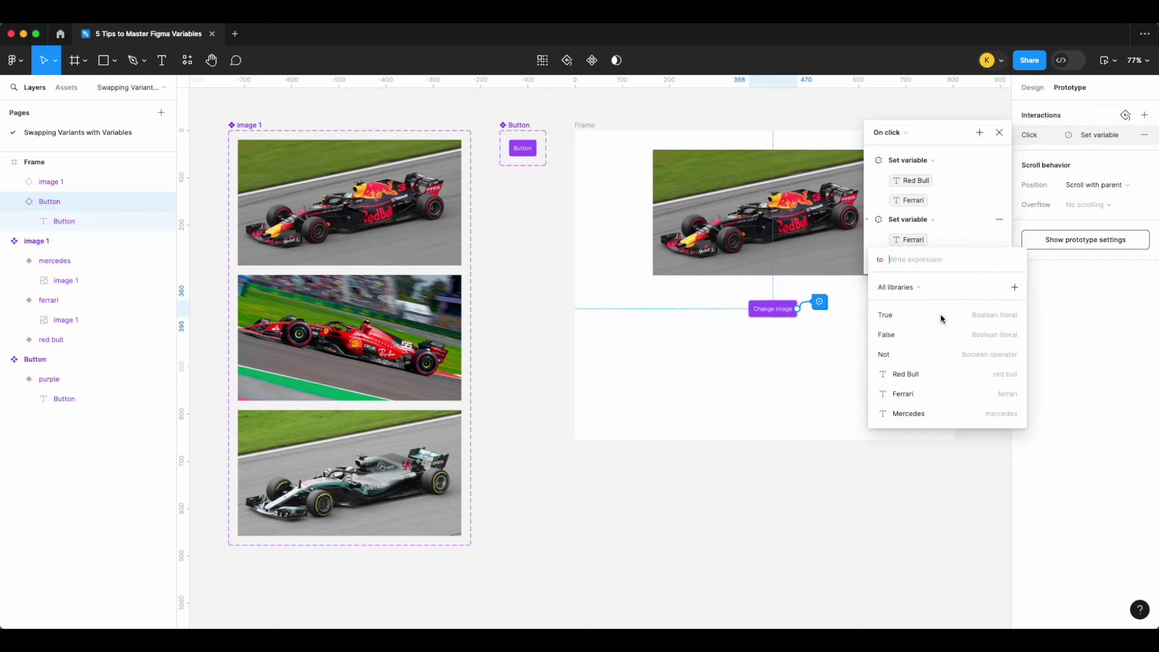
pyautogui.click(951, 412)
pyautogui.click(983, 98)
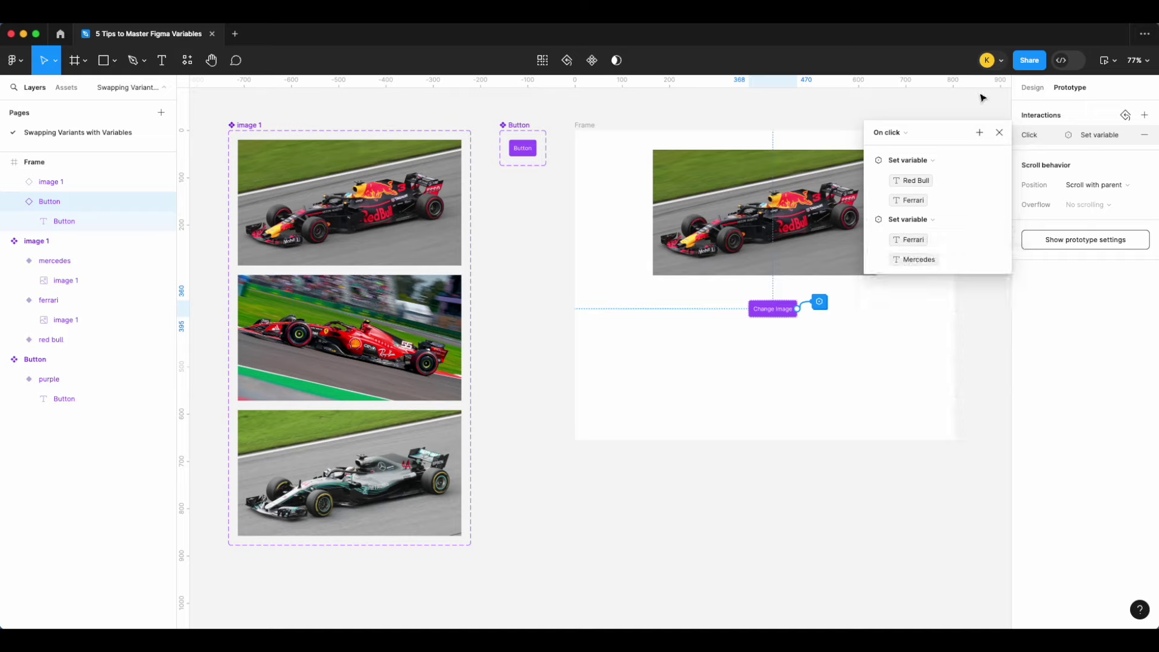
pyautogui.click(998, 132)
# Step: Preview the frame and test the Change Image button twice to cycle through the car images
pyautogui.click(575, 134)
pyautogui.click(1116, 64)
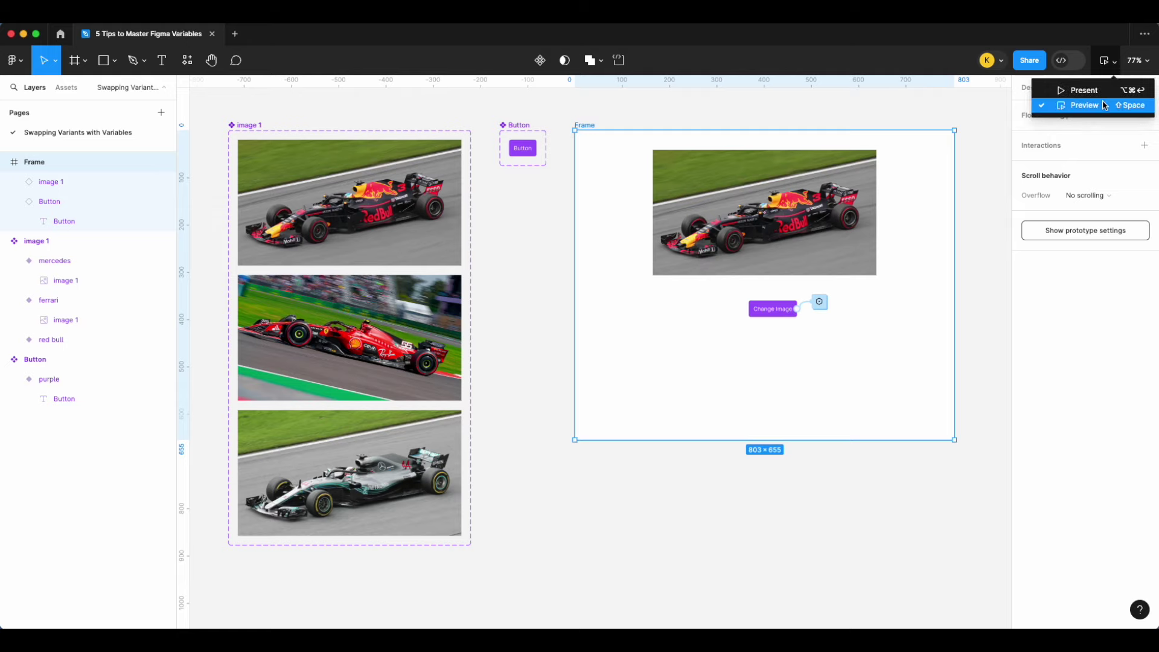
pyautogui.click(1103, 106)
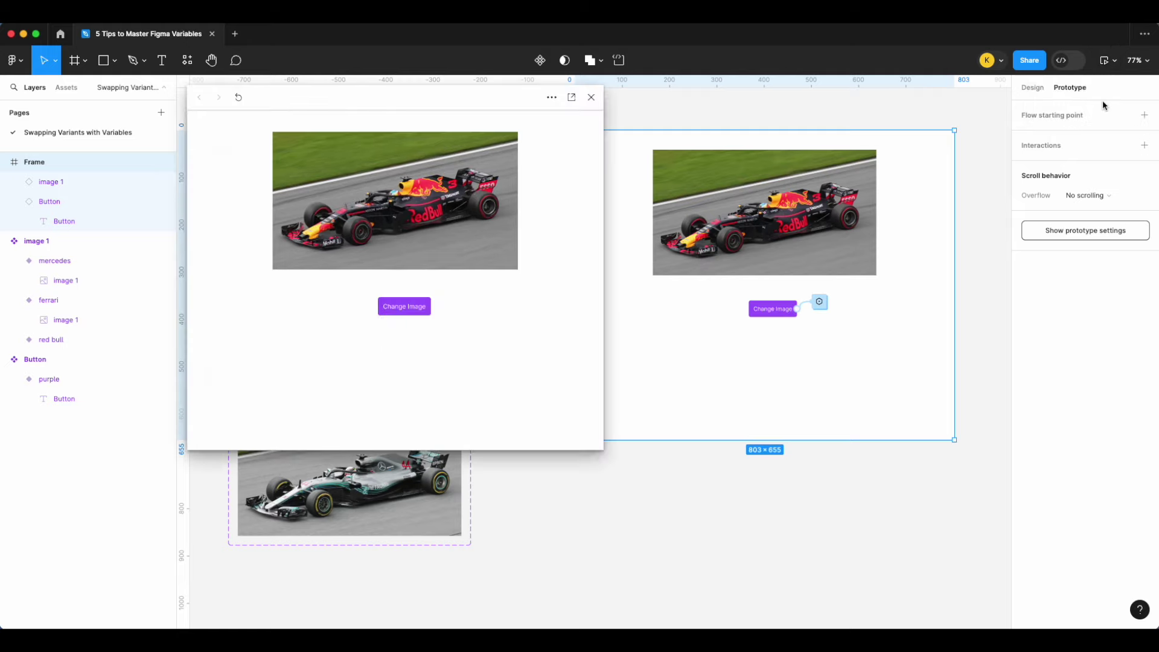
pyautogui.click(417, 308)
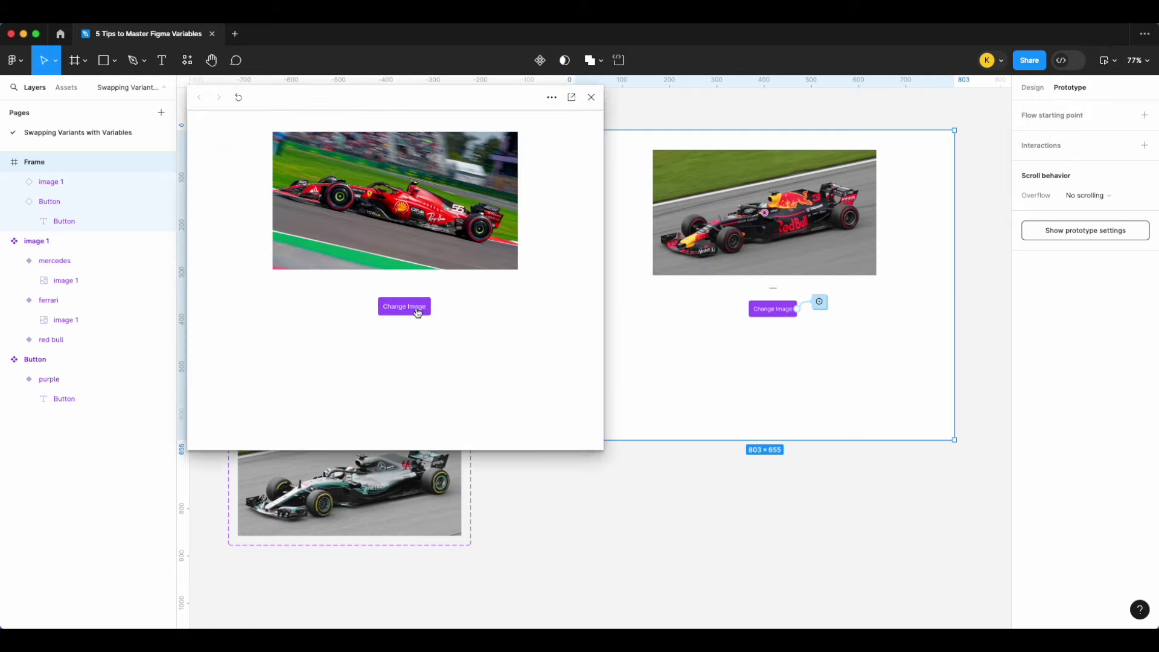
pyautogui.click(417, 308)
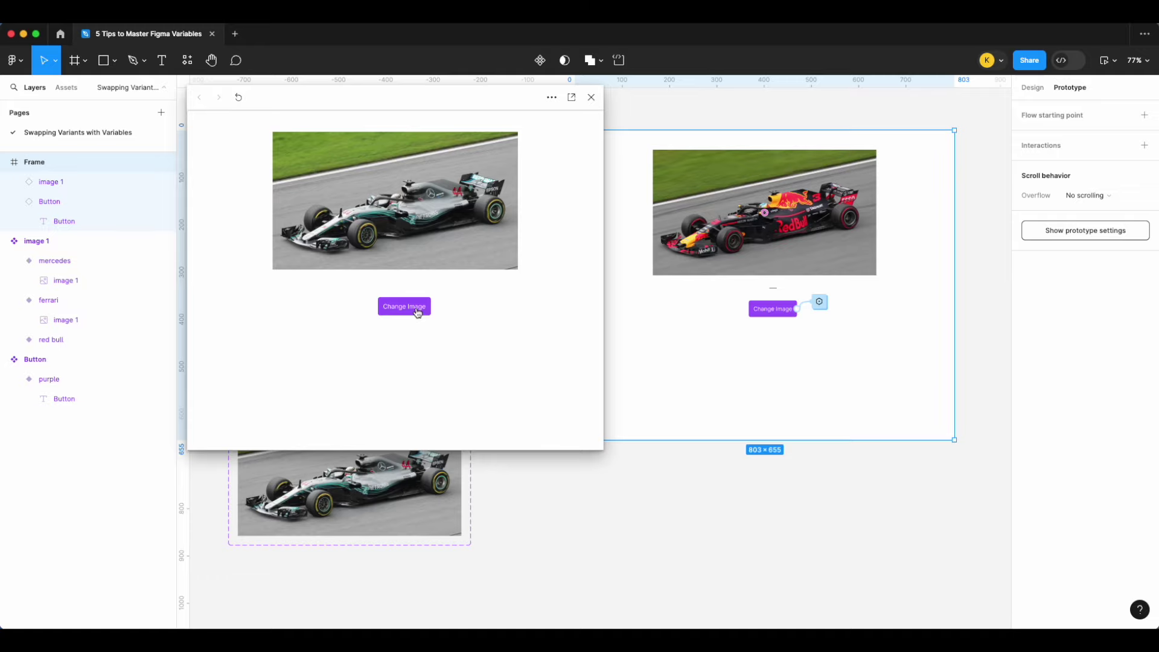
# Step: Close the preview and reopen the Change Image button's on-click interaction to review its Set variable actions
pyautogui.click(590, 97)
pyautogui.click(772, 308)
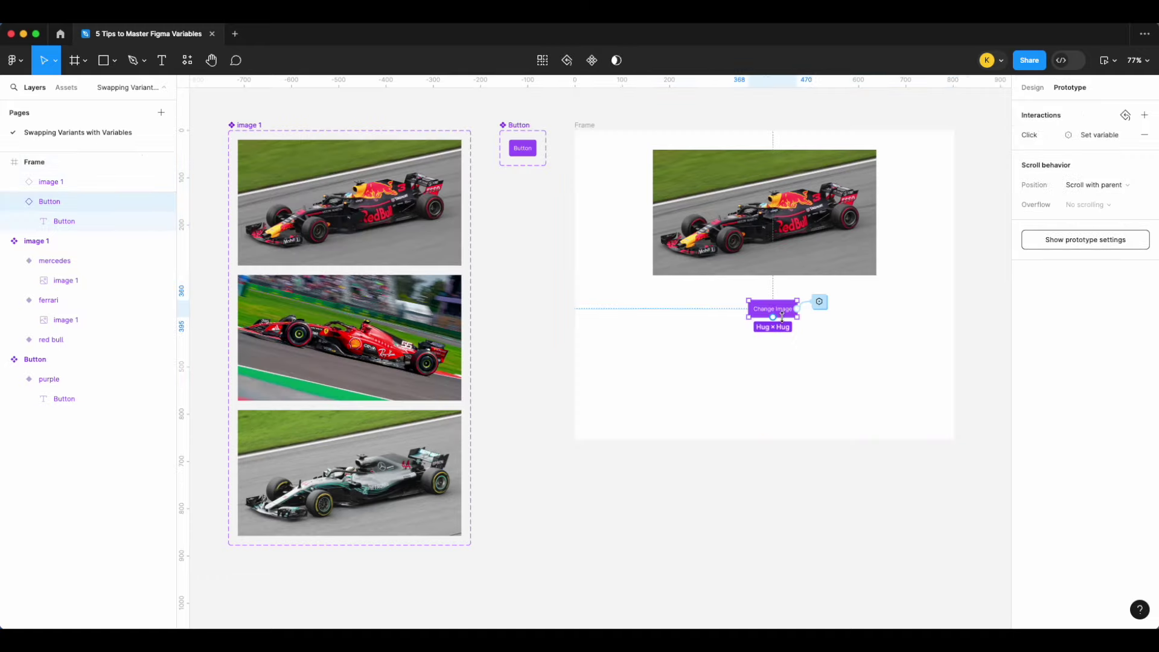
pyautogui.click(1098, 135)
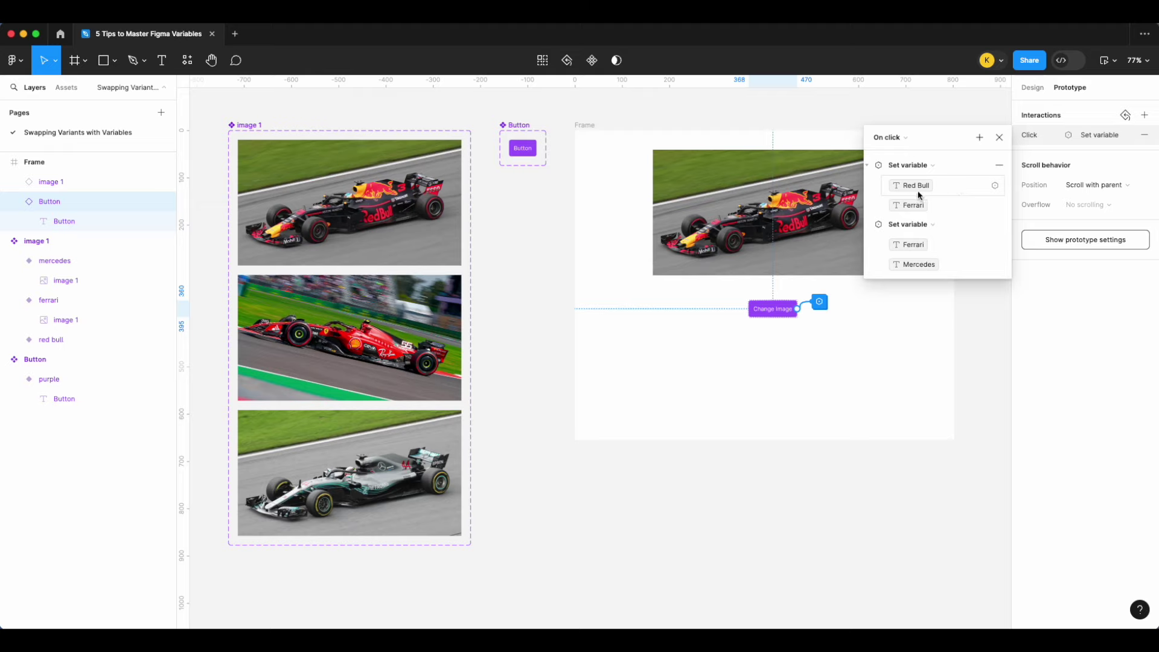
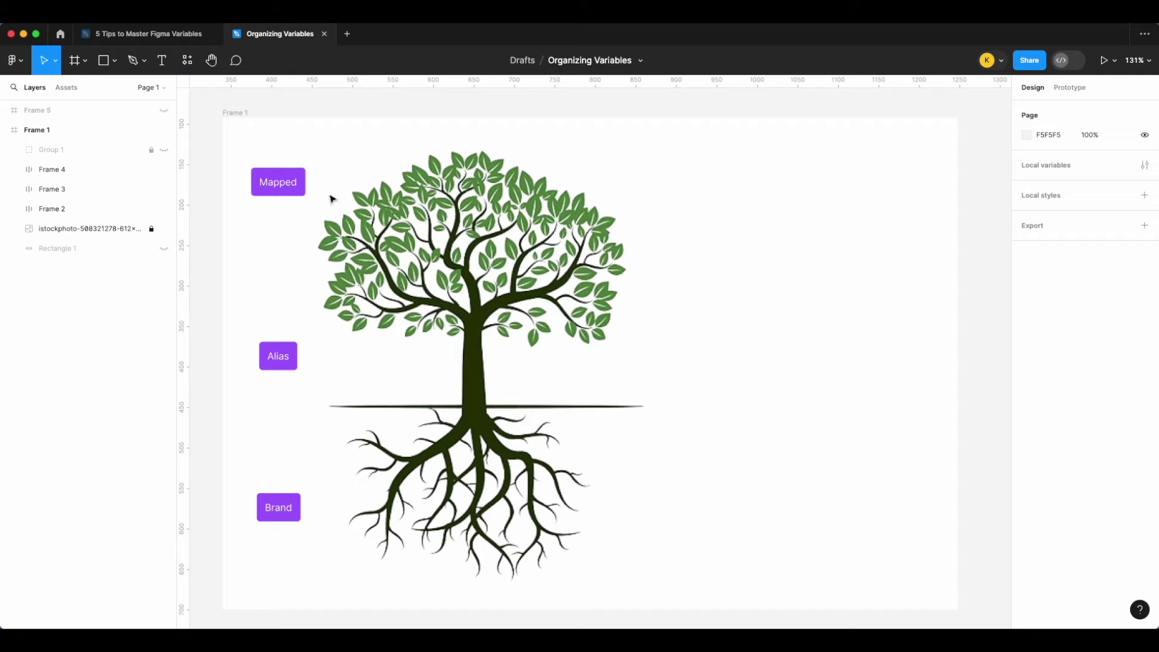
# Step: Unhide Group 1 to show the descriptions beside the Mapped, Alias and Brand levels of the tree diagram
pyautogui.click(164, 150)
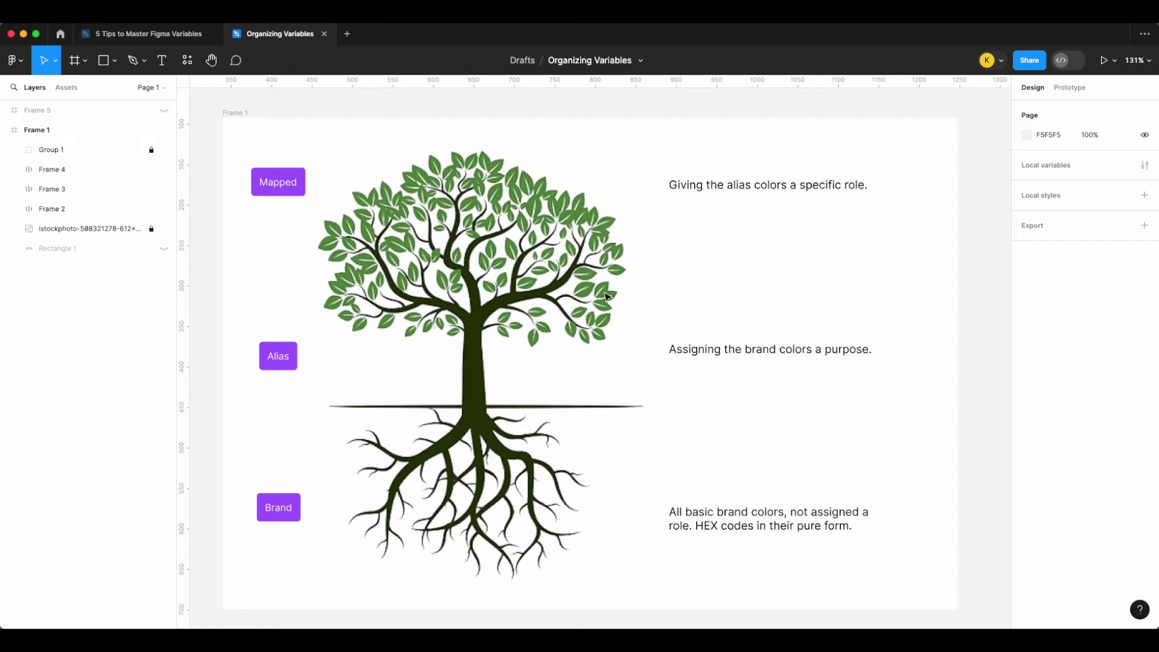
pyautogui.scroll(-1, 905, 473)
pyautogui.keyDown('ctrl'); pyautogui.scroll(2, 875, 522); pyautogui.keyUp('ctrl')
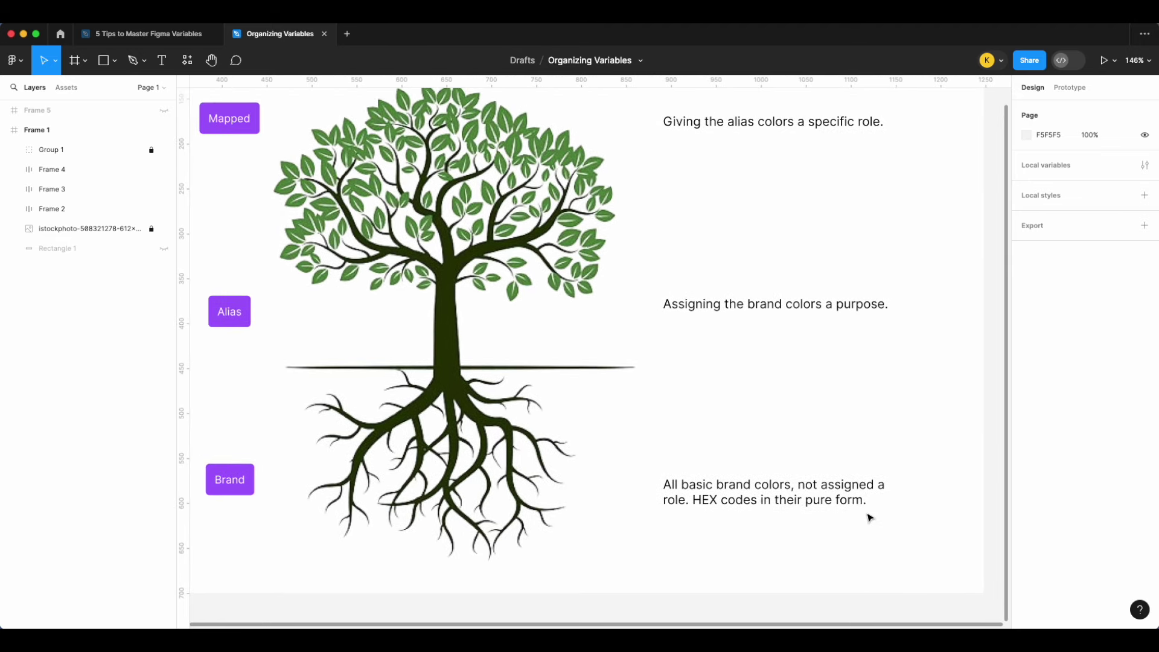
pyautogui.scroll(2, 869, 517)
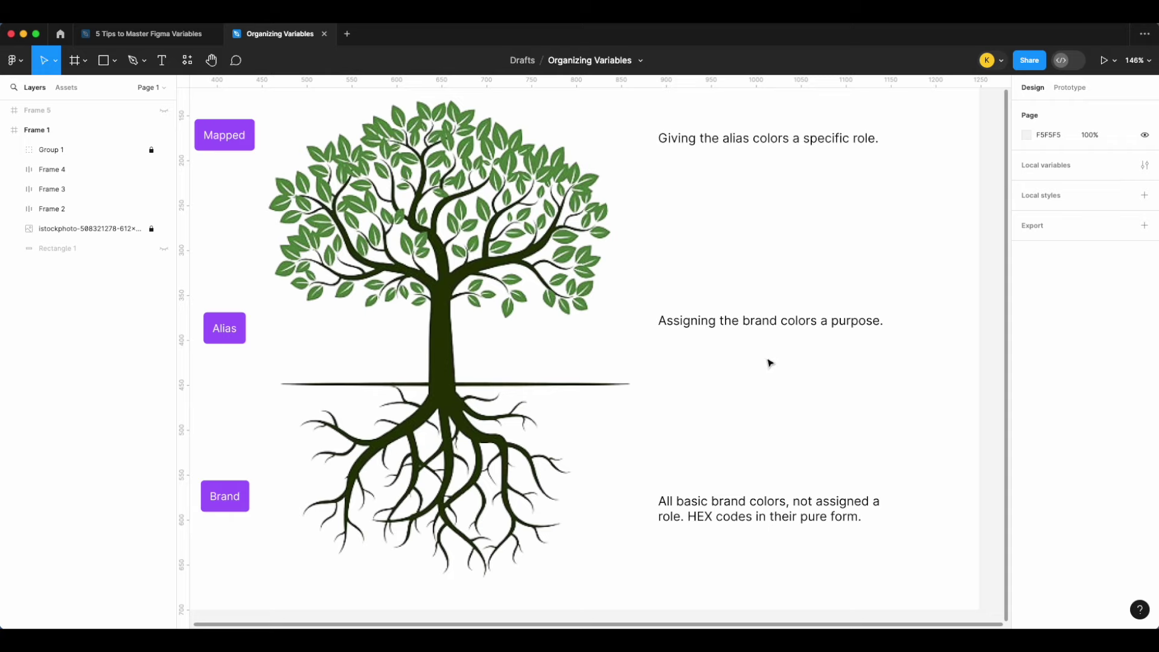
pyautogui.hscroll(-1, 769, 362)
pyautogui.scroll(1, 768, 363)
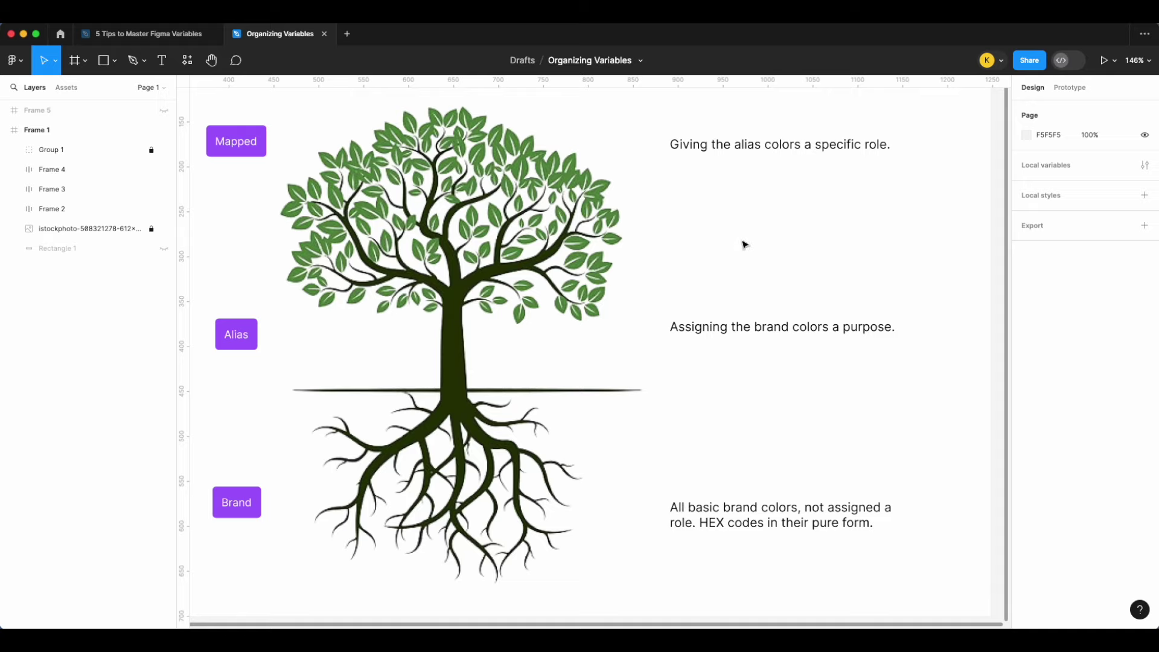
pyautogui.hscroll(-1, 760, 173)
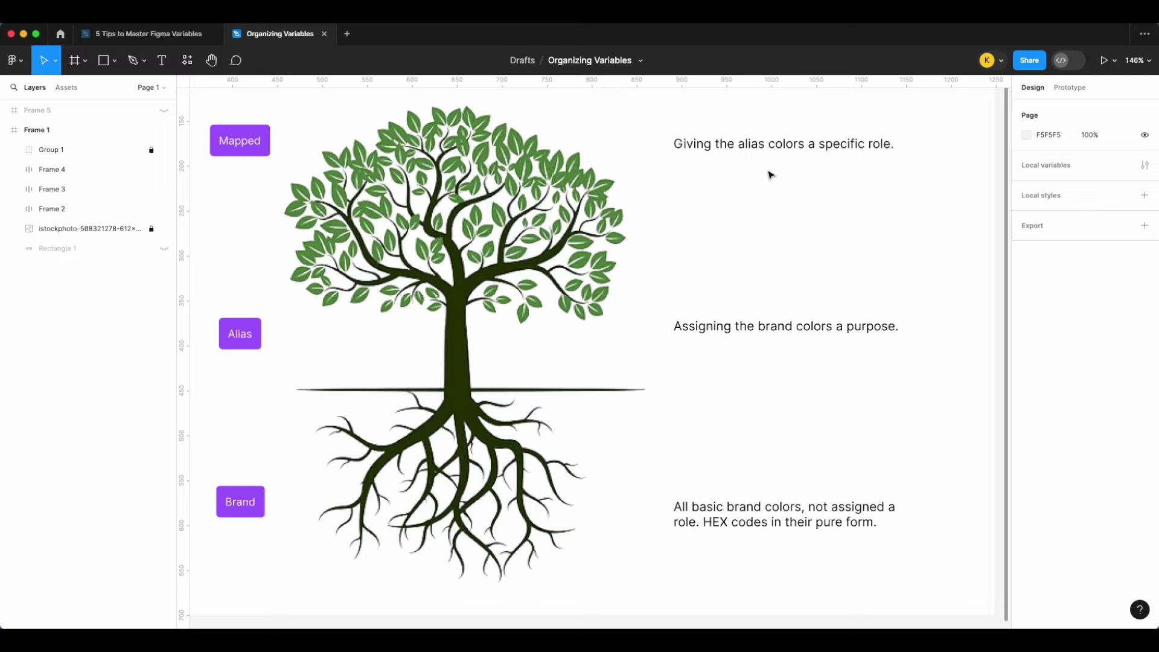
pyautogui.scroll(-3, 769, 175)
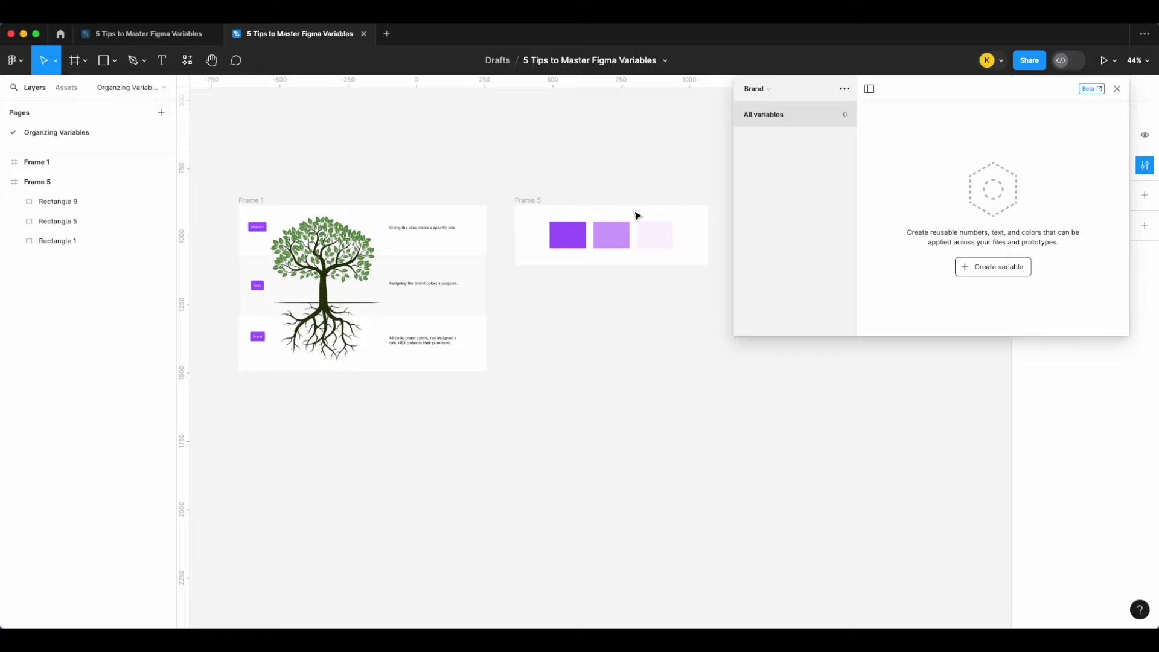
# Step: Look through the variable collections next to the purple swatches in Frame 5, returning to the Brand collection
pyautogui.scroll(10, 688, 233)
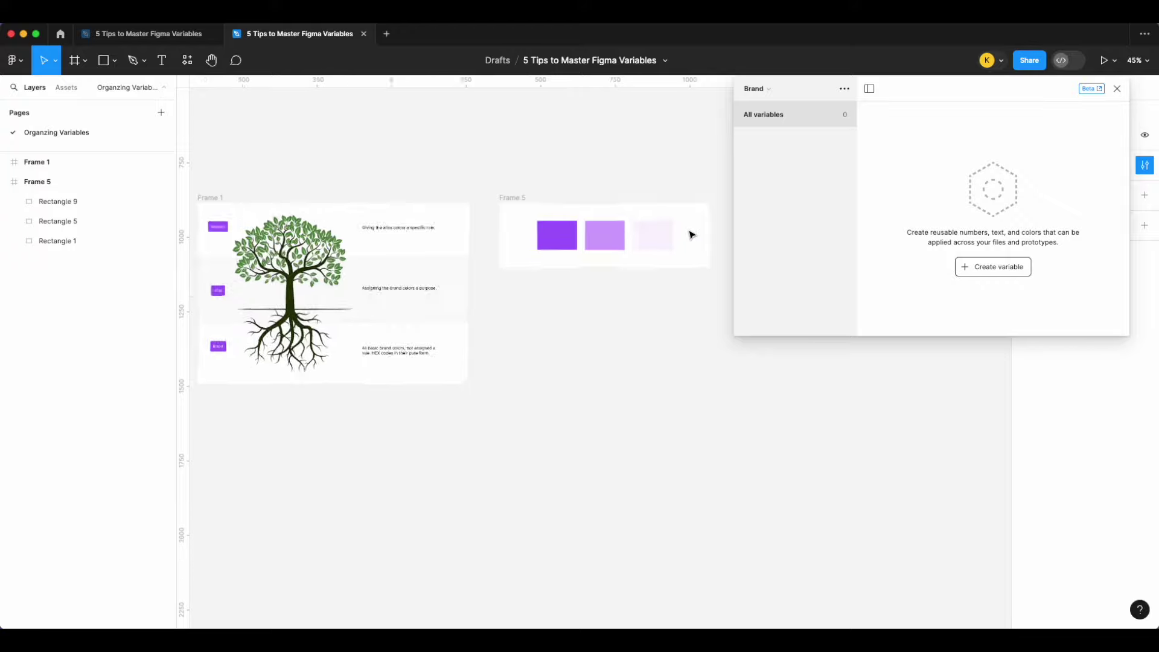
pyautogui.scroll(-3, 680, 213)
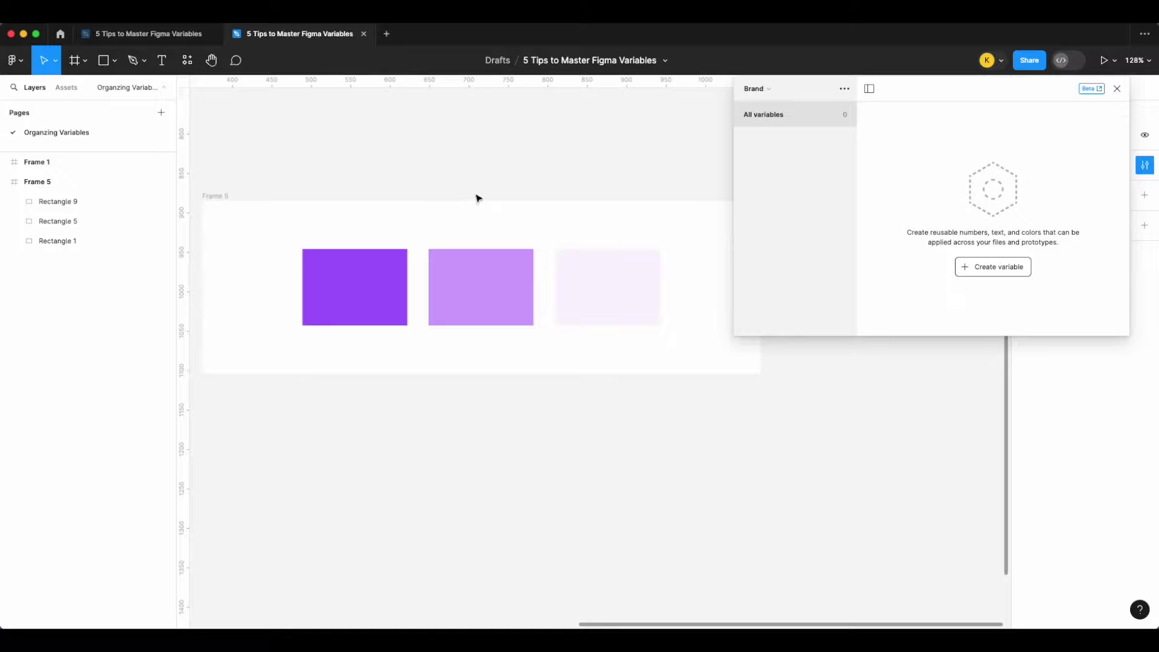
pyautogui.click(780, 89)
pyautogui.click(788, 129)
pyautogui.click(779, 90)
pyautogui.click(781, 92)
pyautogui.click(781, 92)
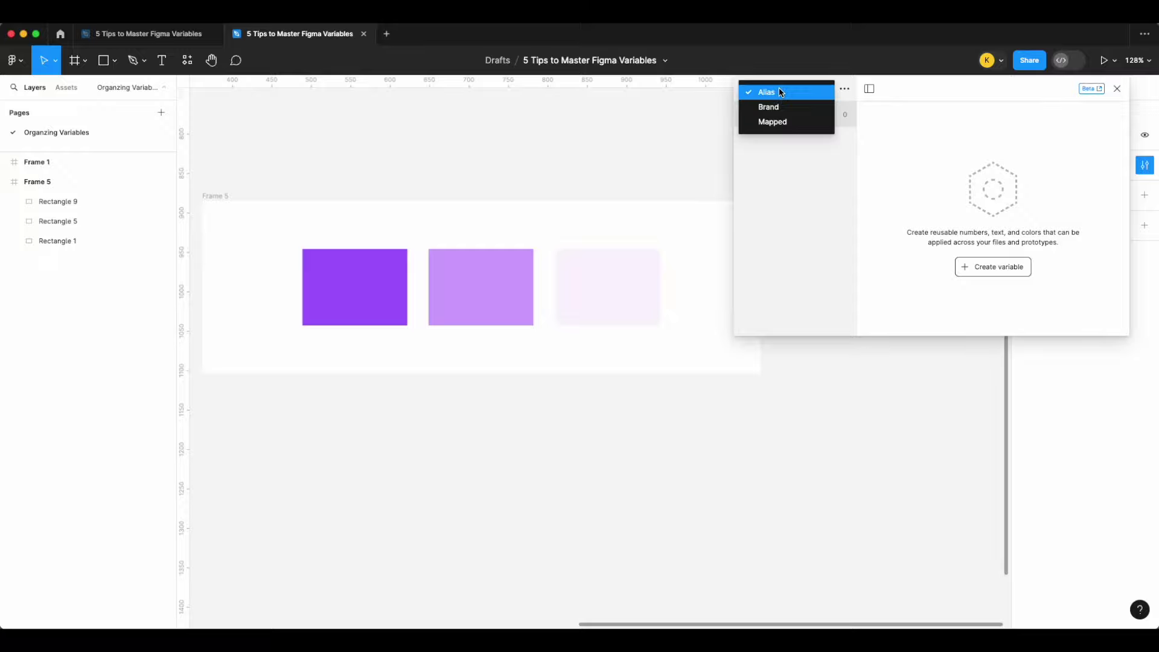
pyautogui.click(780, 106)
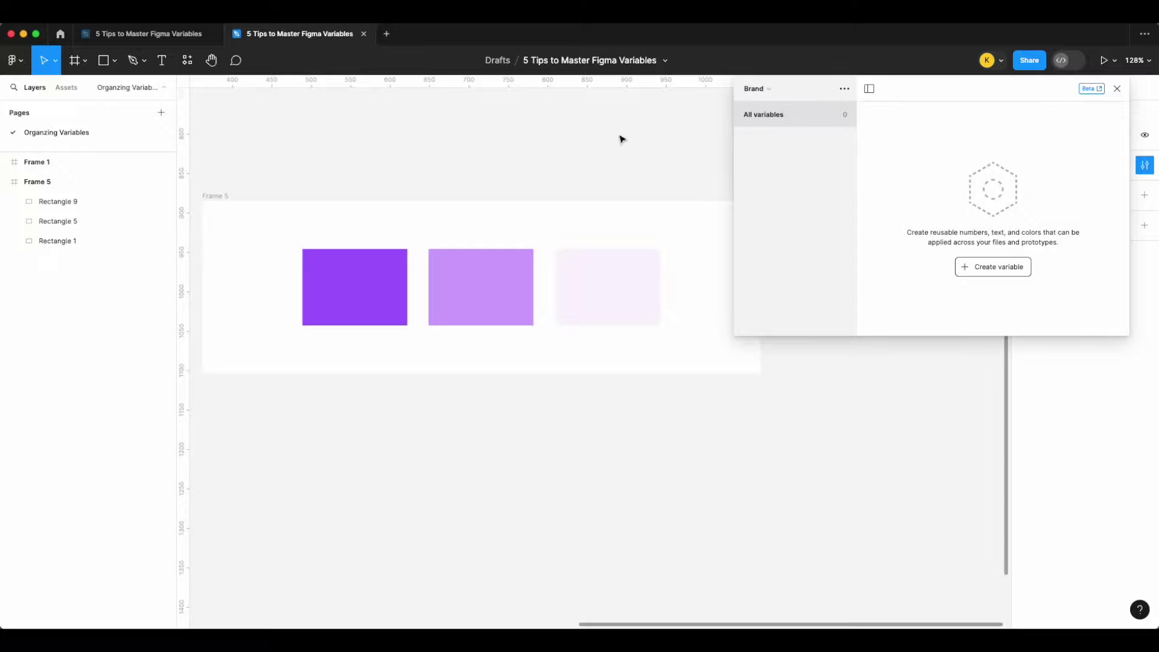
# Step: Create a color variable named "Purple" in the Brand collection
pyautogui.click(1005, 269)
pyautogui.click(1006, 292)
pyautogui.write('Purple')
pyautogui.press('Return')
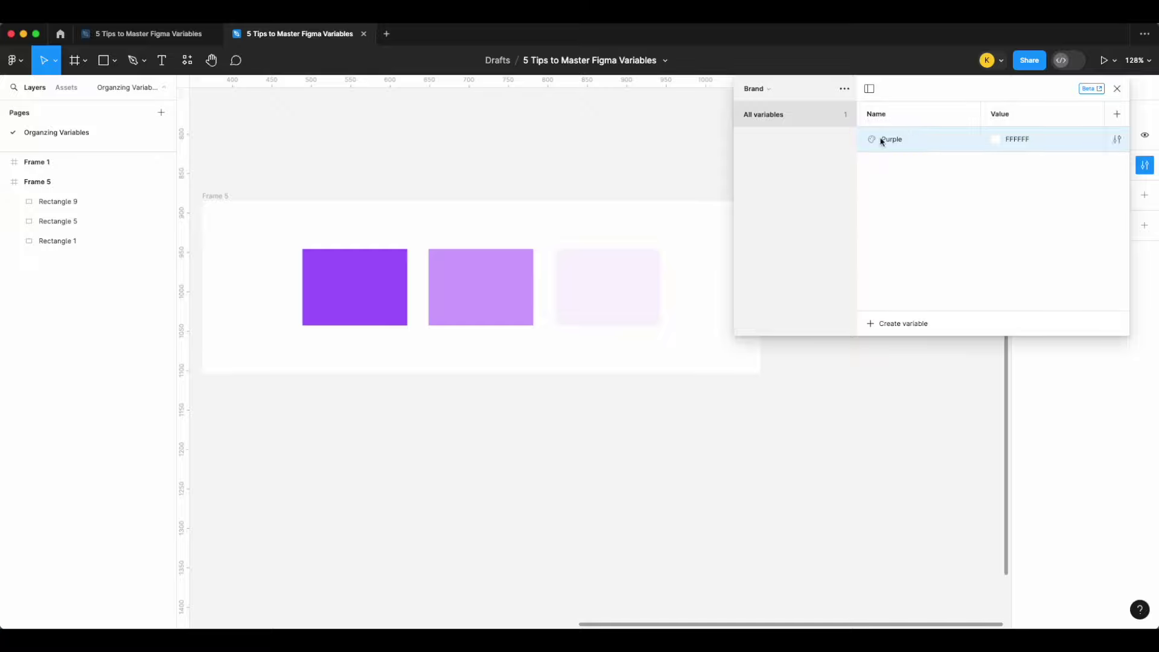
# Step: Rename the Purple variable to "Purple/300" so that it becomes shade 300 in a Purple group
pyautogui.click(918, 138)
pyautogui.write('/300')
pyautogui.press('Return')
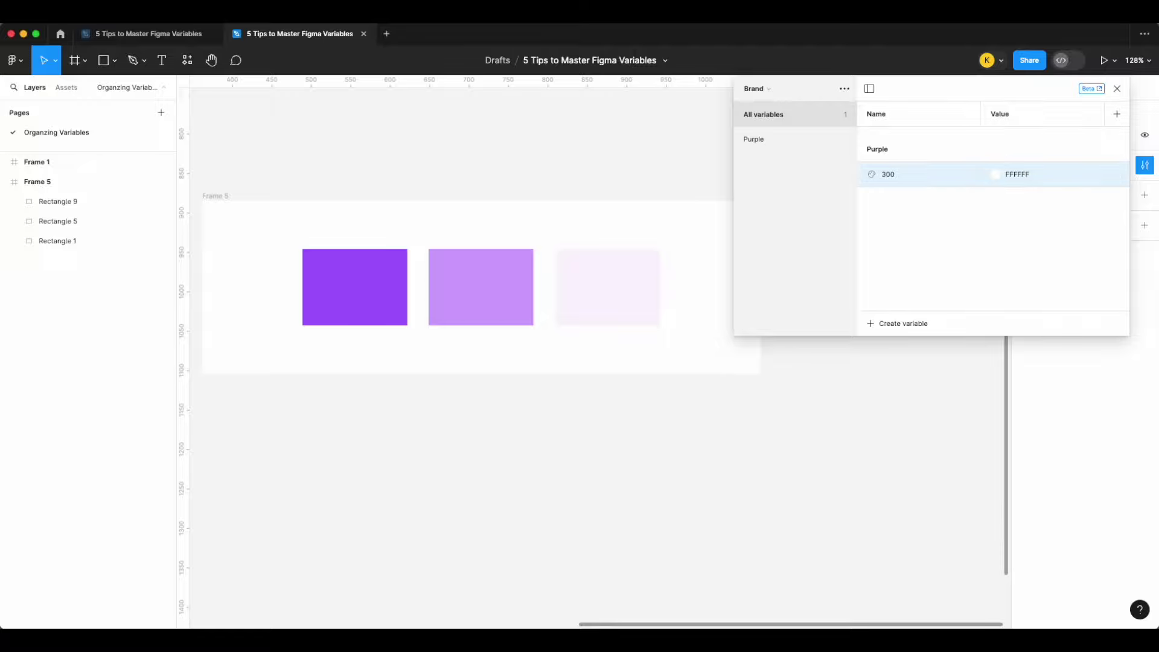
# Step: Set the Purple/300 variable's color to A35CFC by sampling the darkest purple rectangle in Frame 5
pyautogui.click(996, 175)
pyautogui.click(1007, 375)
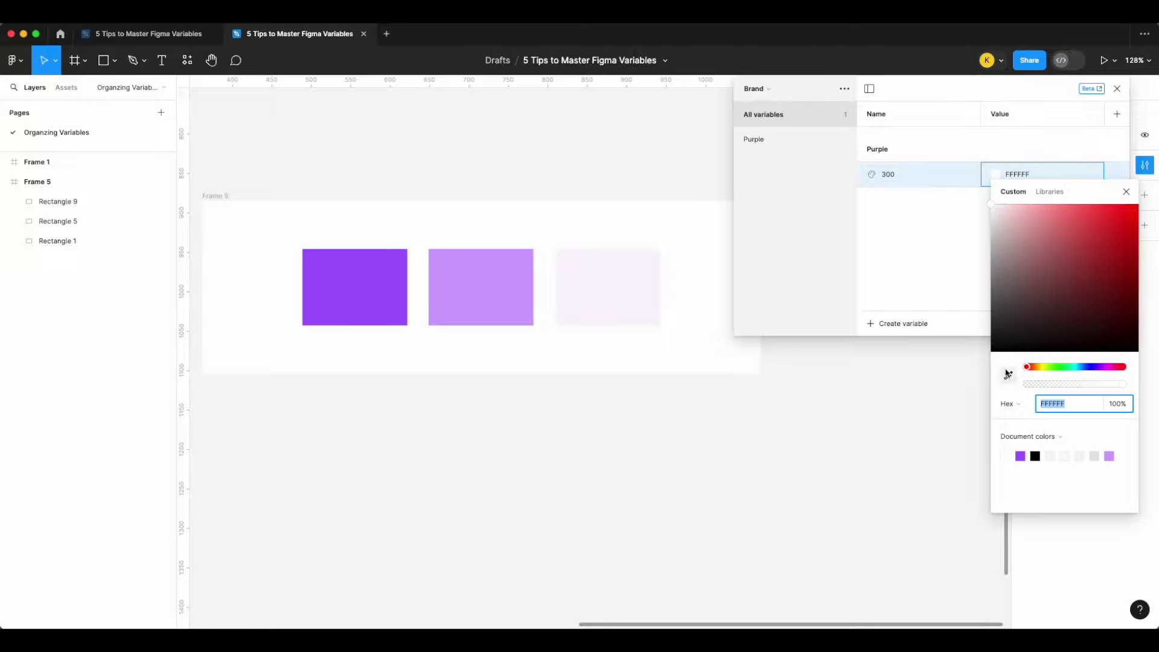
pyautogui.click(363, 271)
pyautogui.click(937, 230)
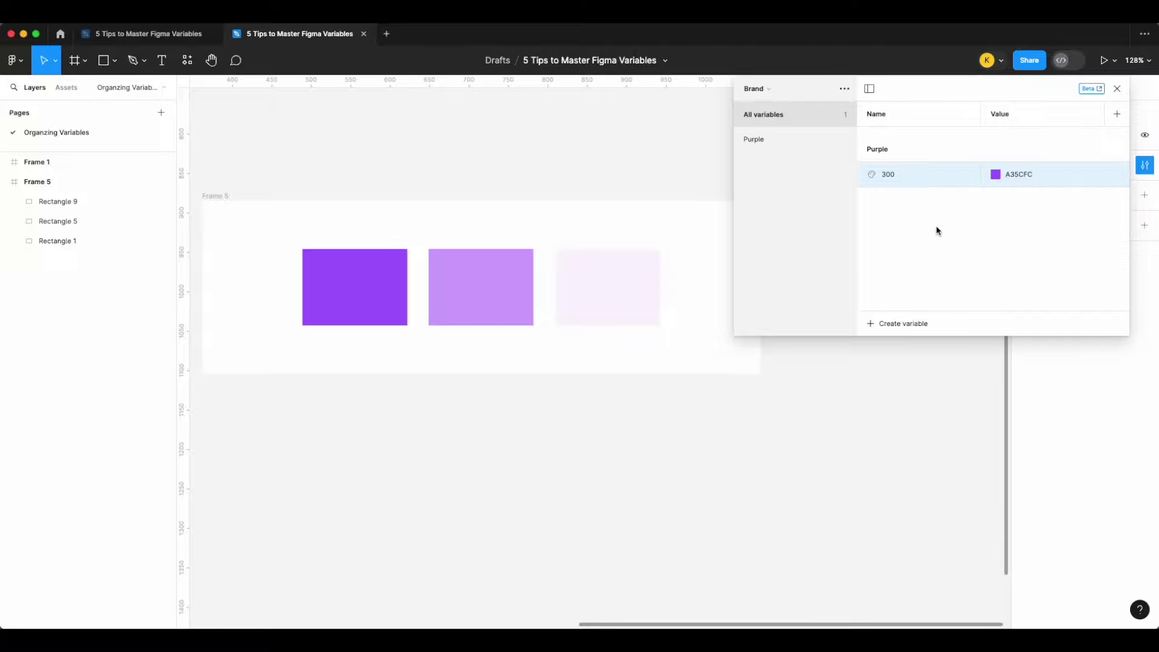
# Step: Create a color variable named "200" inside the Purple group of the Brand collection
pyautogui.click(891, 324)
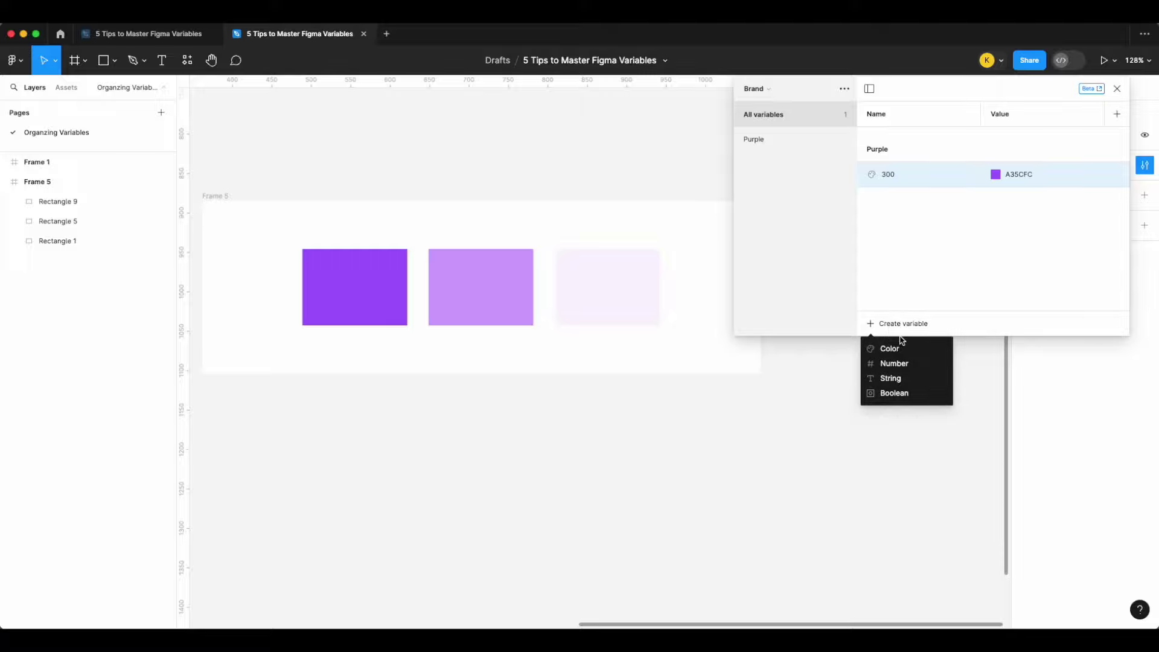
pyautogui.click(756, 140)
pyautogui.click(921, 324)
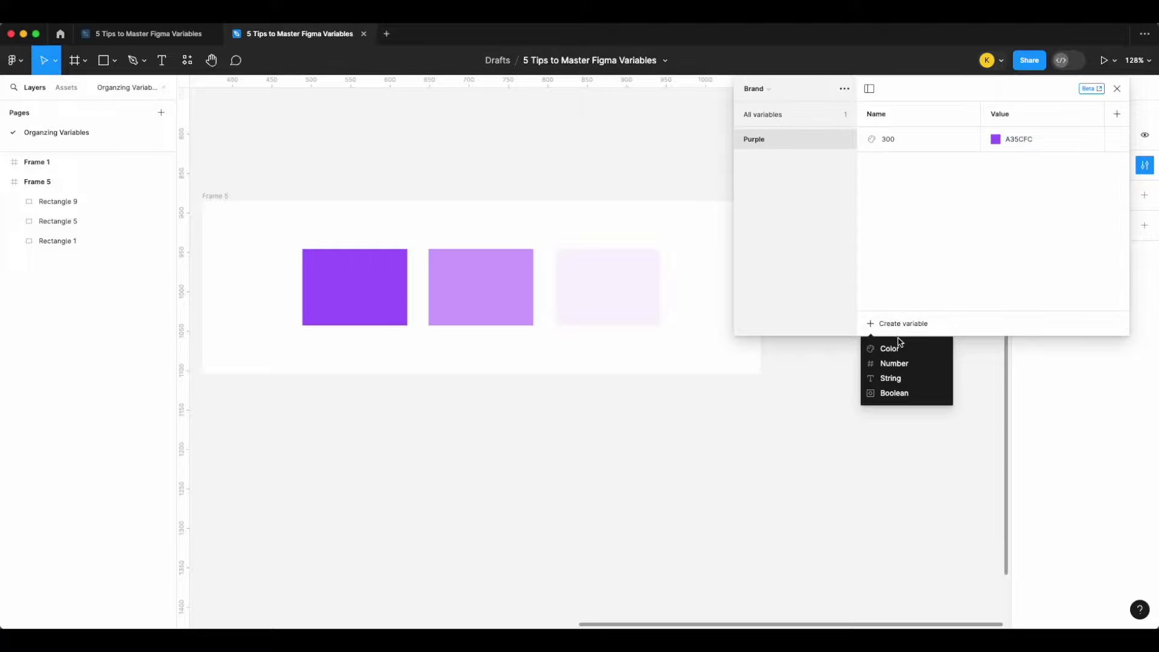
pyautogui.click(899, 349)
pyautogui.write('200')
pyautogui.press('Return')
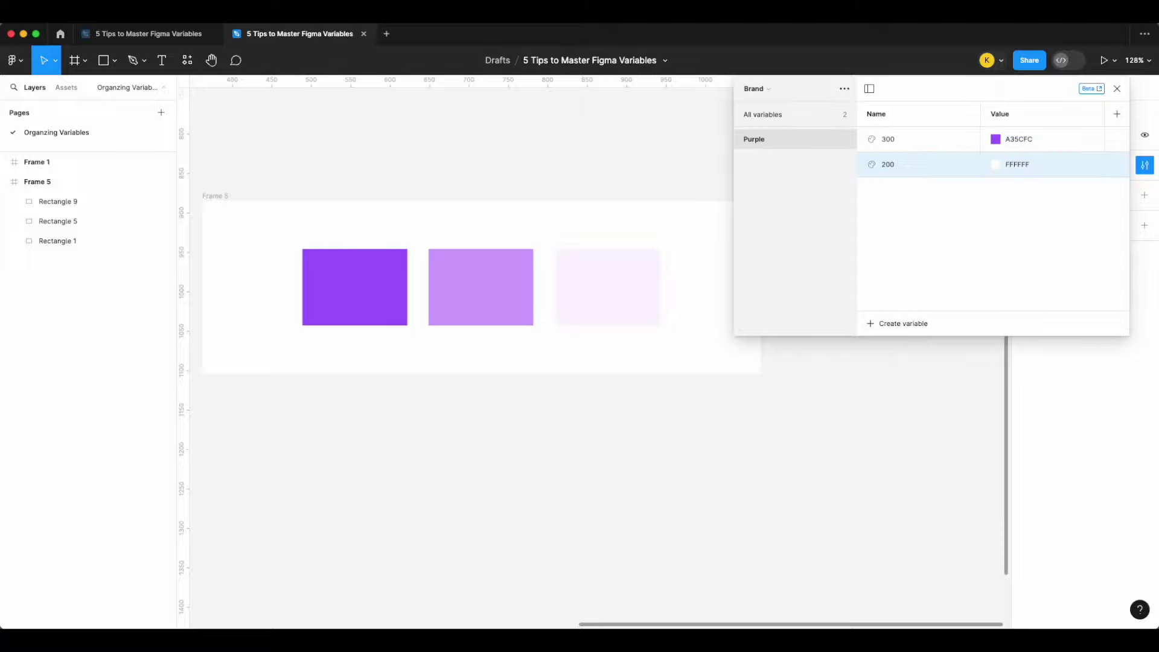
# Step: Set the 200 variable's color to D1A4FF by sampling the medium purple rectangle in Frame 5
pyautogui.click(1011, 172)
pyautogui.click(1007, 365)
pyautogui.click(473, 284)
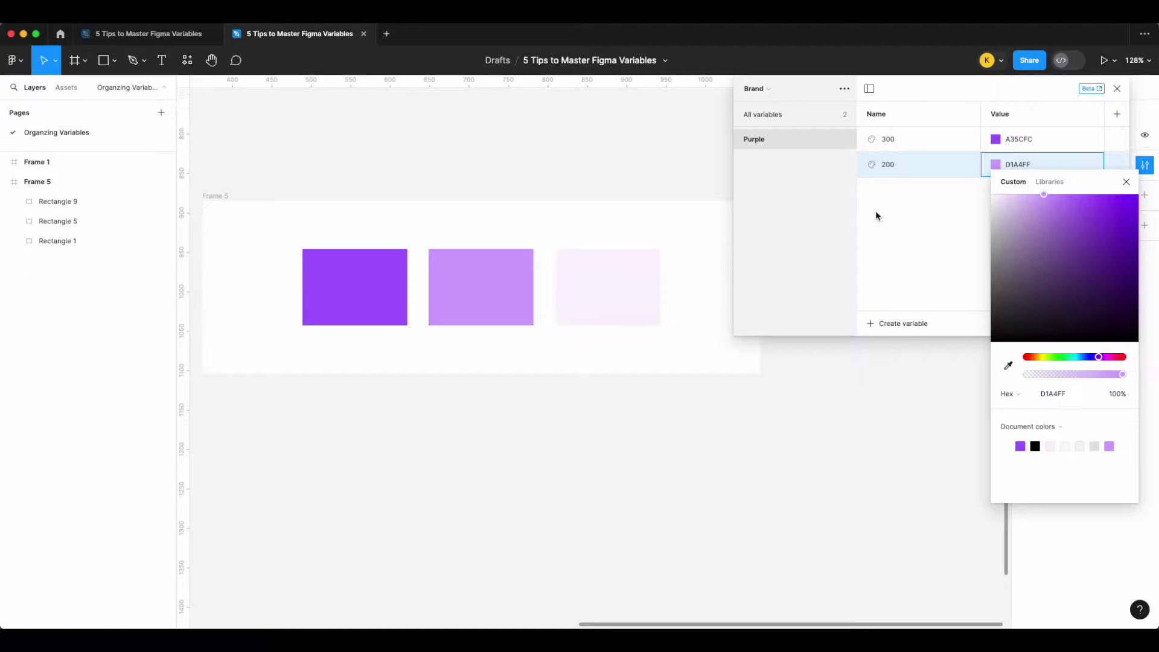
pyautogui.click(881, 221)
# Step: Create a third color variable in the Purple group and name it "100"
pyautogui.click(905, 324)
pyautogui.click(900, 347)
pyautogui.write('200')
pyautogui.press('Return')
pyautogui.doubleClick(934, 198)
pyautogui.write('100')
pyautogui.press('Return')
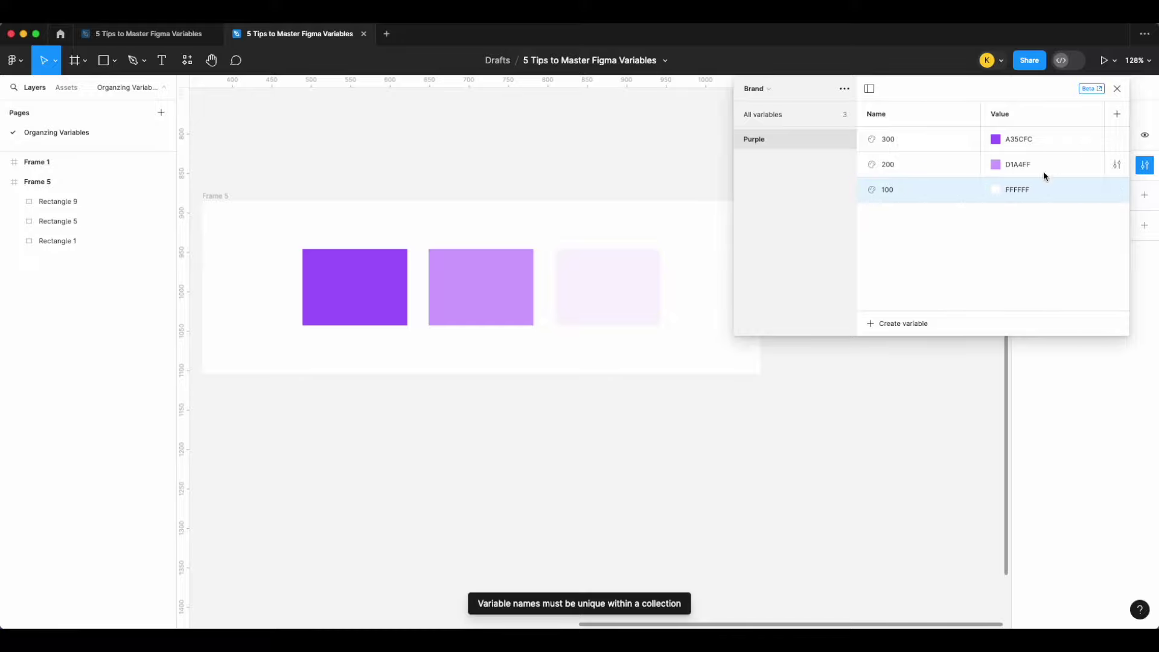
# Step: Set the 100 variable's color to FBF5FF by sampling the palest purple rectangle in Frame 5
pyautogui.click(995, 190)
pyautogui.click(1007, 390)
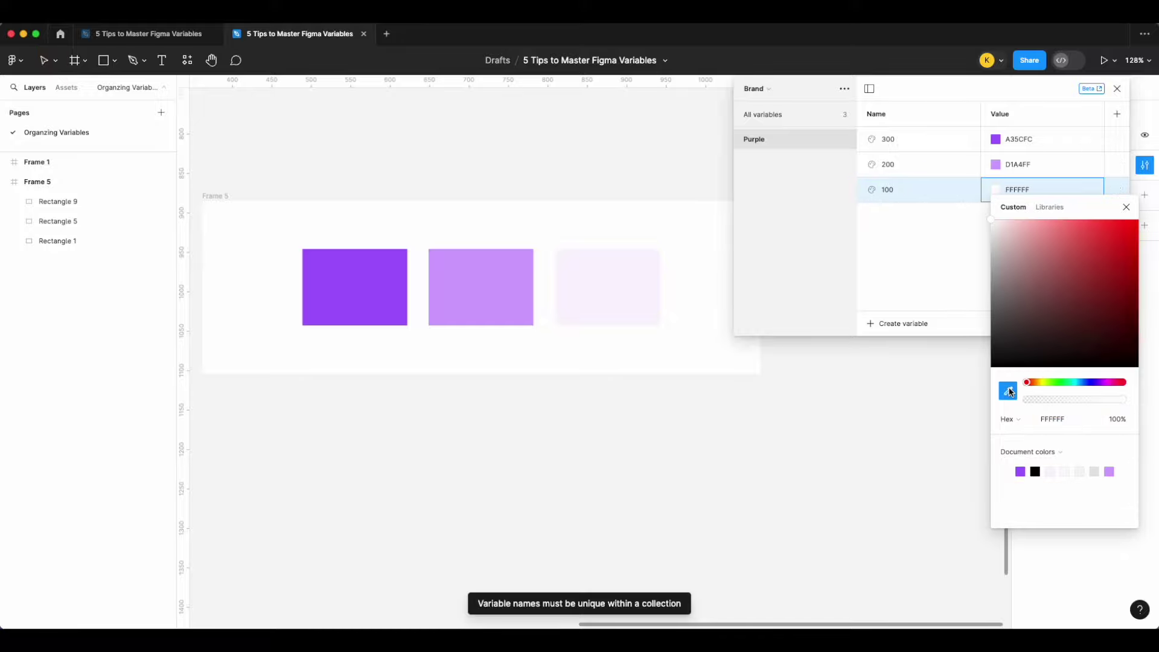
pyautogui.click(622, 283)
pyautogui.click(933, 252)
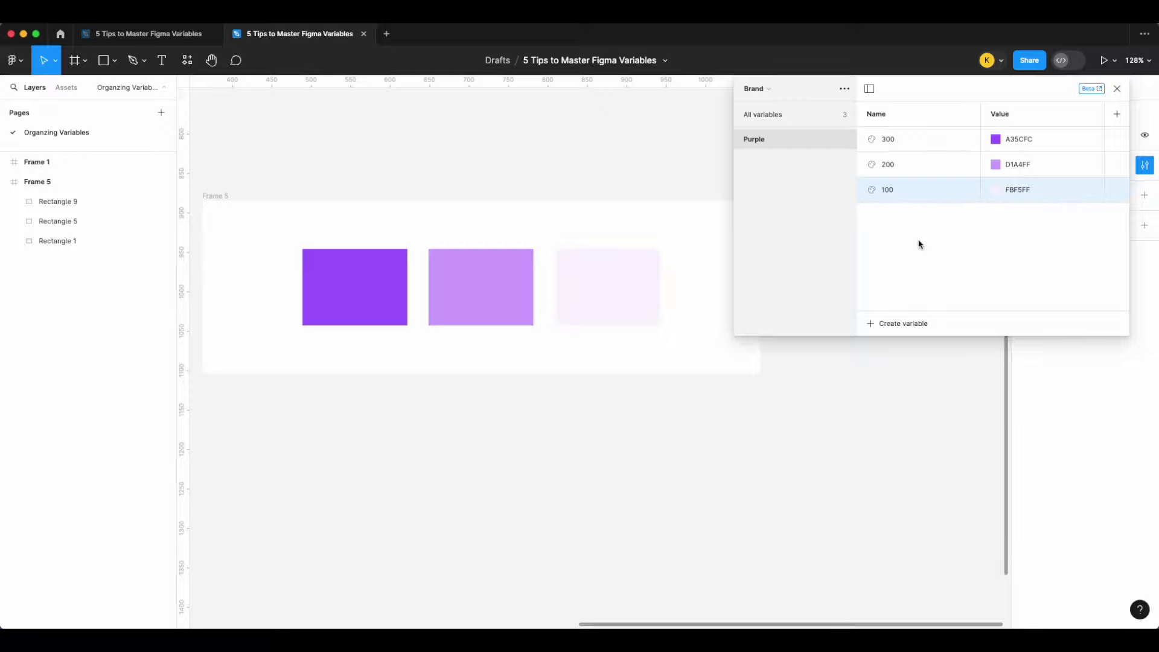
# Step: Create a color variable in the Alias collection and show all of that collection's variables
pyautogui.click(770, 91)
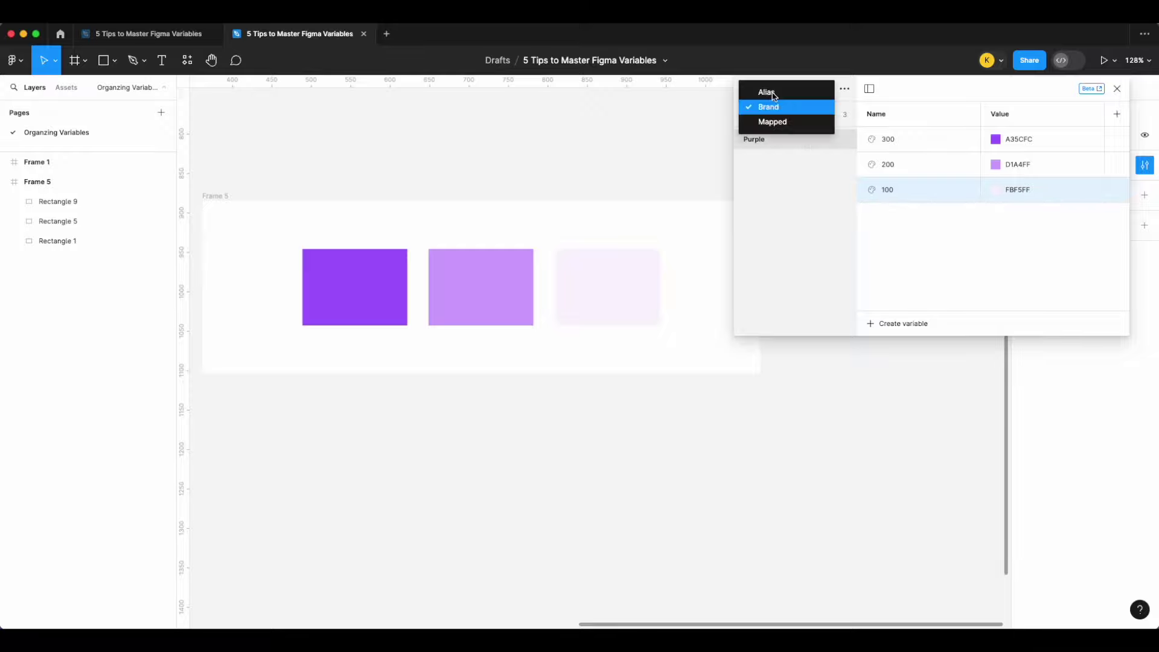
pyautogui.click(772, 93)
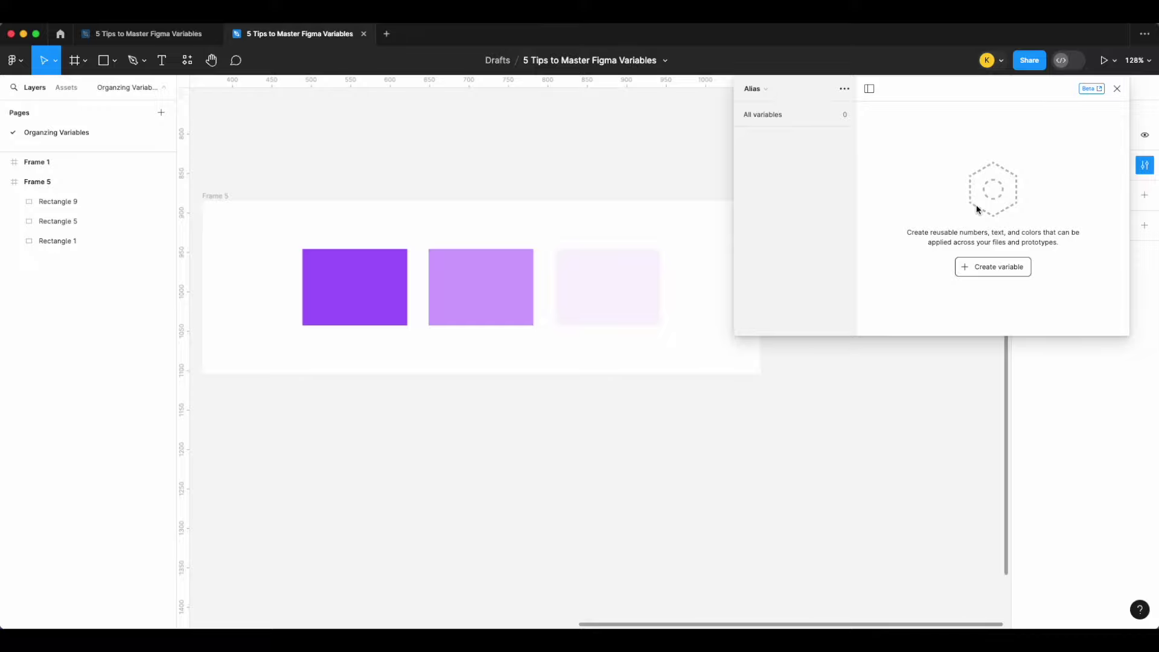
pyautogui.click(981, 267)
pyautogui.click(991, 292)
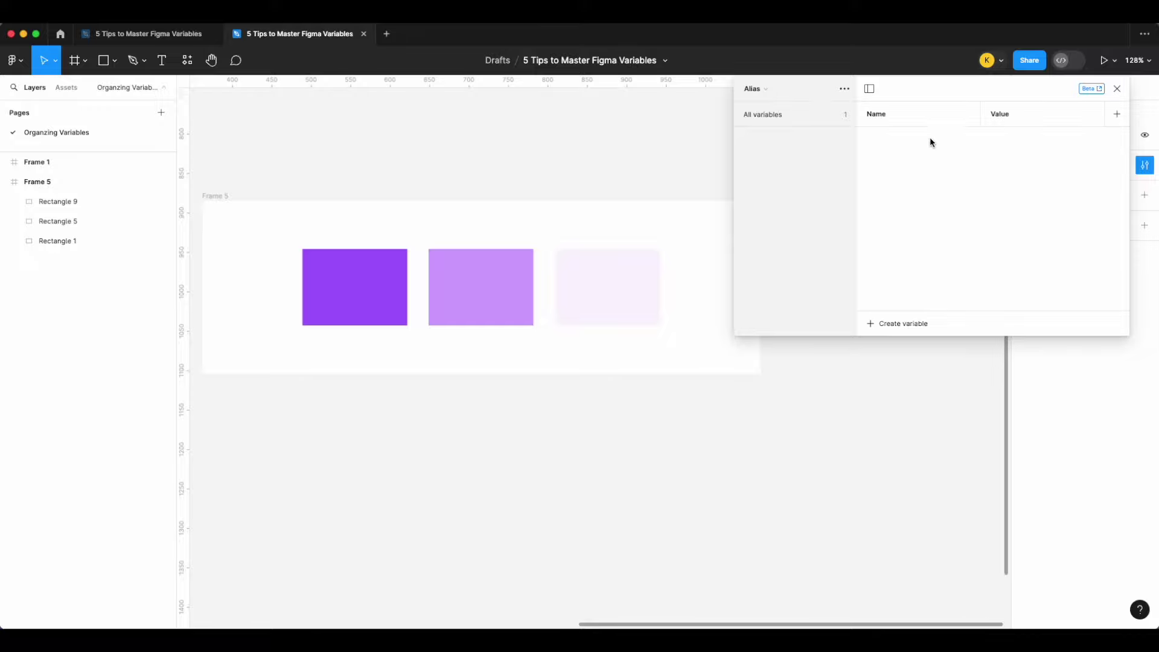
pyautogui.click(777, 119)
# Step: Rename the new color variable in the Alias collection to "primary" in lowercase
pyautogui.doubleClick(896, 141)
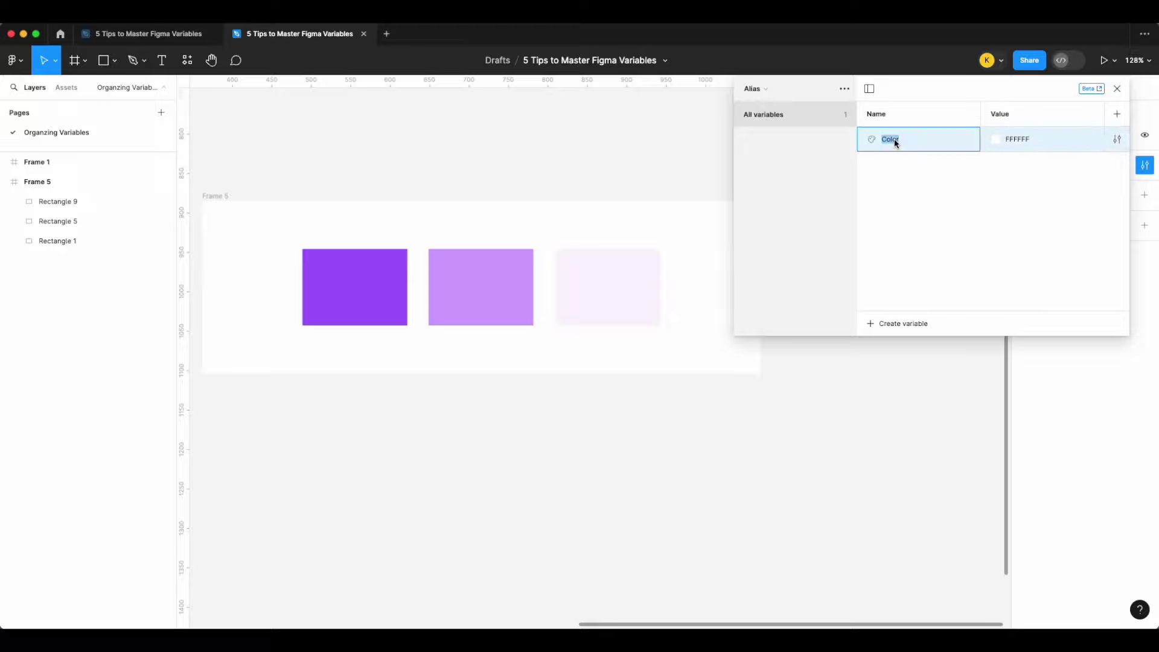
pyautogui.write('Prima')
pyautogui.press('BackSpace')
pyautogui.press('BackSpace')
pyautogui.press('BackSpace')
pyautogui.press('BackSpace')
pyautogui.press('BackSpace')
pyautogui.write('pr')
pyautogui.press('BackSpace')
pyautogui.write('rimary')
pyautogui.press('Return')
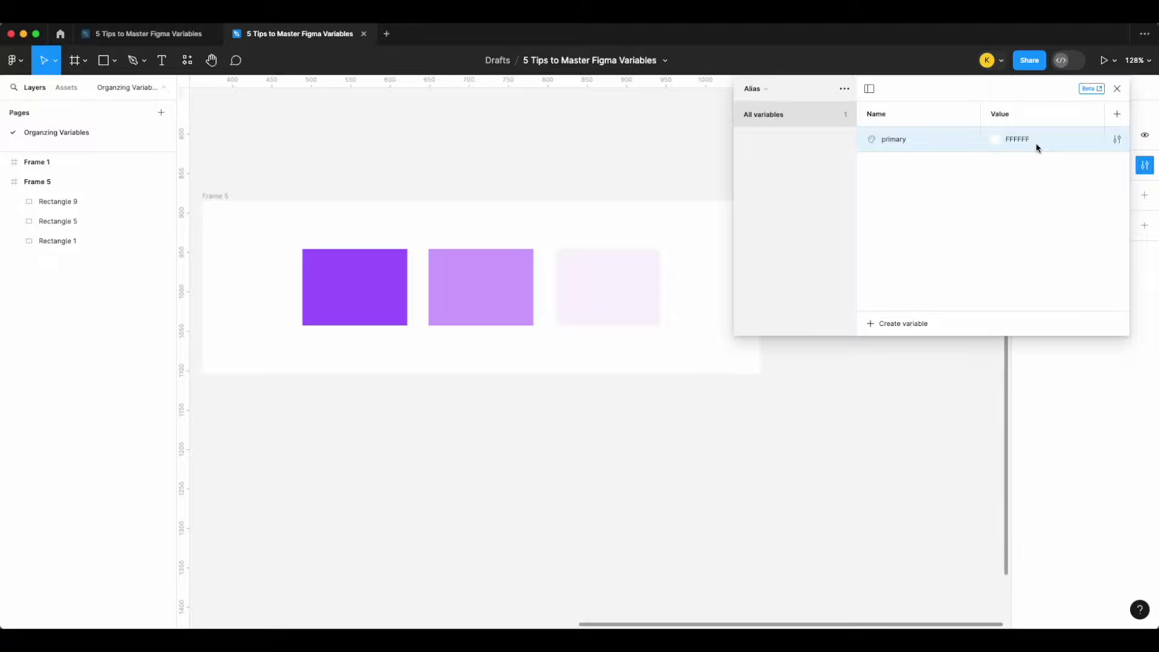
# Step: Link the primary variable's value to shade 300 of the Brand collection's Purple group
pyautogui.click(995, 140)
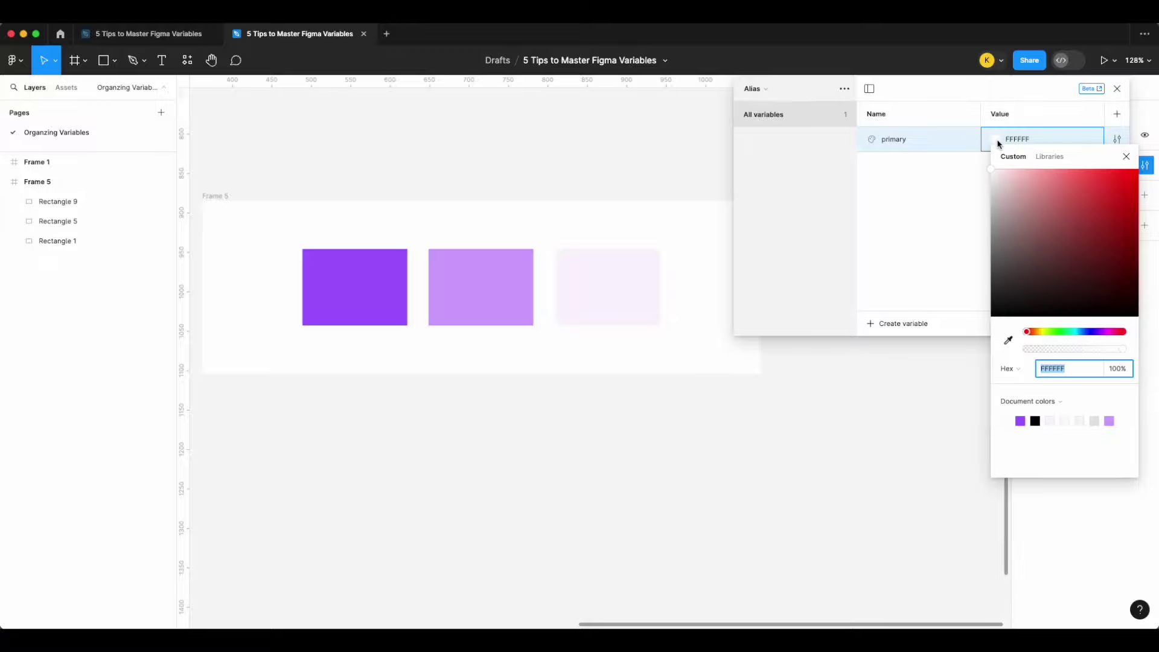
pyautogui.click(1007, 342)
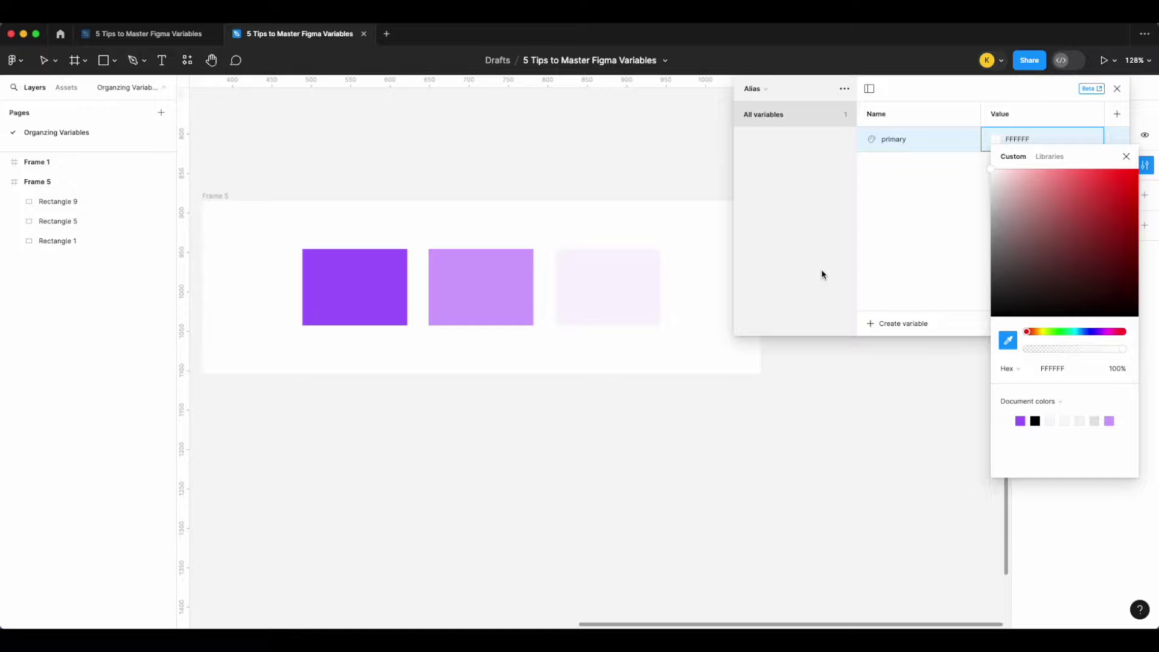
pyautogui.press('Escape')
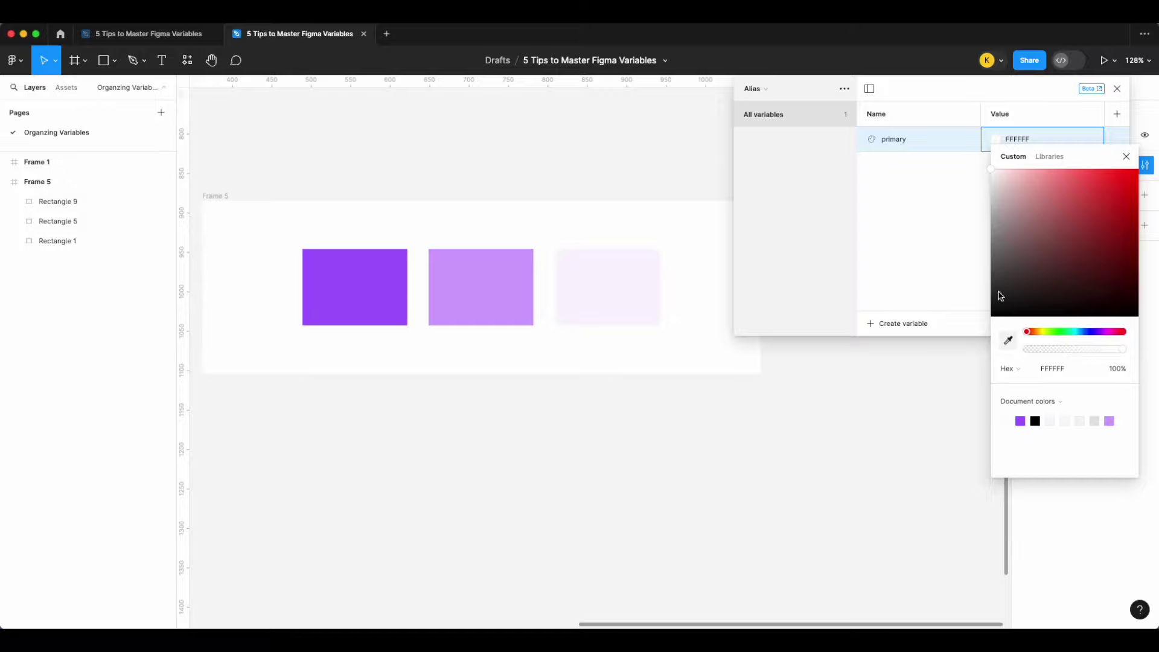
pyautogui.click(1050, 160)
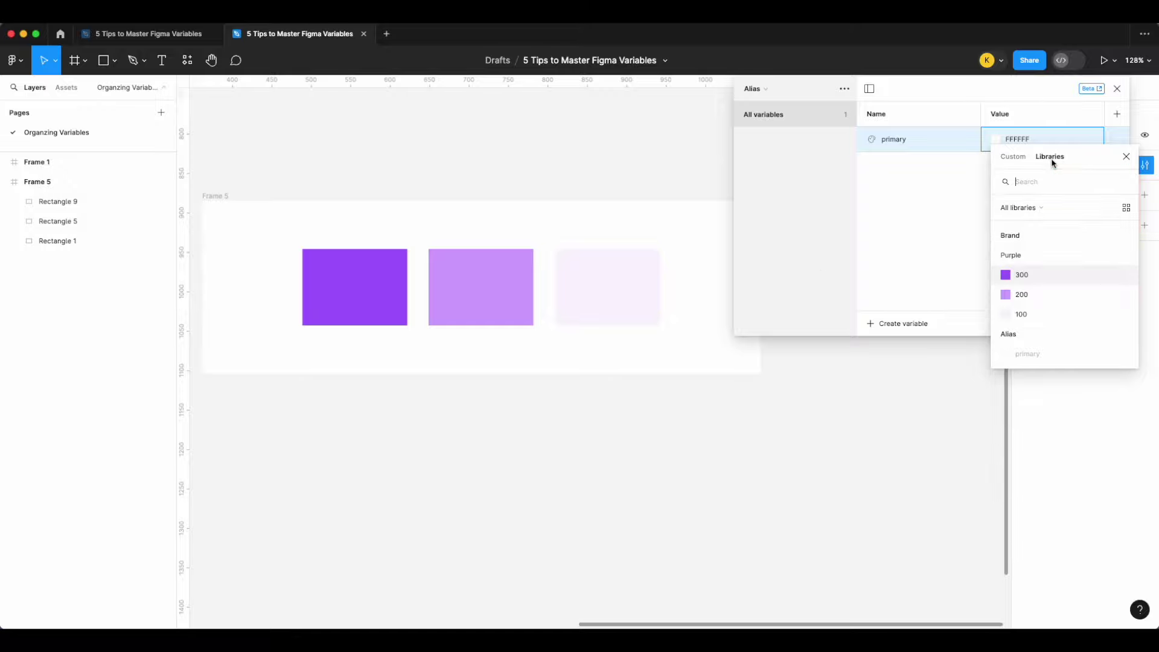
pyautogui.click(1041, 275)
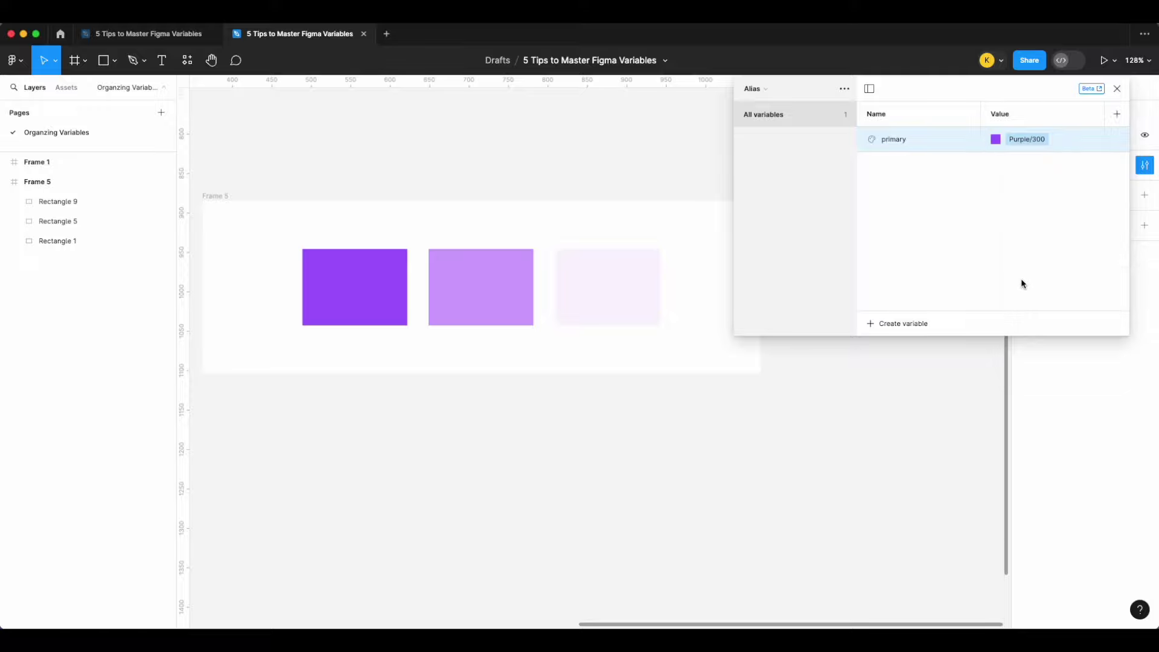
# Step: Rename the Brand collection's Purple group to lowercase "purple"
pyautogui.click(761, 91)
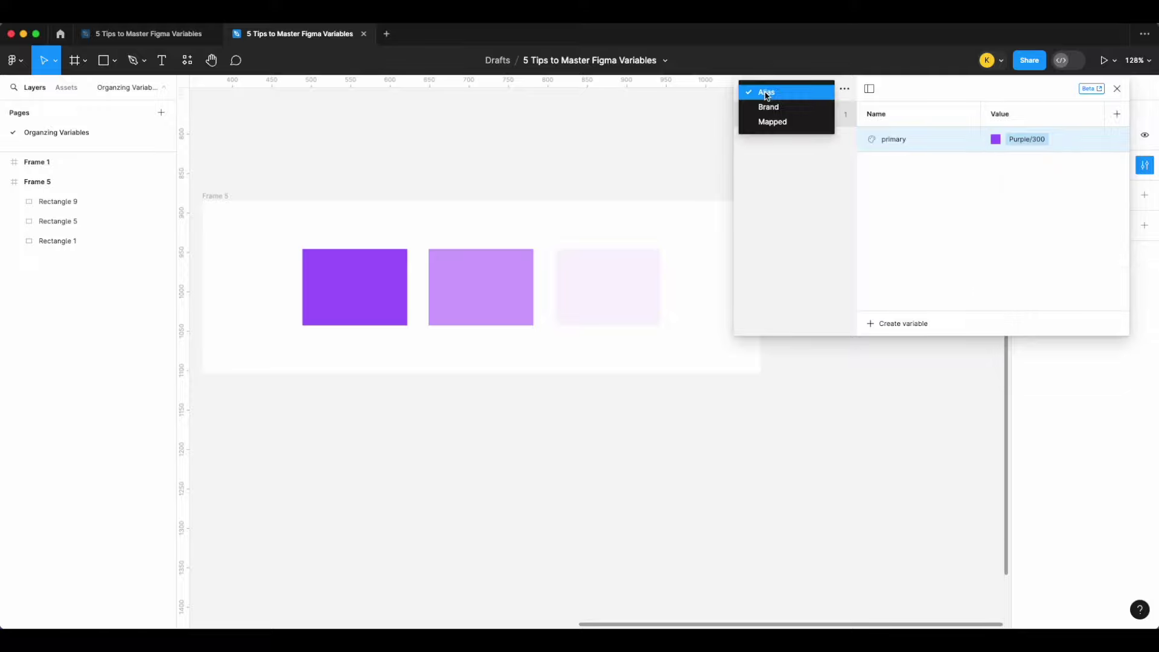
pyautogui.click(767, 107)
pyautogui.click(766, 141)
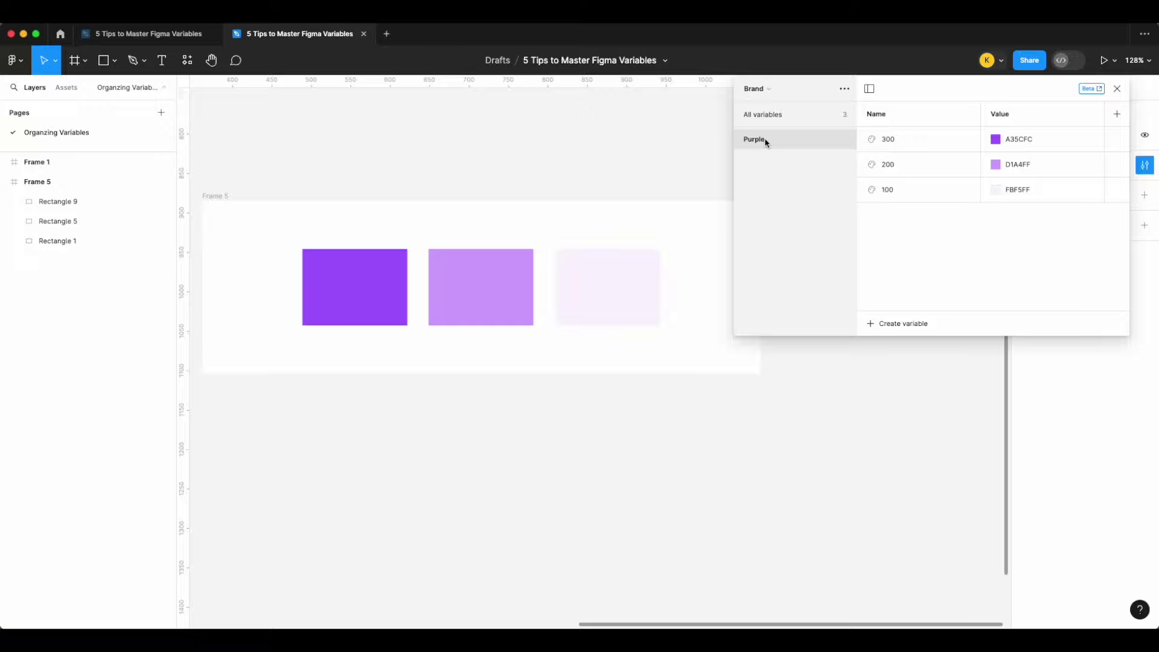
pyautogui.rightClick(766, 138)
pyautogui.click(749, 141)
pyautogui.write('p')
pyautogui.press('Return')
# Step: Put the Alias collection's primary variable into a new group named "primary"
pyautogui.click(769, 89)
pyautogui.click(773, 104)
pyautogui.click(761, 89)
pyautogui.click(770, 121)
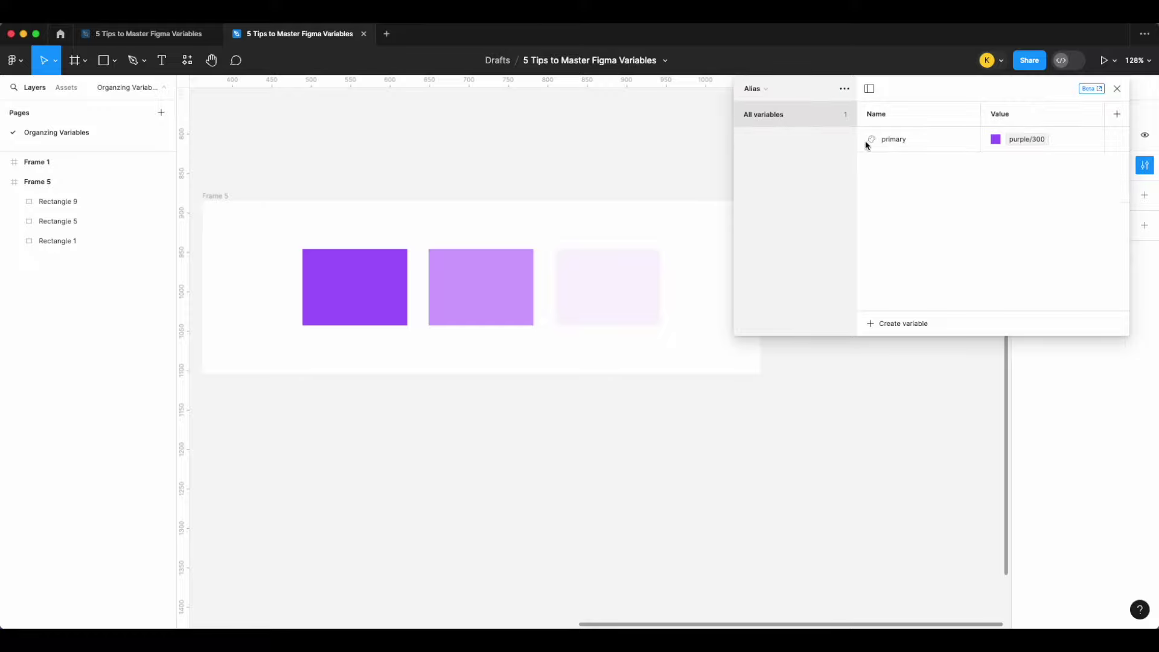
pyautogui.click(901, 143)
pyautogui.rightClick(902, 145)
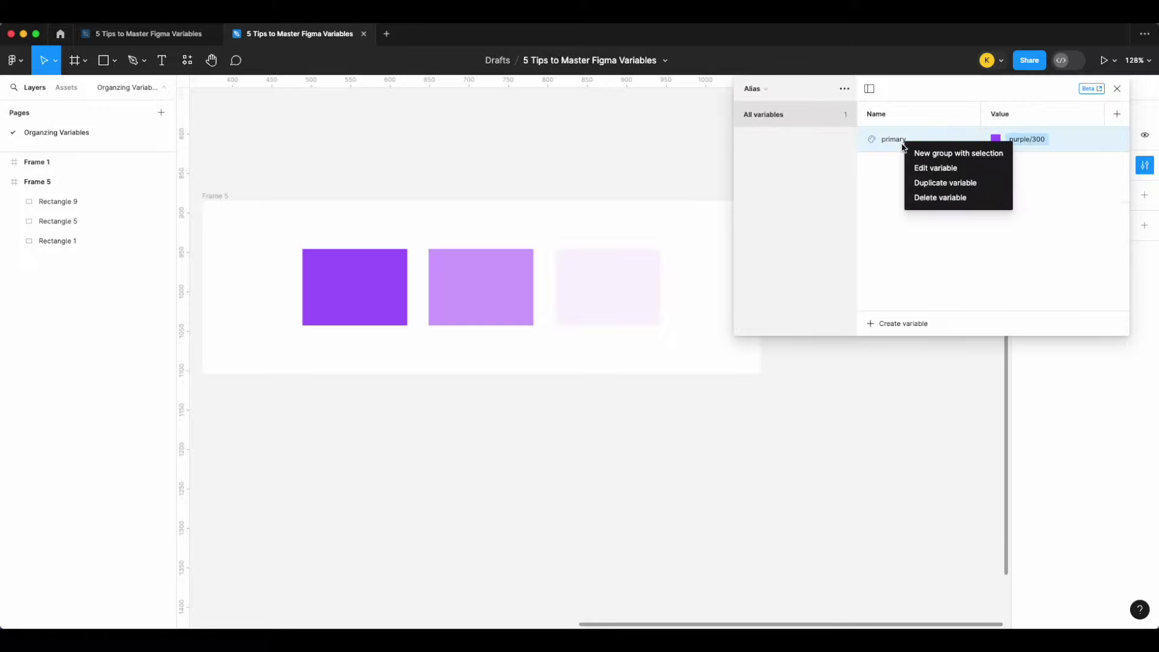
pyautogui.click(958, 153)
pyautogui.doubleClick(765, 141)
pyautogui.write('primary')
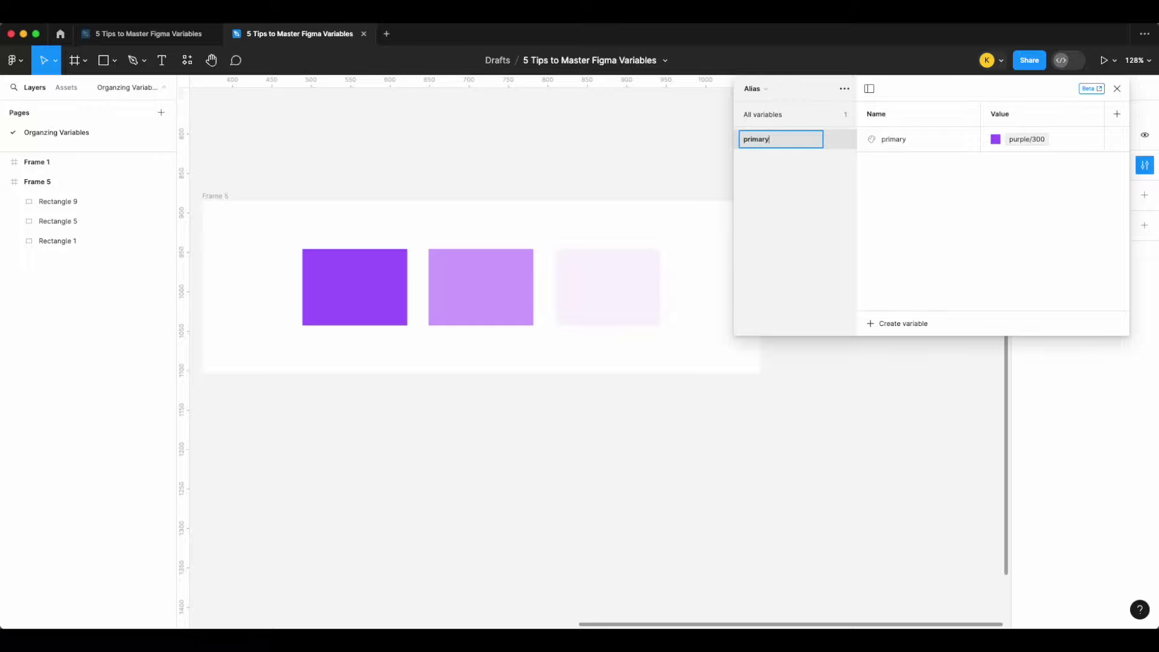
pyautogui.press('Return')
# Step: Add a color variable named "primary-light" to the primary group and alias it to purple/200
pyautogui.click(924, 130)
pyautogui.click(912, 324)
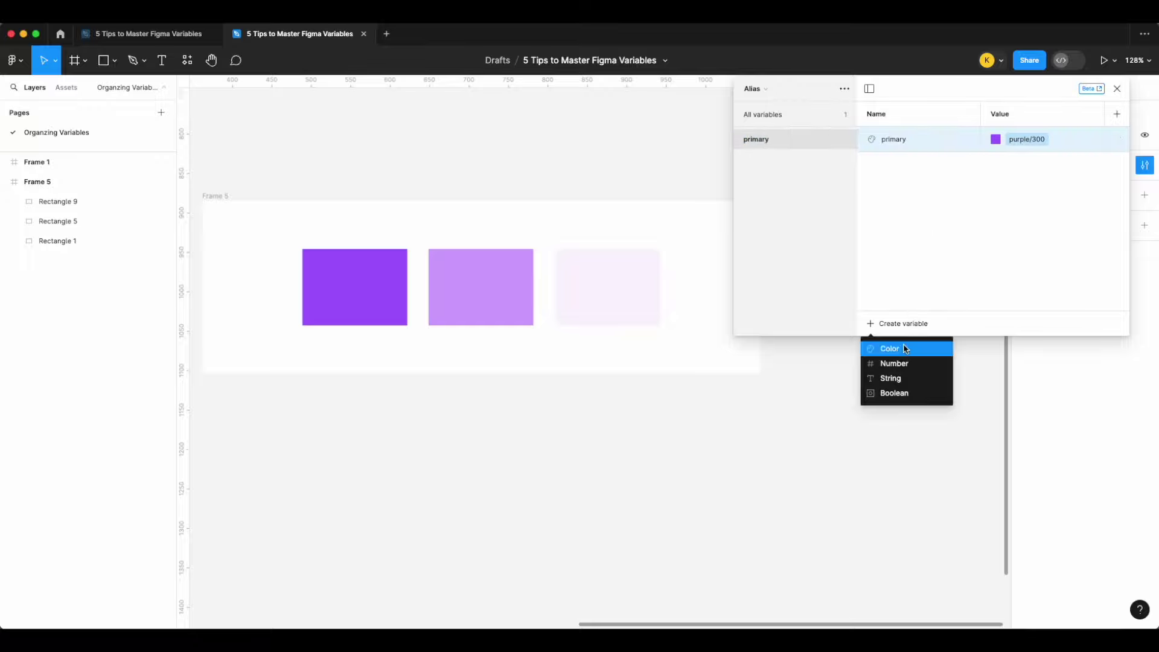
pyautogui.click(905, 345)
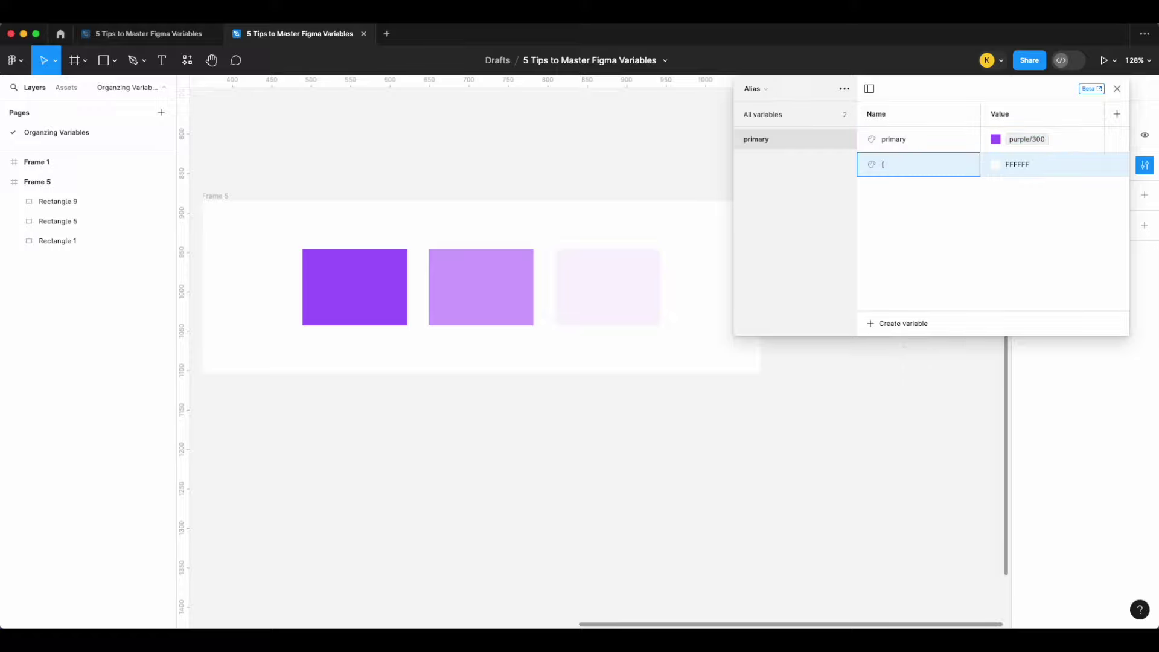
pyautogui.write('primary-light')
pyautogui.press('Return')
pyautogui.rightClick(1029, 171)
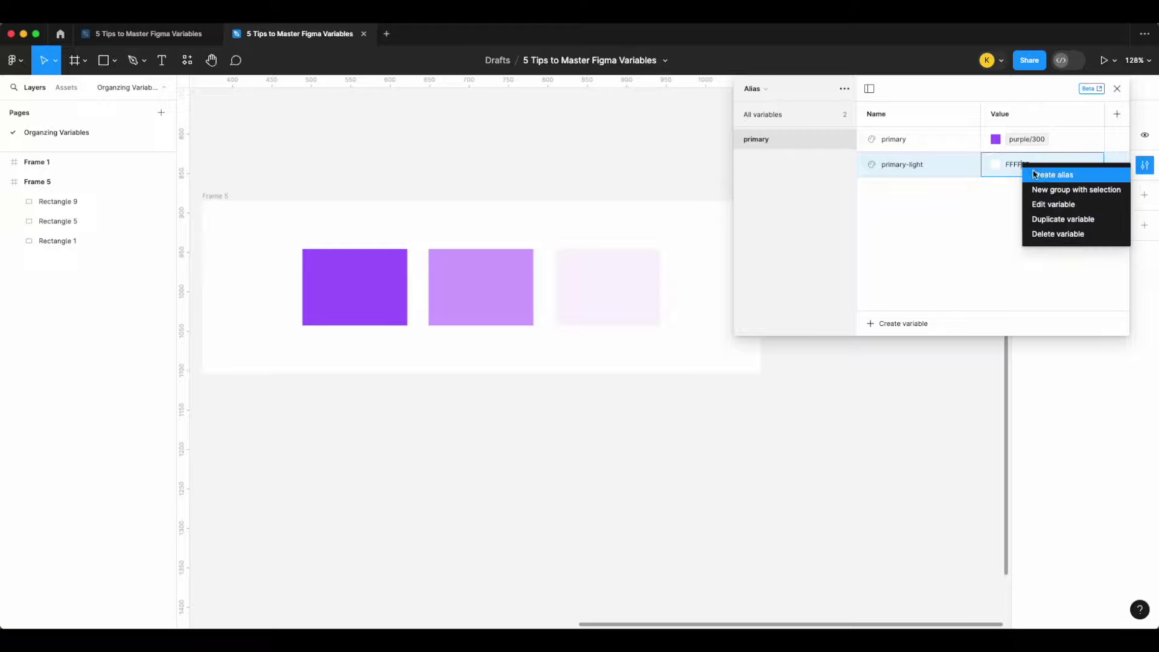
pyautogui.click(1032, 174)
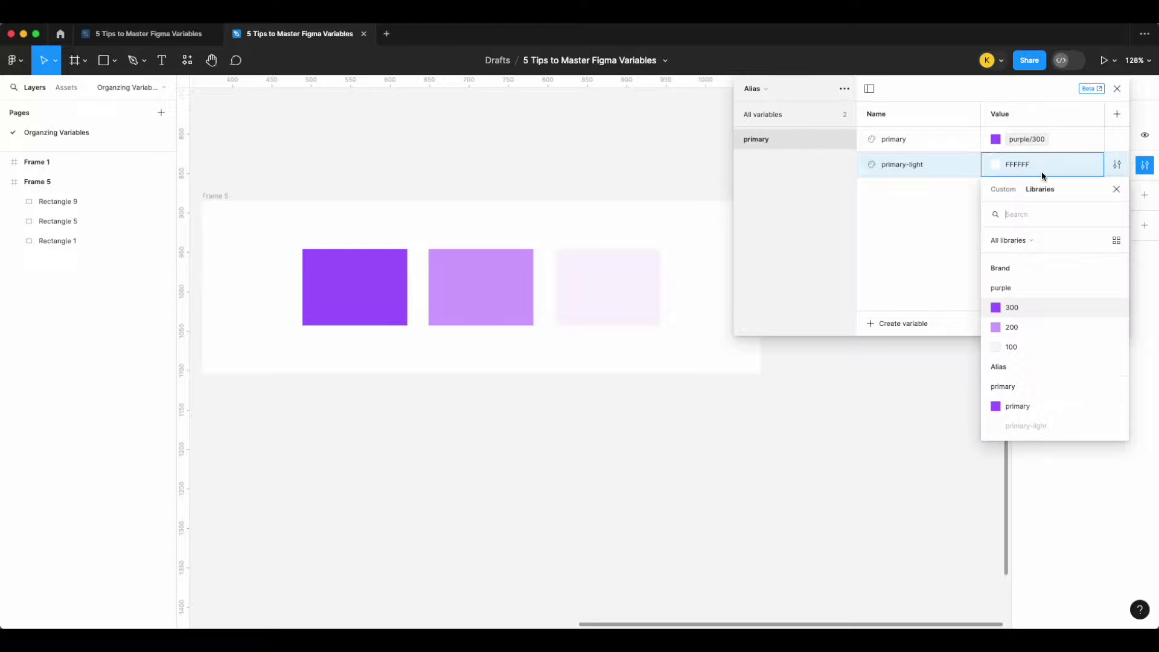
pyautogui.click(1034, 331)
# Step: Add a color variable named "primary-lighter" to the primary group and alias it to purple/100
pyautogui.click(902, 326)
pyautogui.click(901, 350)
pyautogui.write('primary-lig')
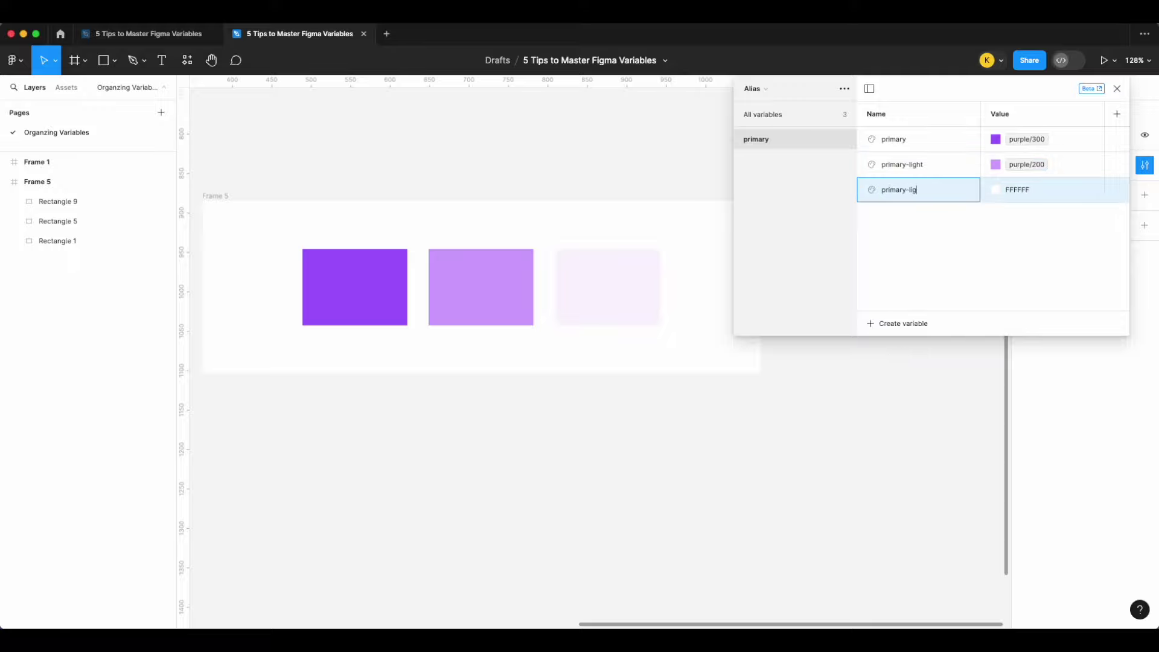
pyautogui.write('hter')
pyautogui.rightClick(1017, 192)
pyautogui.click(1047, 205)
pyautogui.click(1026, 373)
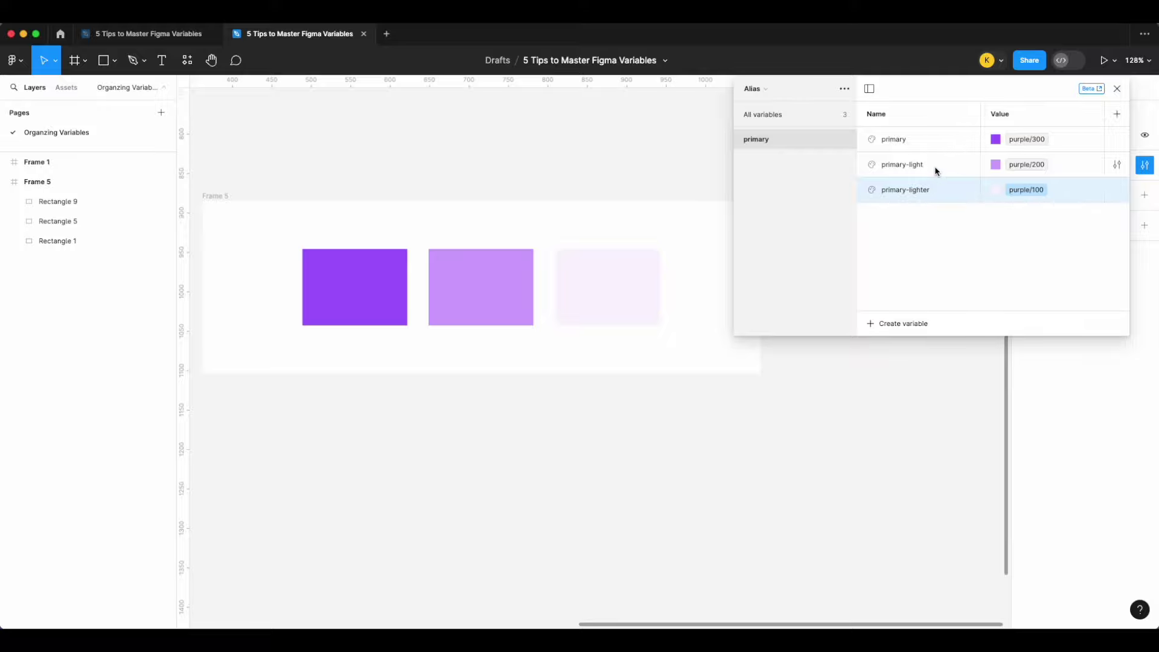
# Step: Create a color variable named "surface/action" in the Mapped collection
pyautogui.click(773, 92)
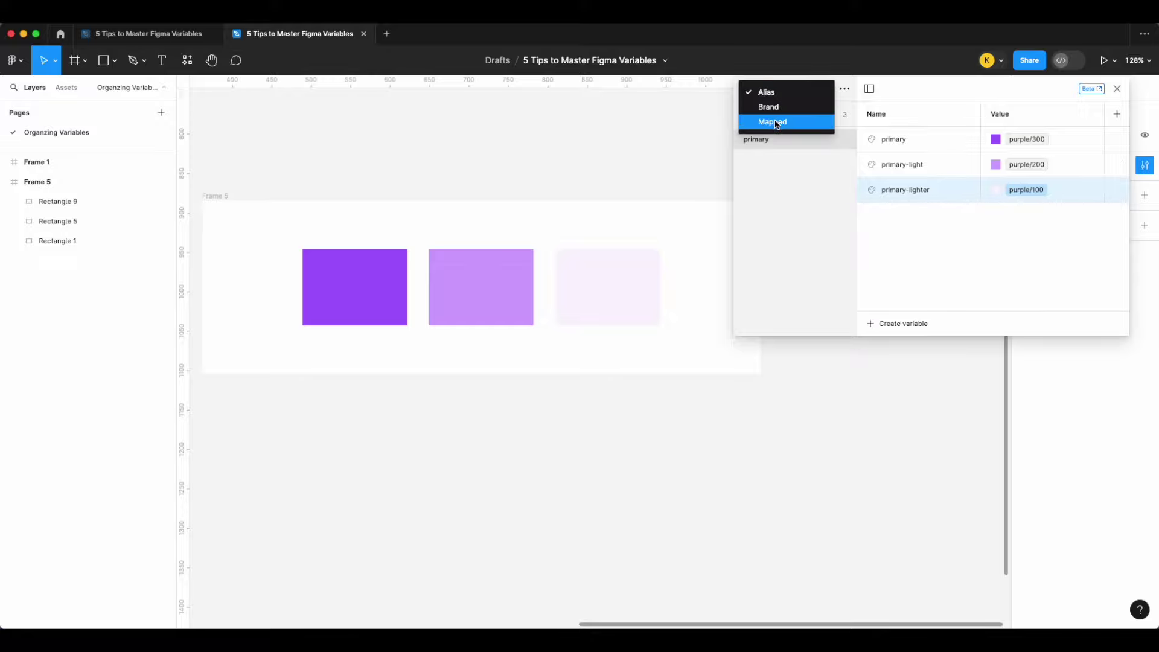
pyautogui.click(777, 123)
pyautogui.click(991, 266)
pyautogui.click(983, 292)
pyautogui.click(800, 119)
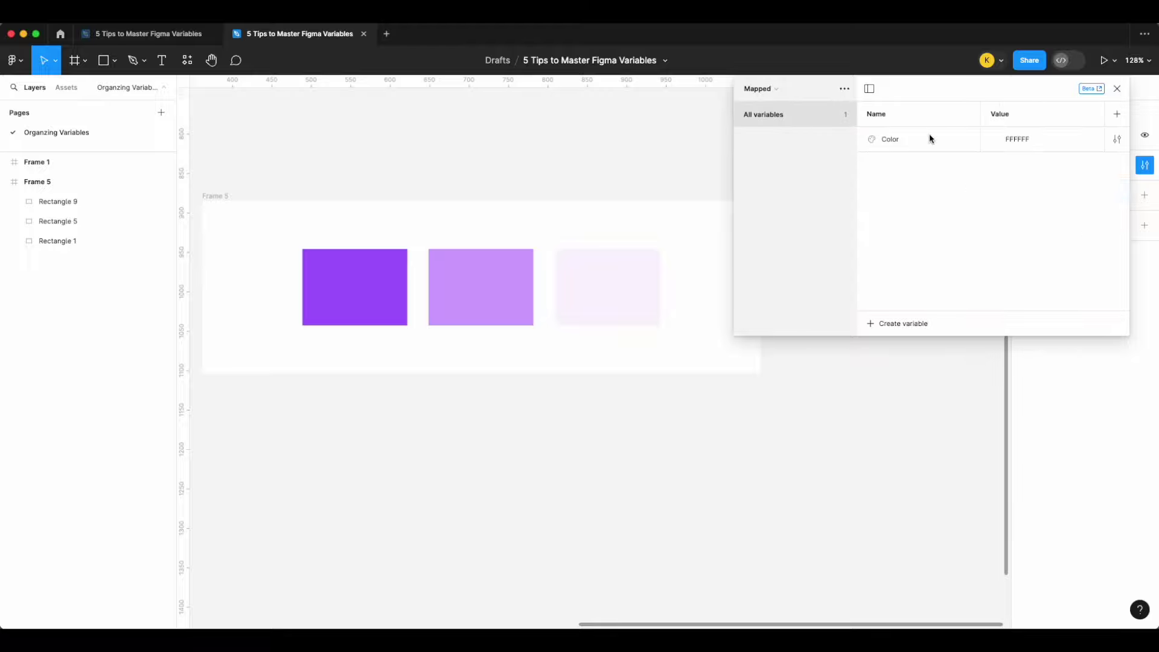
pyautogui.doubleClick(903, 139)
pyautogui.write('surfa')
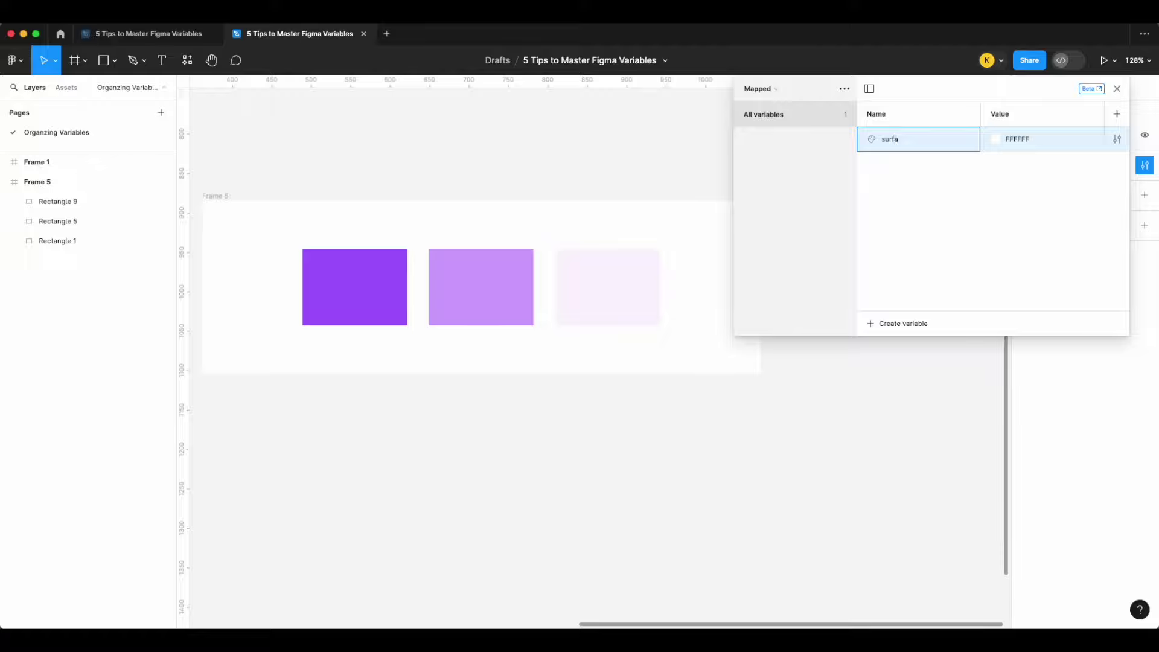
pyautogui.write('ce/action')
pyautogui.press('Return')
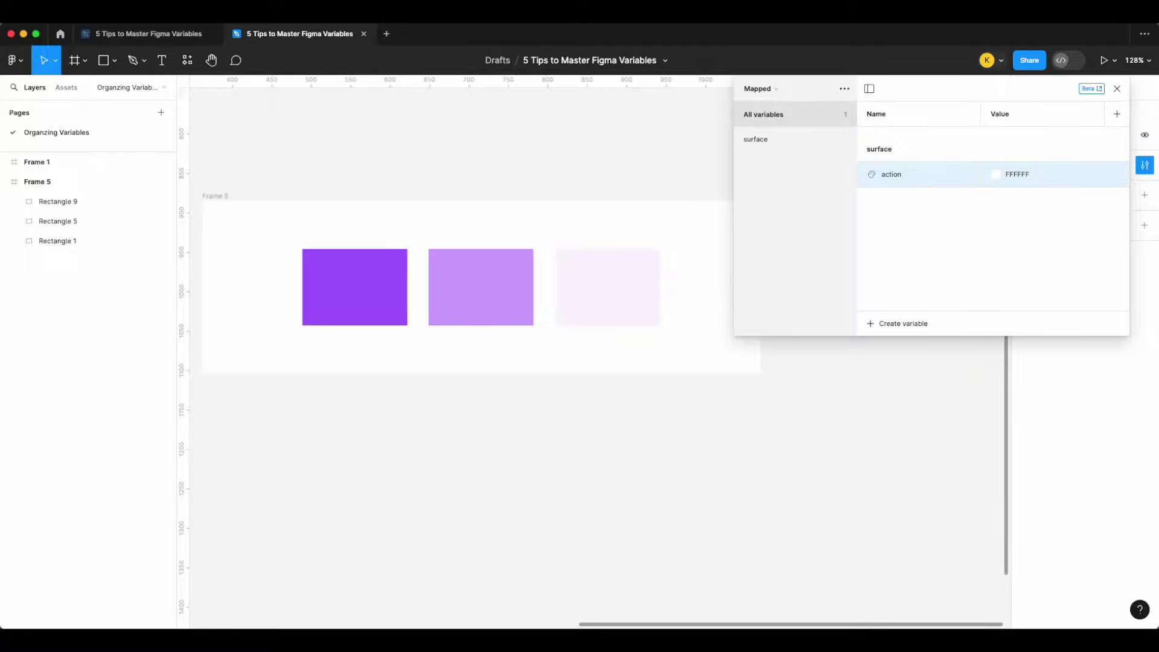
# Step: Alias the surface/action variable in the Mapped collection to primary/primary from the Alias collection
pyautogui.rightClick(1009, 174)
pyautogui.click(1030, 181)
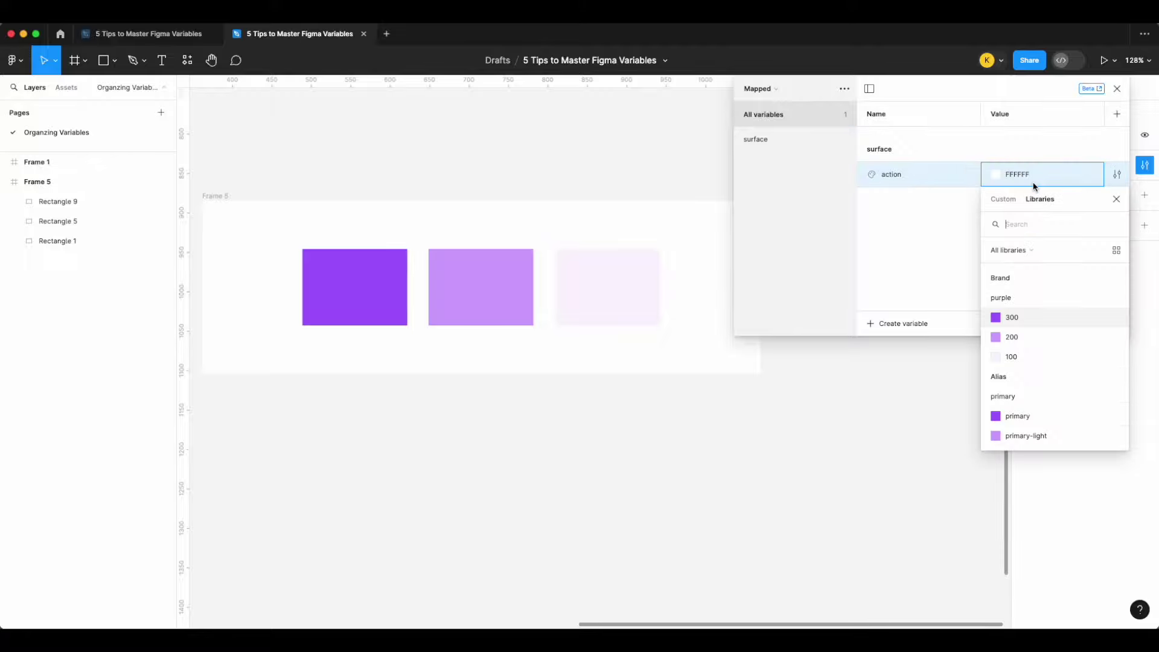
pyautogui.scroll(-2, 1029, 337)
pyautogui.scroll(-2, 1035, 356)
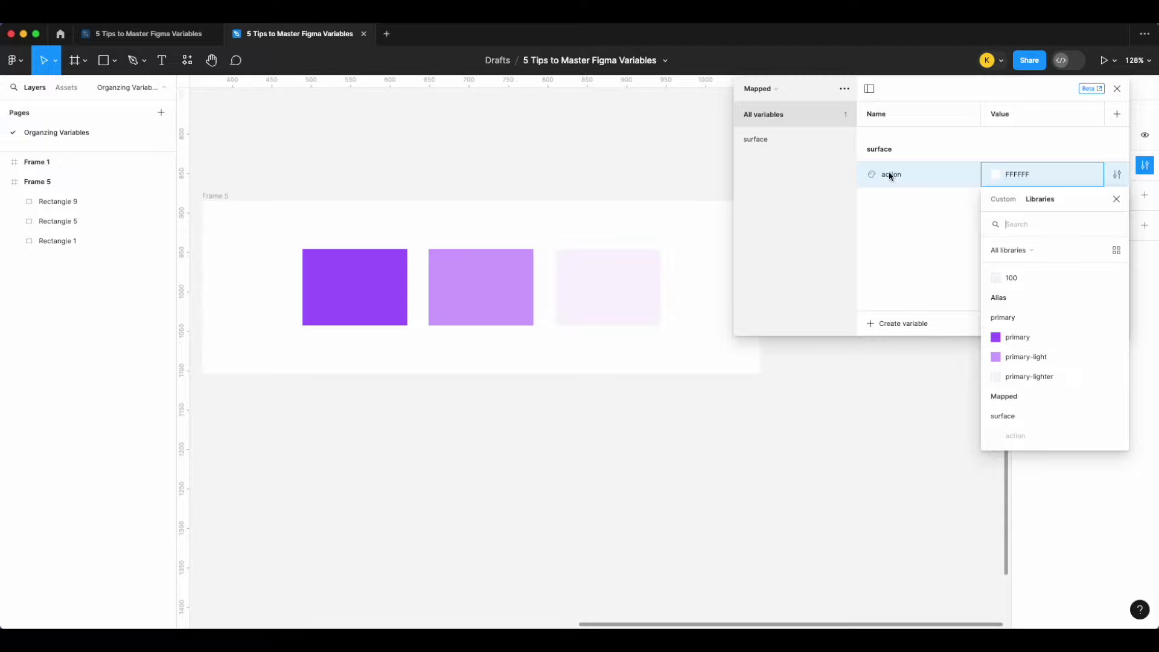
pyautogui.click(1027, 338)
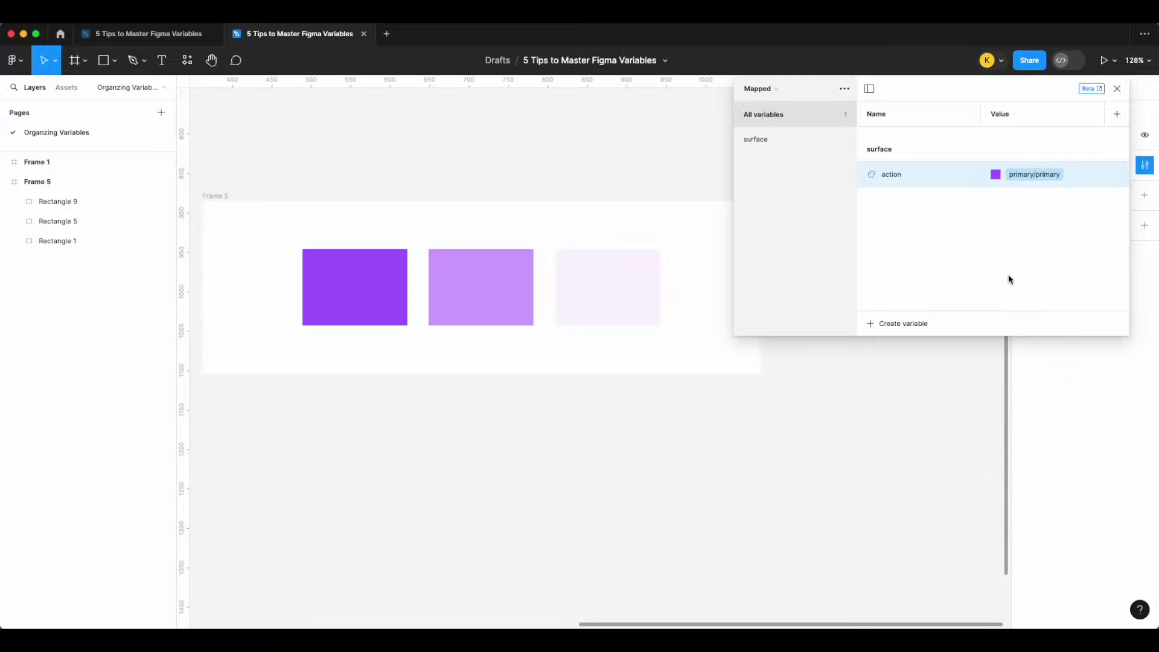
# Step: Create a color variable named "text/on-action" in the Mapped collection
pyautogui.click(899, 322)
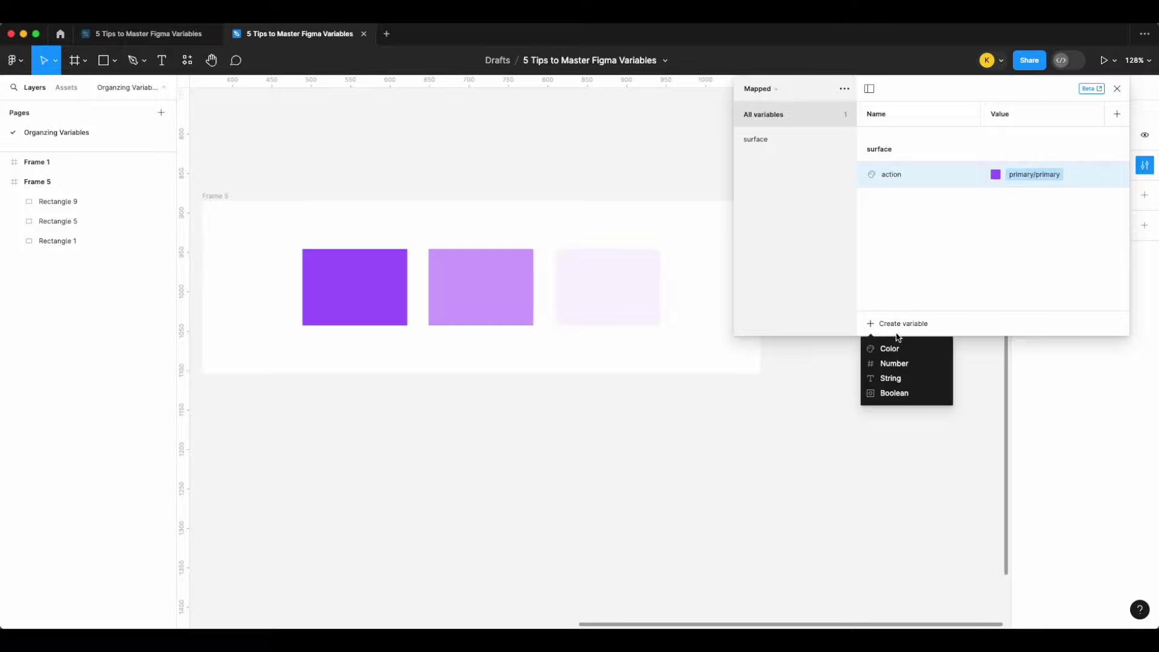
pyautogui.click(896, 348)
pyautogui.write('Te')
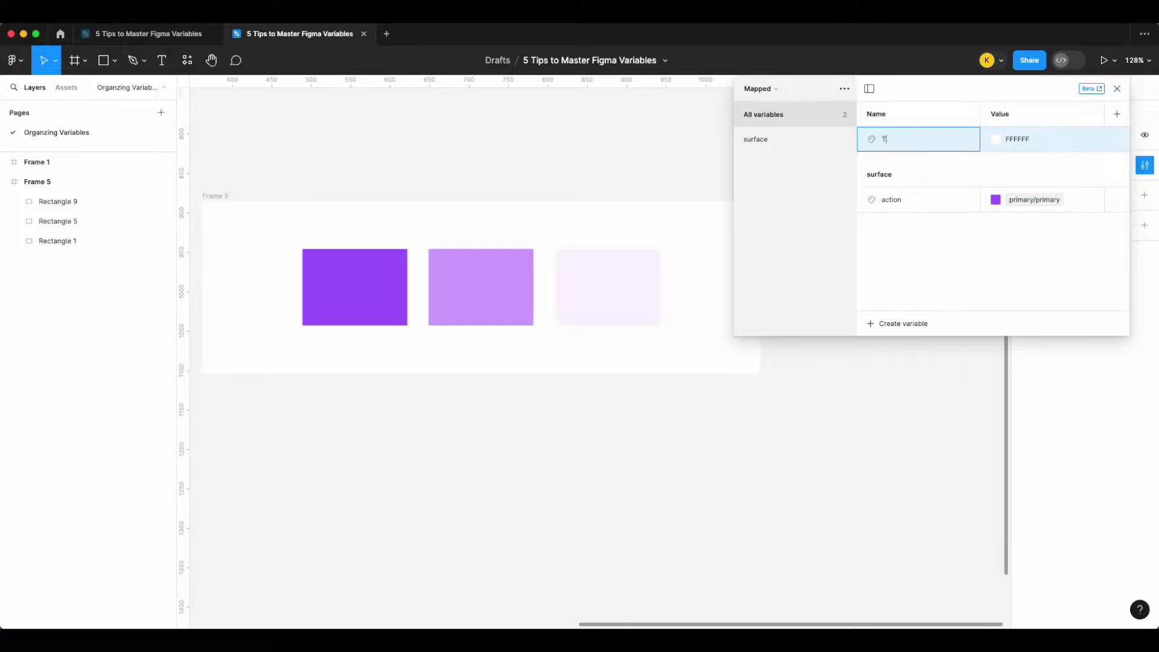
pyautogui.press('BackSpace')
pyautogui.press('BackSpace')
pyautogui.write('text/on-ac')
pyautogui.write('tion')
pyautogui.press('Return')
# Step: Alias the text/on-action variable to primary/primary-lighter and close the variables window
pyautogui.rightClick(1016, 235)
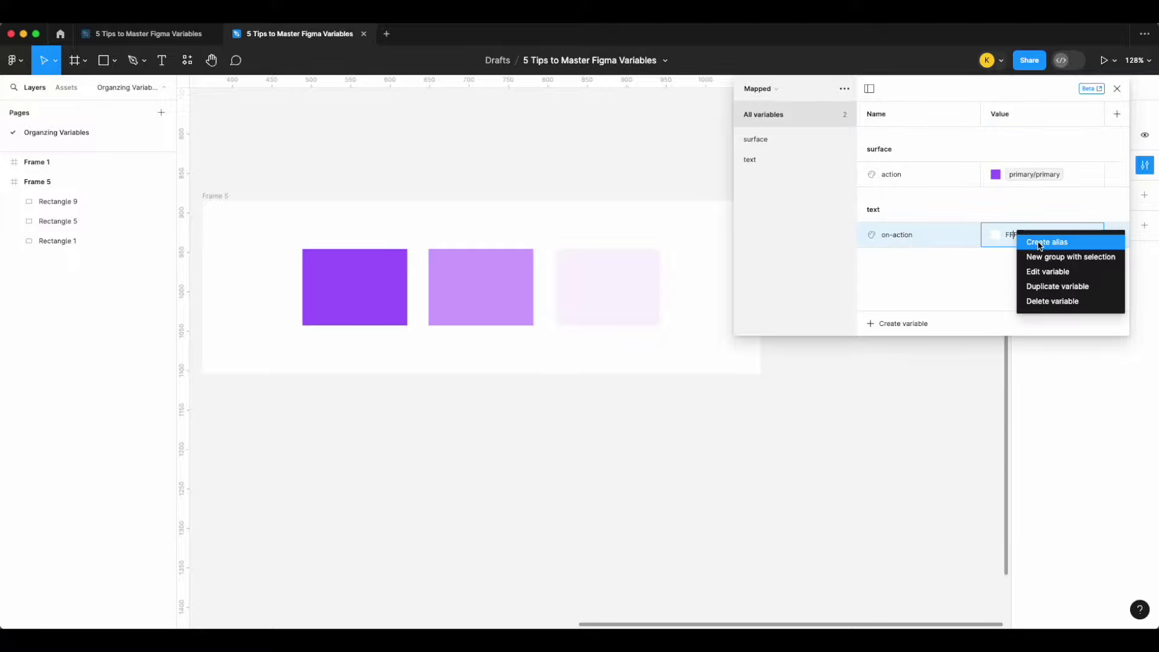
pyautogui.click(1015, 240)
pyautogui.scroll(-1, 1029, 422)
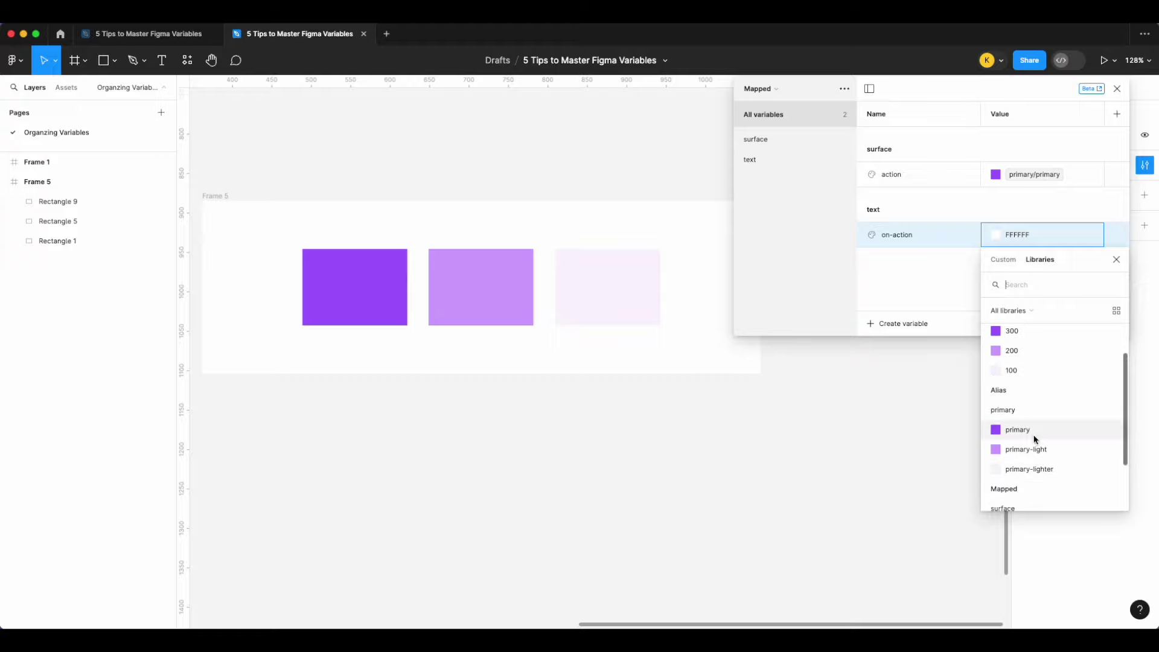
pyautogui.click(1055, 468)
pyautogui.click(1117, 88)
# Step: Add a text layer reading "Click me" on the empty canvas beside Frame 5 and wrap it in an auto layout frame
pyautogui.hscroll(3, 873, 243)
pyautogui.press('t')
pyautogui.hscroll(4, 736, 223)
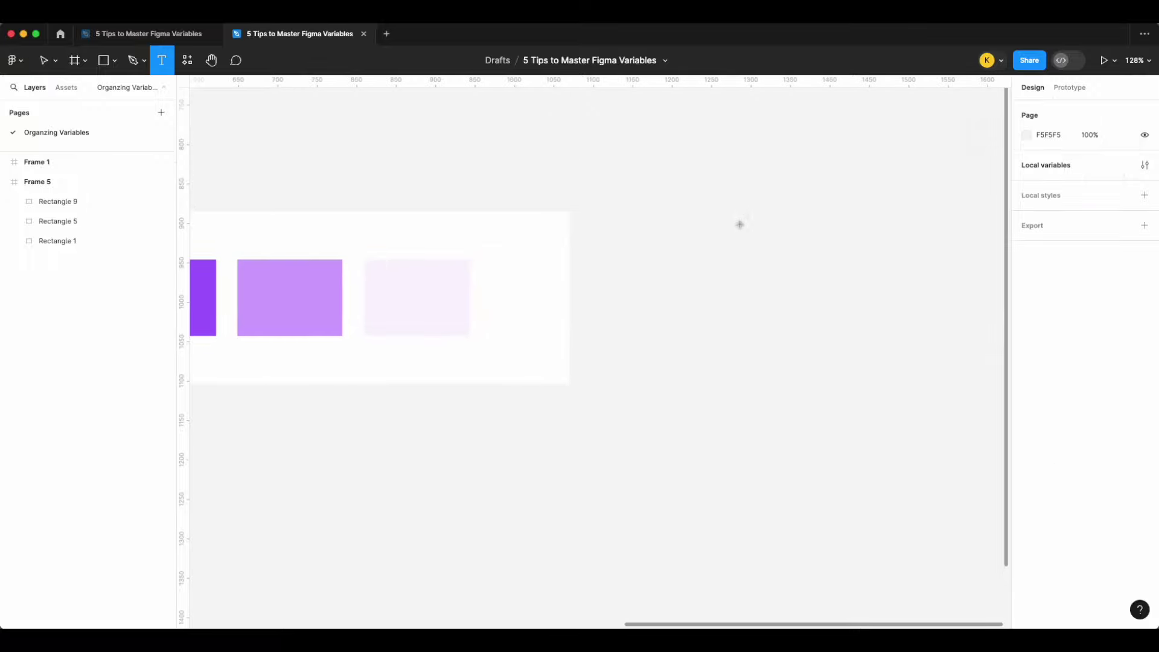
pyautogui.moveTo(729, 221); pyautogui.dragTo(798, 241)
pyautogui.scroll(2, 802, 242)
pyautogui.scroll(5, 807, 241)
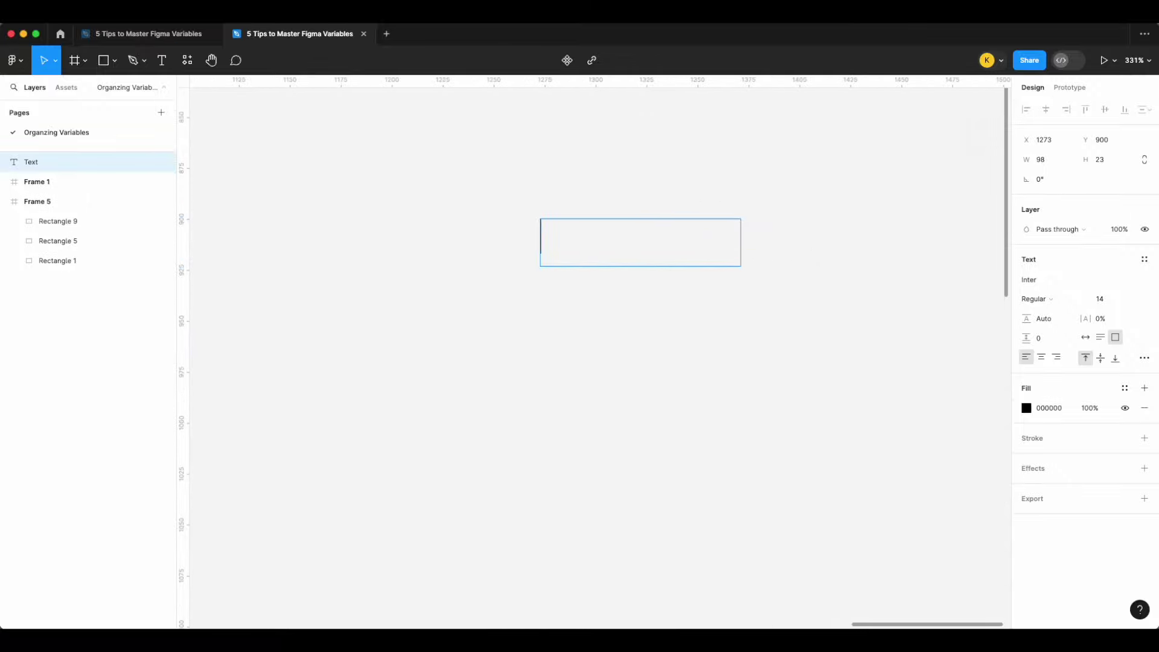
pyautogui.write('Click me')
pyautogui.press('Escape')
pyautogui.hotkey('shift', 'a')
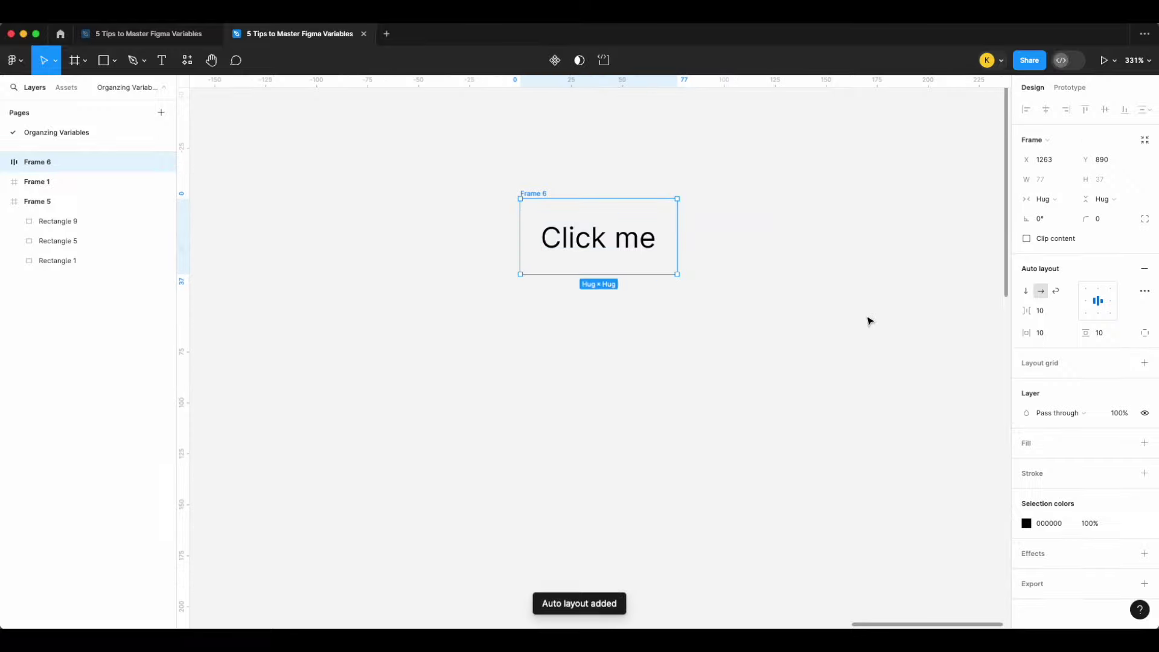
# Step: Add a fill to the "Click me" auto layout frame and bind it to the Mapped variable surface/action
pyautogui.hscroll(2, 788, 427)
pyautogui.click(1144, 444)
pyautogui.click(1124, 443)
pyautogui.scroll(-1, 964, 545)
pyautogui.scroll(-2, 960, 543)
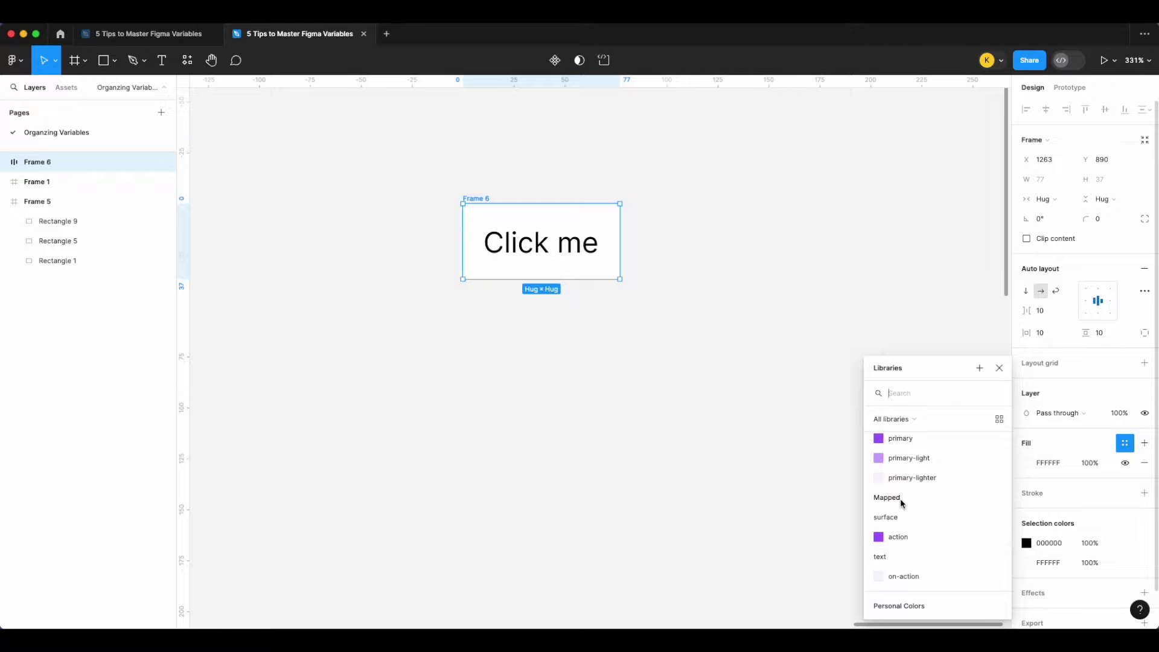
pyautogui.click(903, 535)
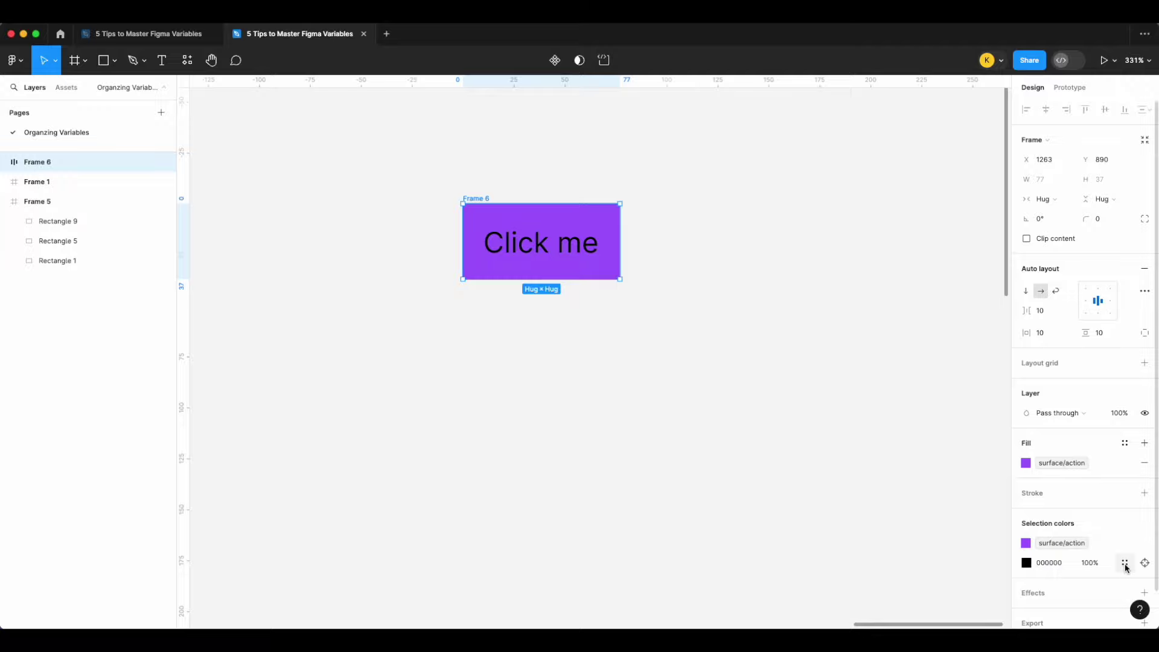
# Step: Bind the black text color of the "Click me" button to the Mapped variable text/on-action and deselect it
pyautogui.click(1125, 563)
pyautogui.scroll(-4, 929, 573)
pyautogui.click(926, 575)
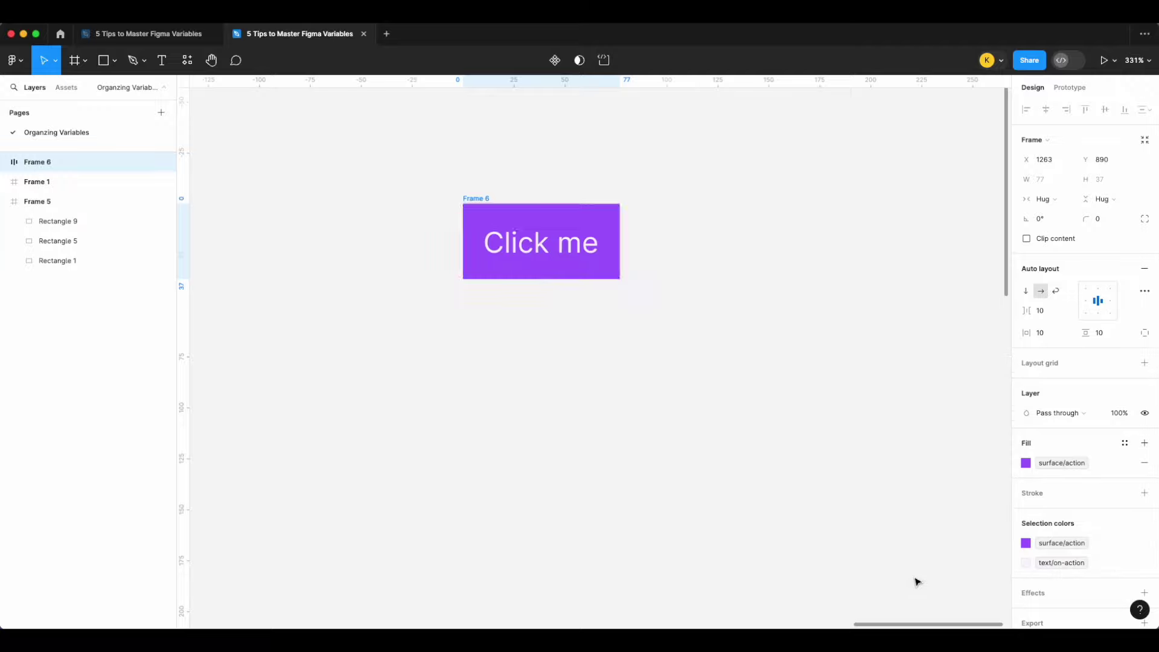
pyautogui.scroll(1, 694, 340)
pyautogui.hscroll(-1, 694, 341)
pyautogui.click(703, 337)
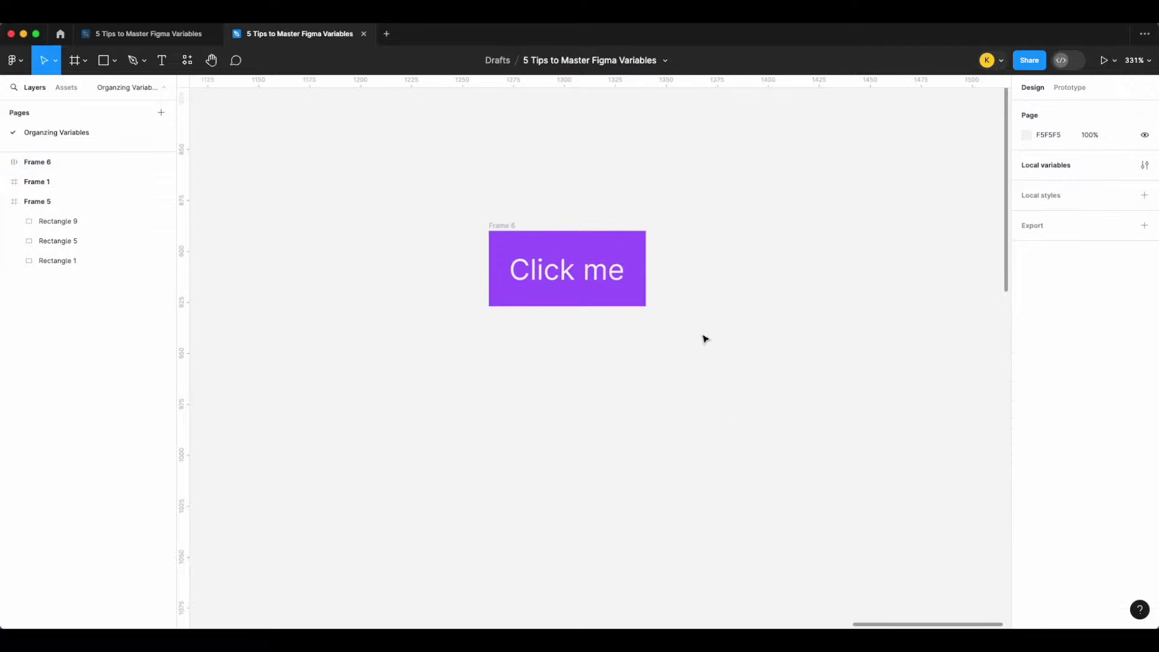
# Step: Move the "Click me" button closer to Frame 5 and deselect it
pyautogui.scroll(-10, 702, 338)
pyautogui.hscroll(-3, 701, 336)
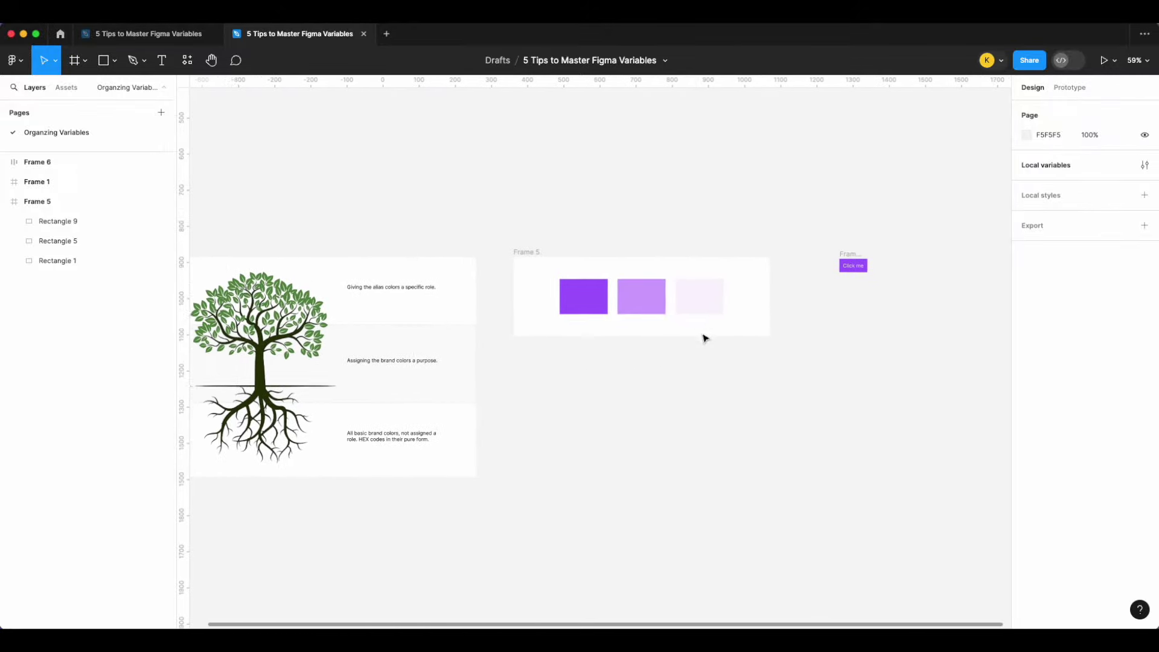
pyautogui.hscroll(-2, 703, 404)
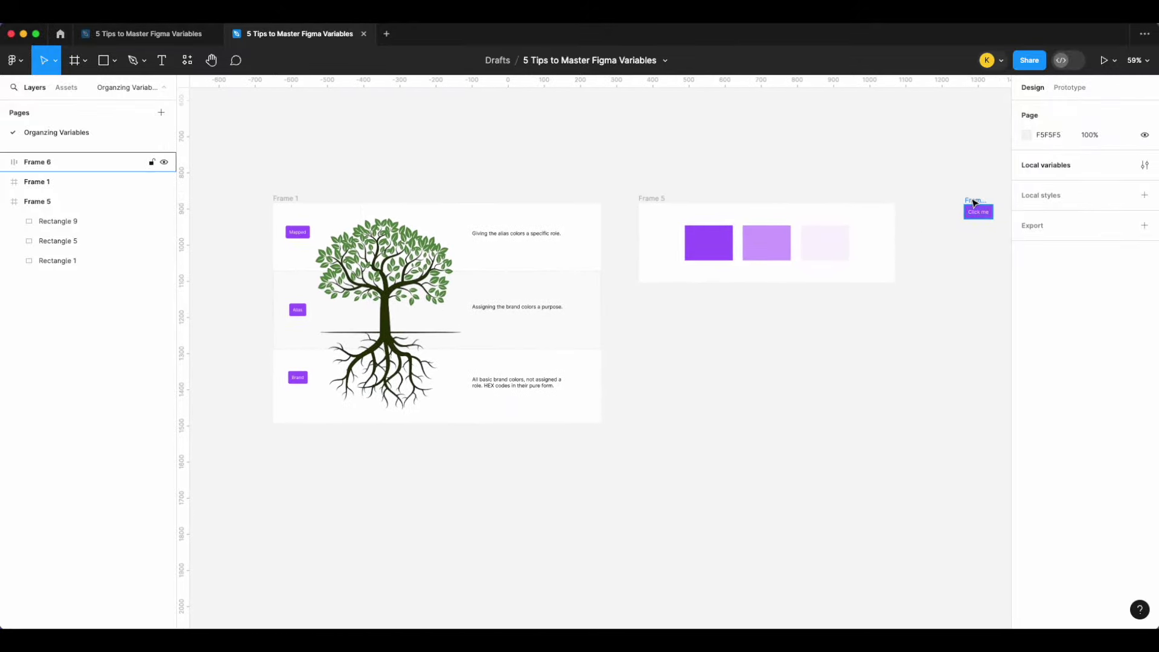
pyautogui.moveTo(975, 211); pyautogui.dragTo(935, 205)
pyautogui.click(843, 343)
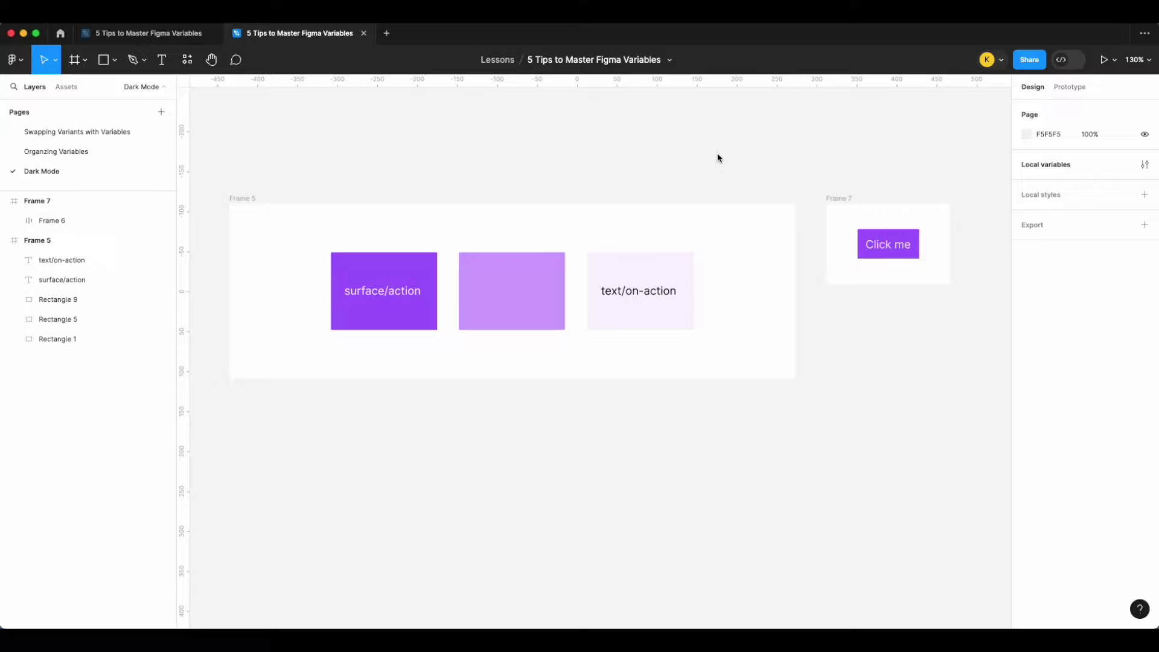
# Step: Open the local variables on the Dark Mode page and compare the Mapped surface/action and text/on-action variables with the swatches and "Click me" button
pyautogui.scroll(-1, 717, 153)
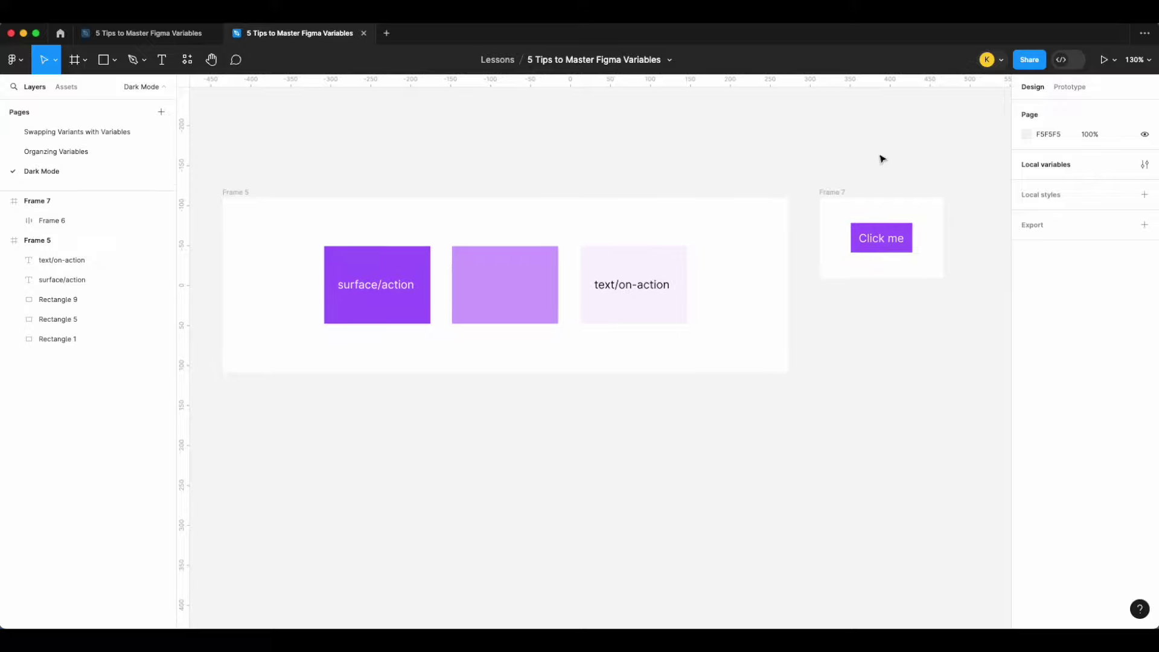
pyautogui.click(1142, 166)
pyautogui.hscroll(2, 846, 422)
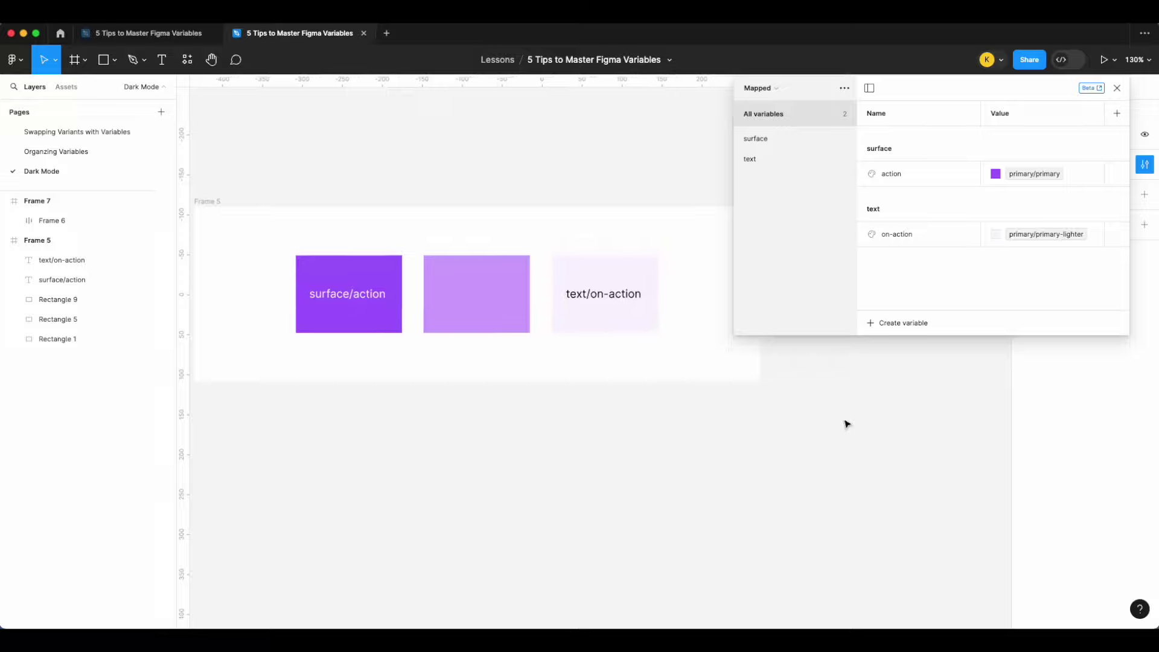
pyautogui.click(633, 328)
pyautogui.hscroll(3, 633, 301)
pyautogui.click(621, 222)
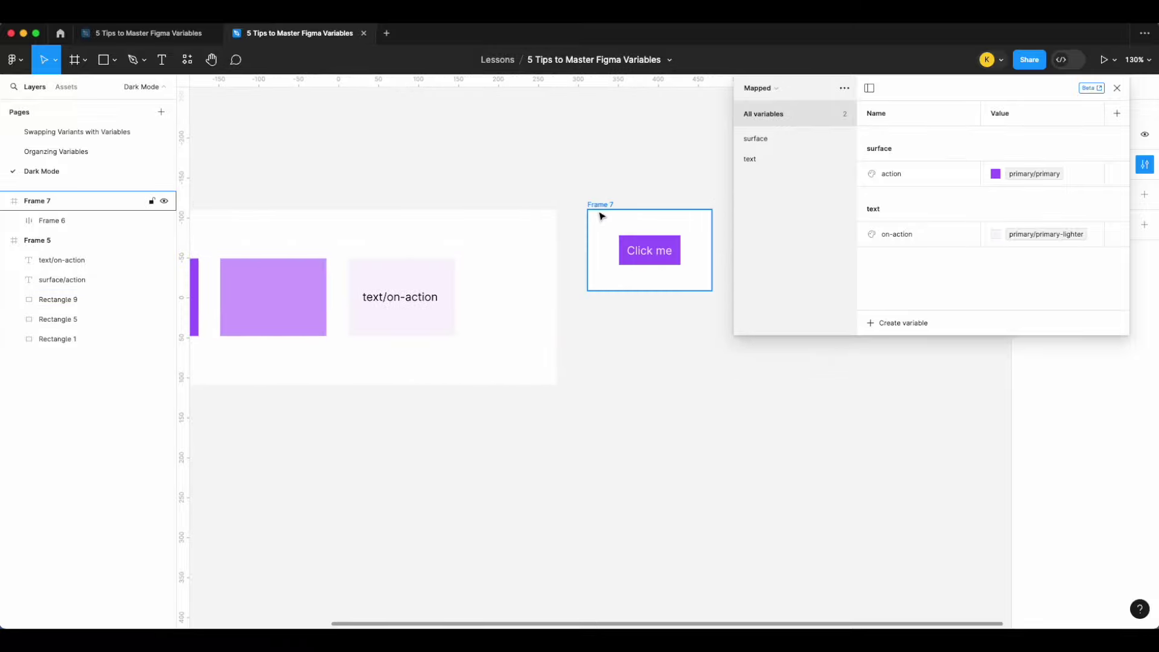
pyautogui.hscroll(1, 601, 226)
pyautogui.click(599, 254)
pyautogui.click(724, 251)
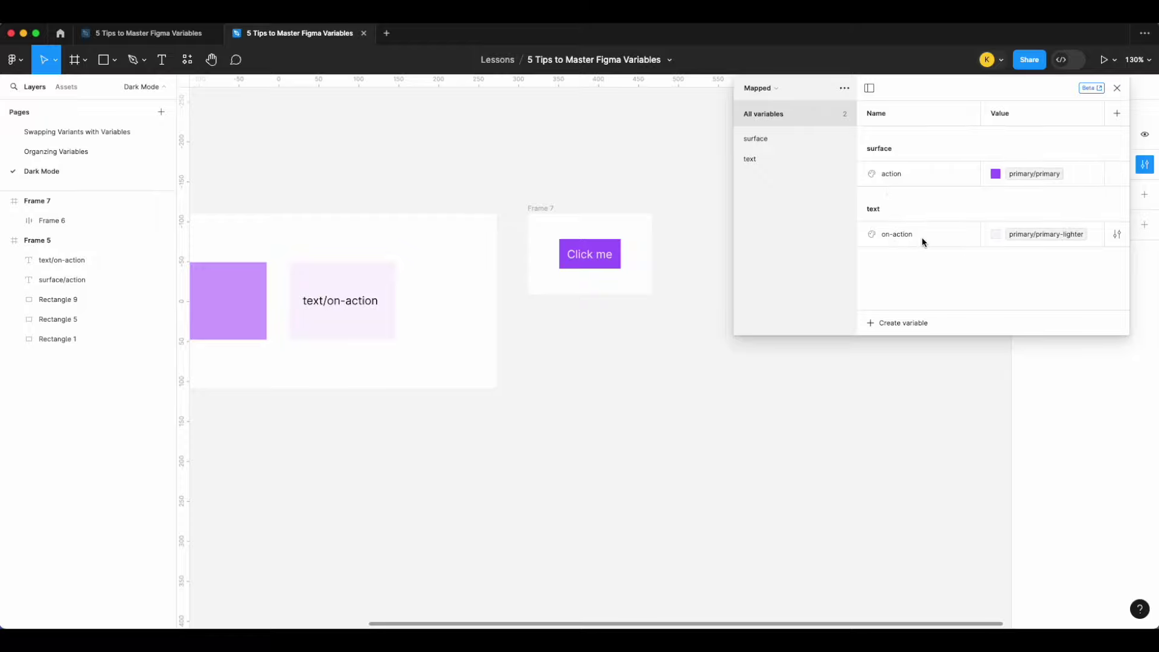
pyautogui.hscroll(-10, 747, 414)
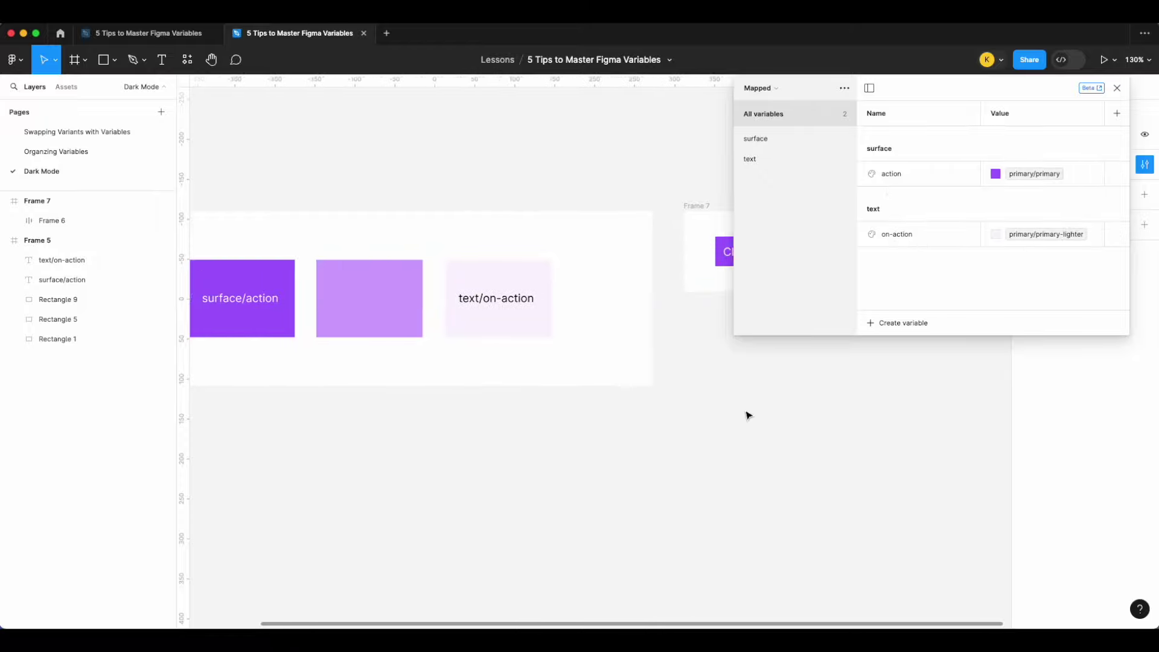
pyautogui.click(452, 329)
pyautogui.click(385, 287)
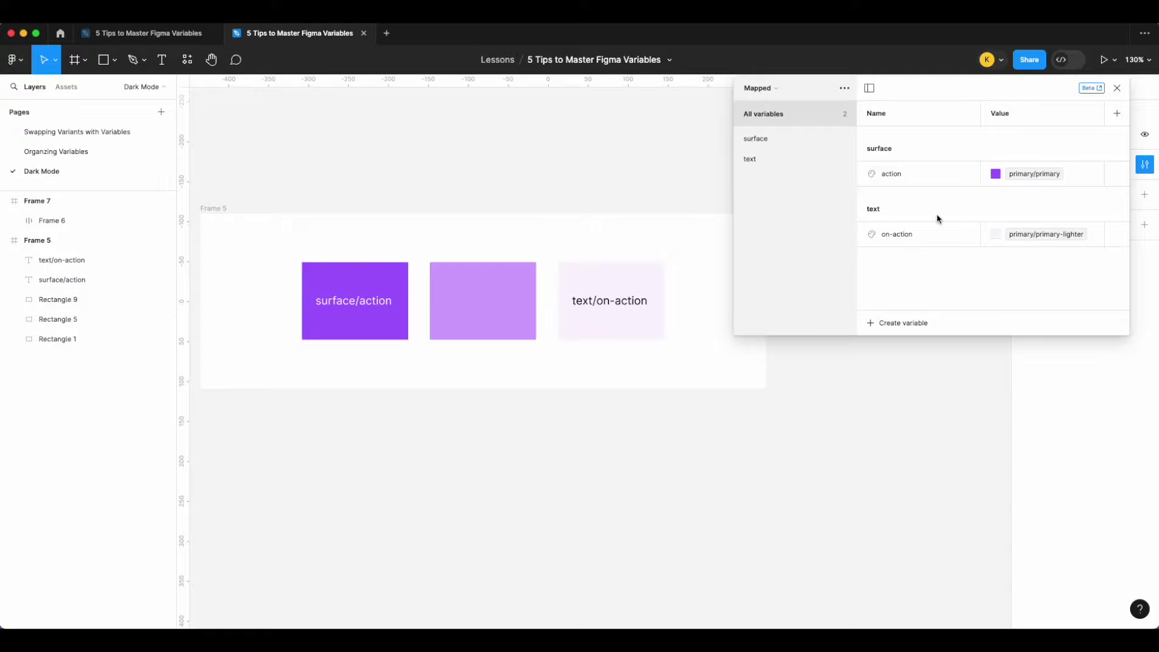
# Step: Add a second mode to the Mapped collection and widen the variables window to fit both mode columns
pyautogui.click(1116, 114)
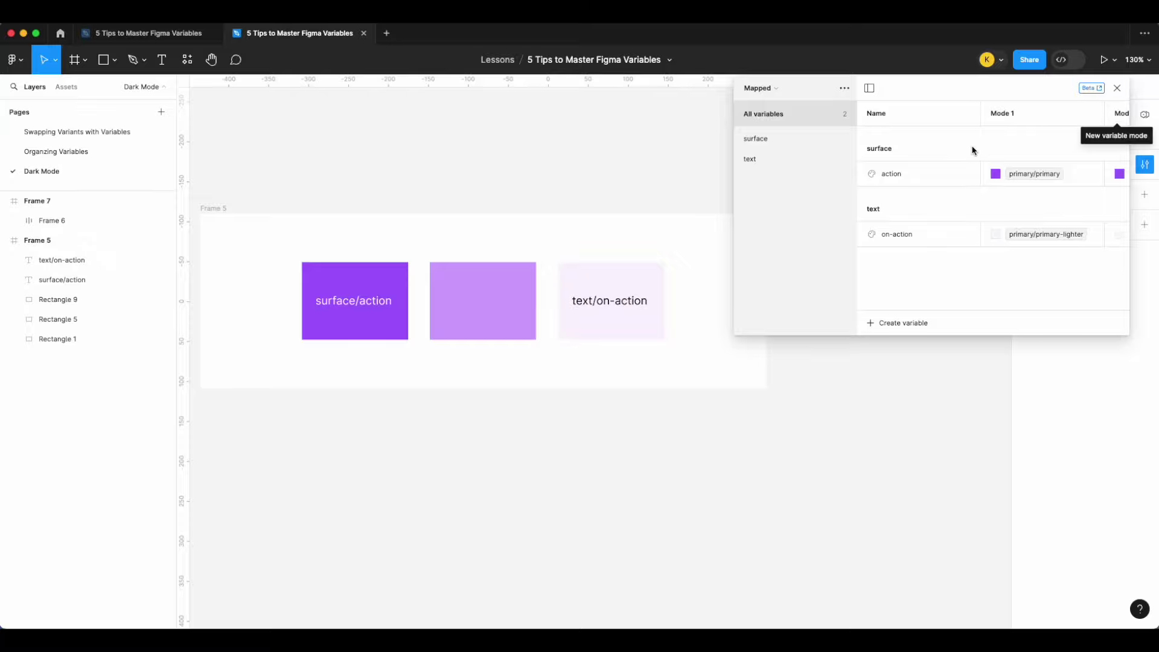
pyautogui.hscroll(3, 969, 150)
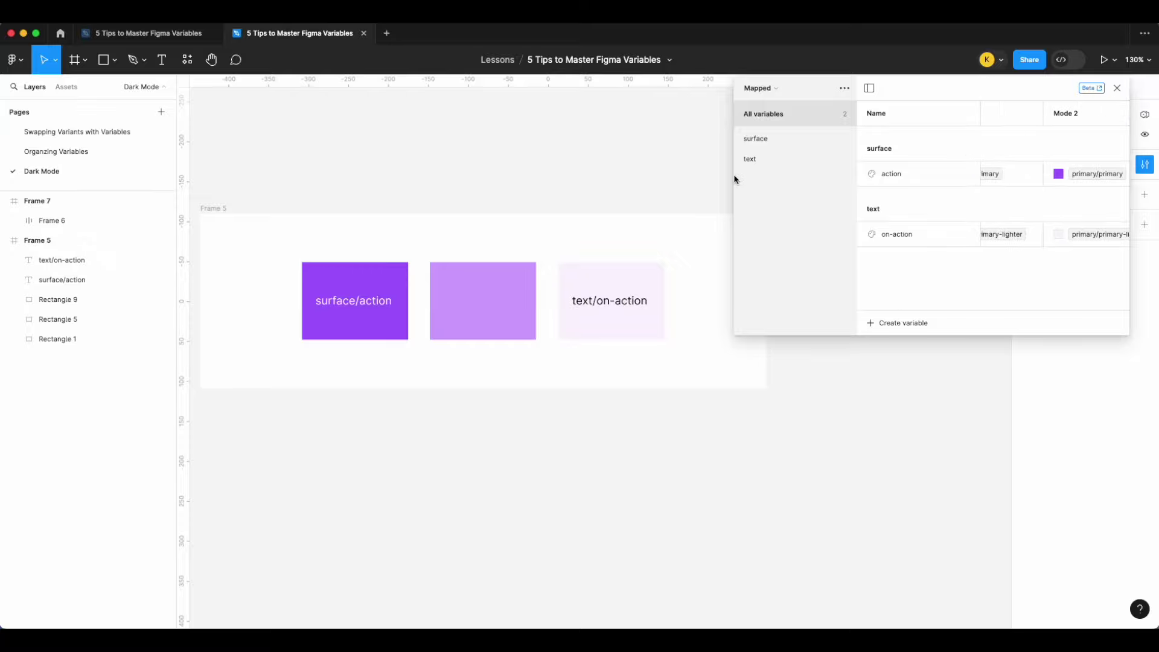
pyautogui.moveTo(730, 308); pyautogui.dragTo(566, 309)
# Step: Rename the Mapped collection's first mode to "light" and its second mode to "dark"
pyautogui.doubleClick(840, 116)
pyautogui.write('light')
pyautogui.press('Return')
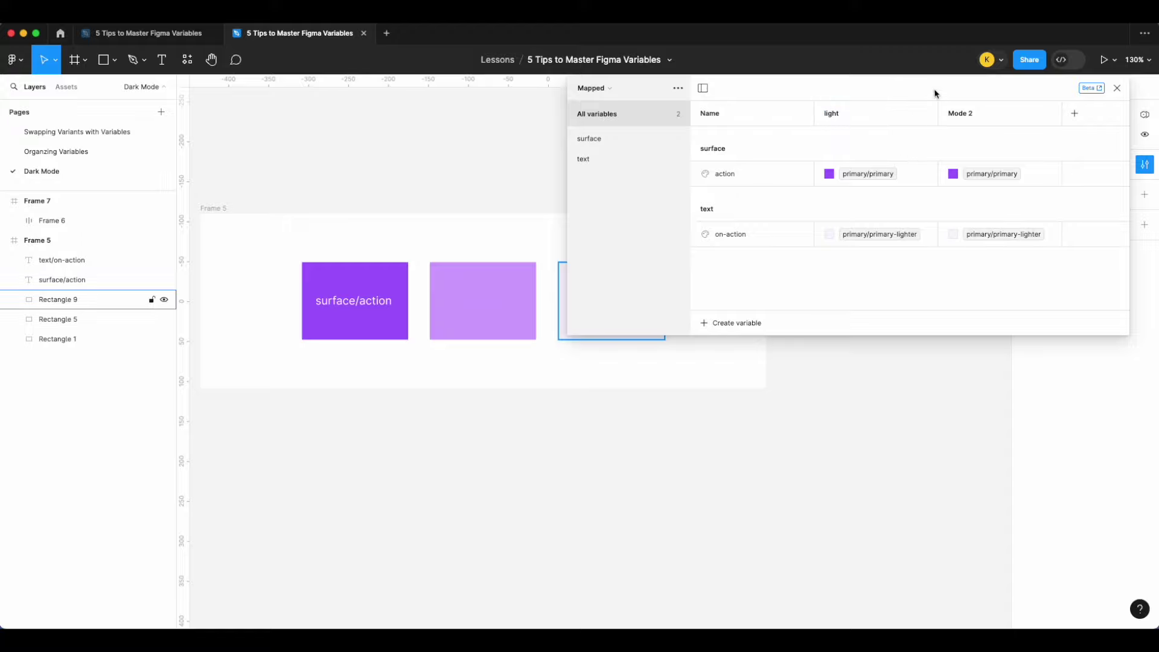
pyautogui.doubleClick(962, 114)
pyautogui.write('dark')
pyautogui.press('Return')
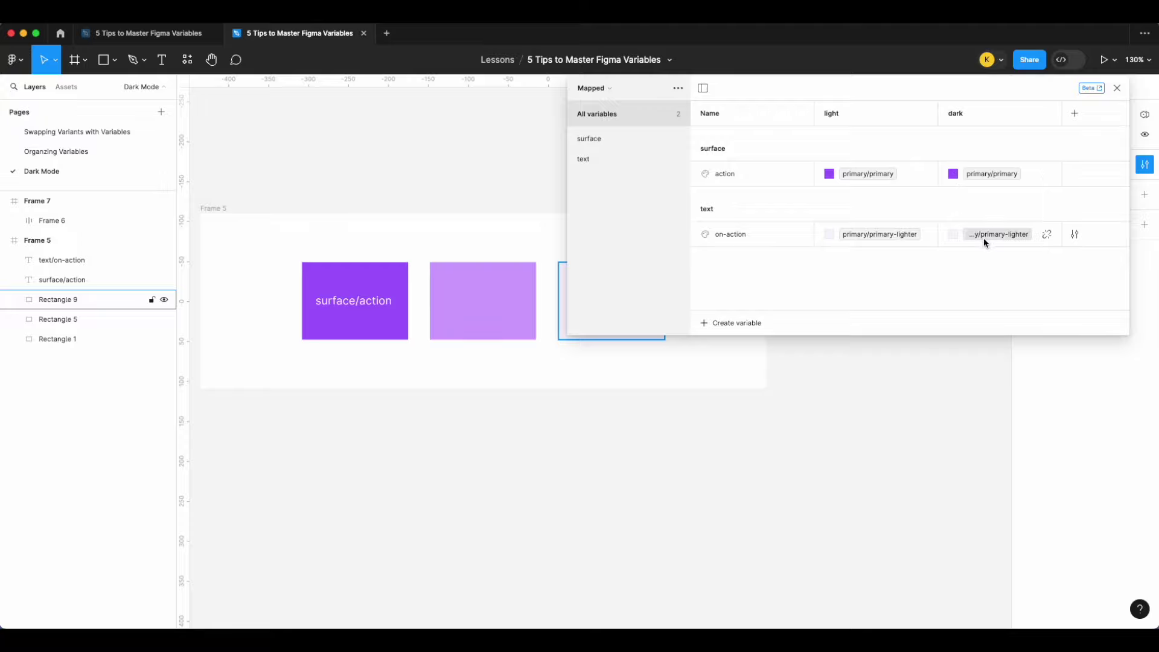
# Step: Set the dark mode value of surface/action to the alias primary/primary-lighter
pyautogui.click(952, 174)
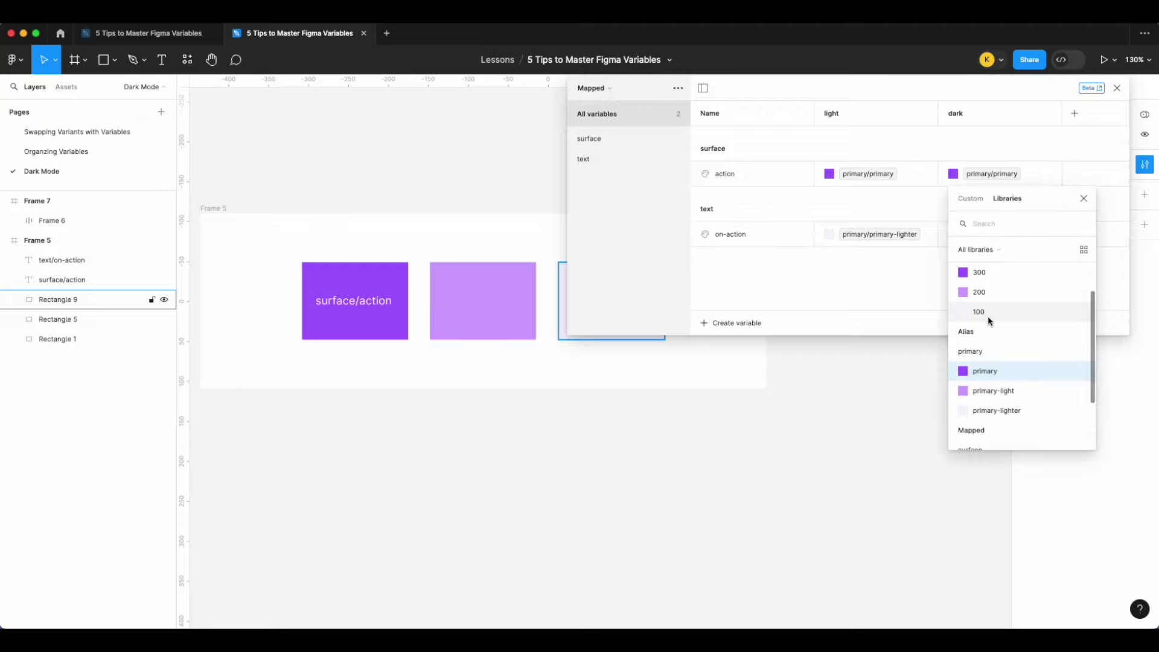
pyautogui.scroll(-1, 988, 316)
pyautogui.click(998, 387)
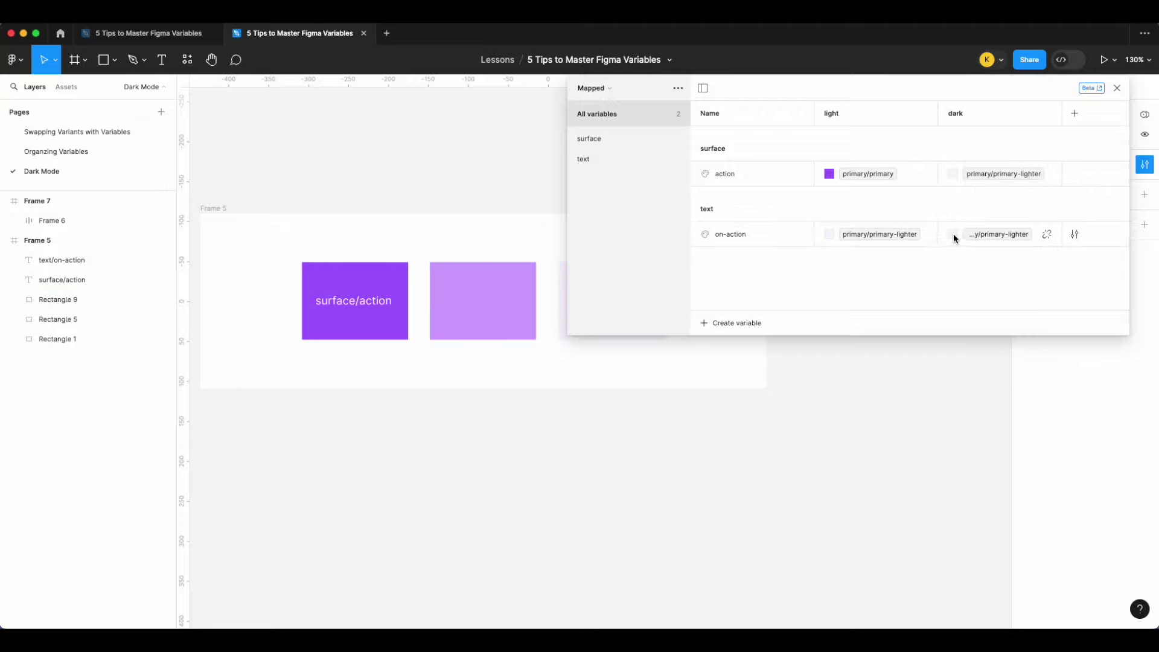
# Step: Set the dark mode value of text/on-action to the alias primary/primary and close the variables window
pyautogui.hscroll(4, 866, 422)
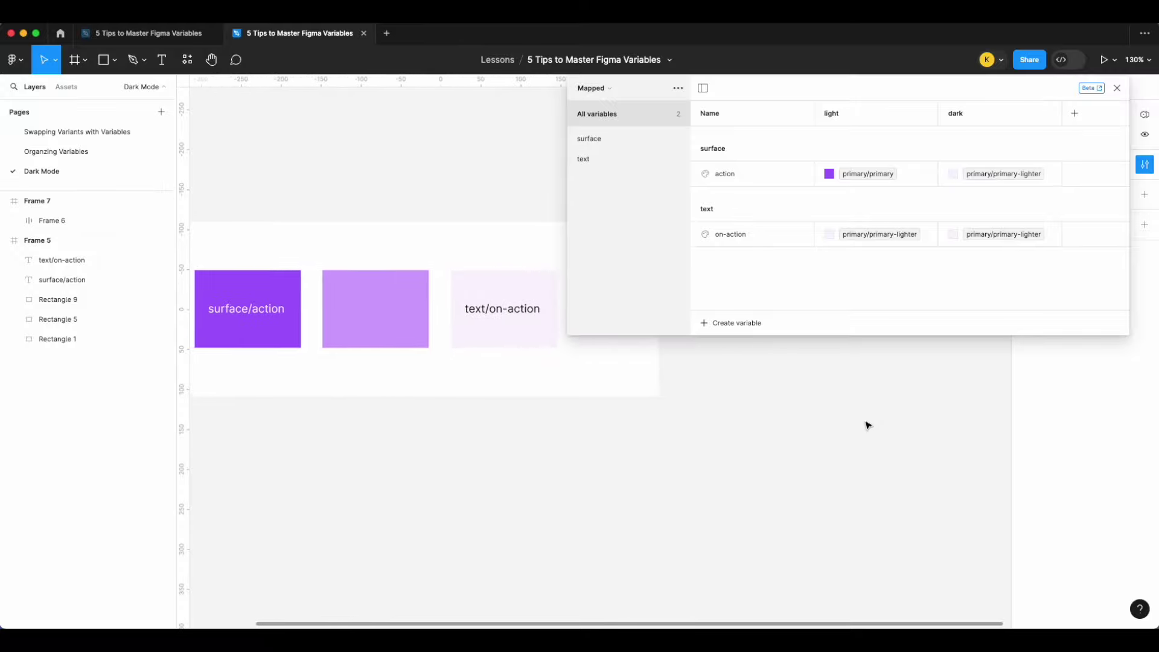
pyautogui.click(953, 235)
pyautogui.scroll(-1, 996, 458)
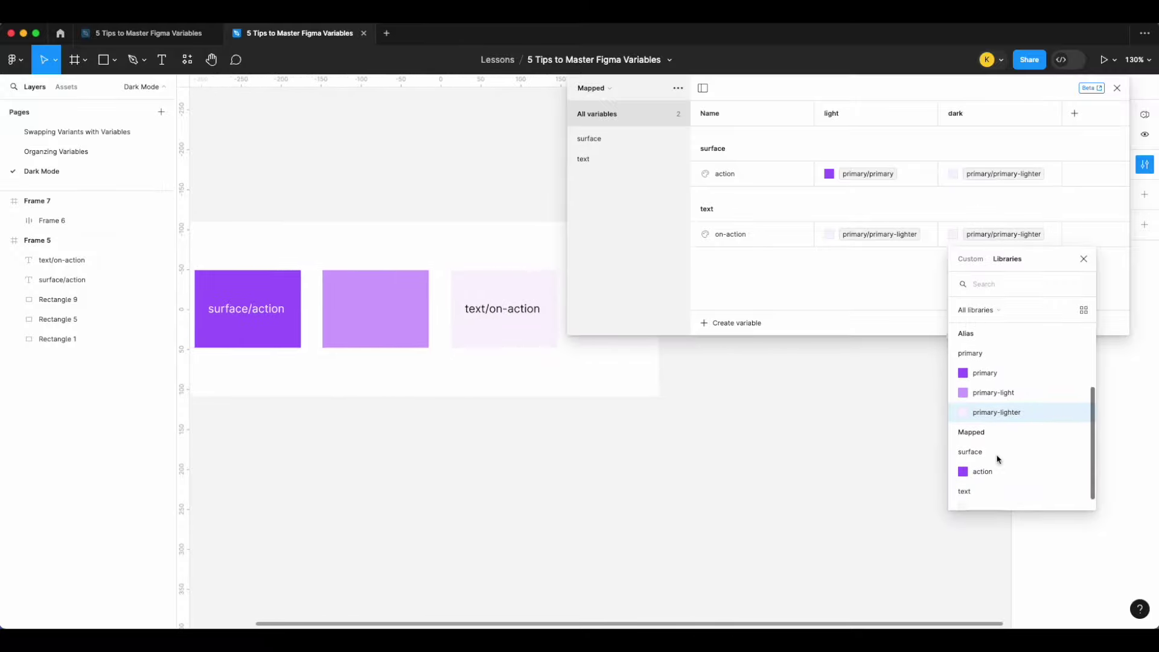
pyautogui.scroll(-1, 1001, 375)
pyautogui.click(1003, 366)
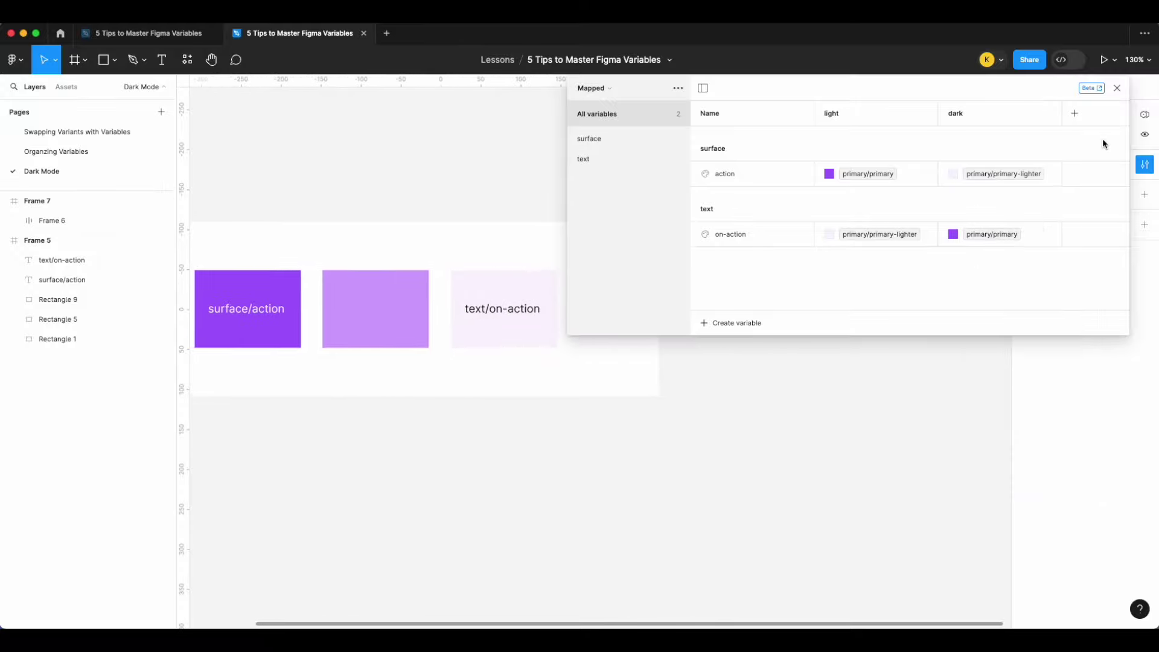
pyautogui.click(1117, 88)
# Step: Apply the light mode of the Mapped collection to Frame 7, which holds the "Click me" button
pyautogui.hscroll(3, 742, 250)
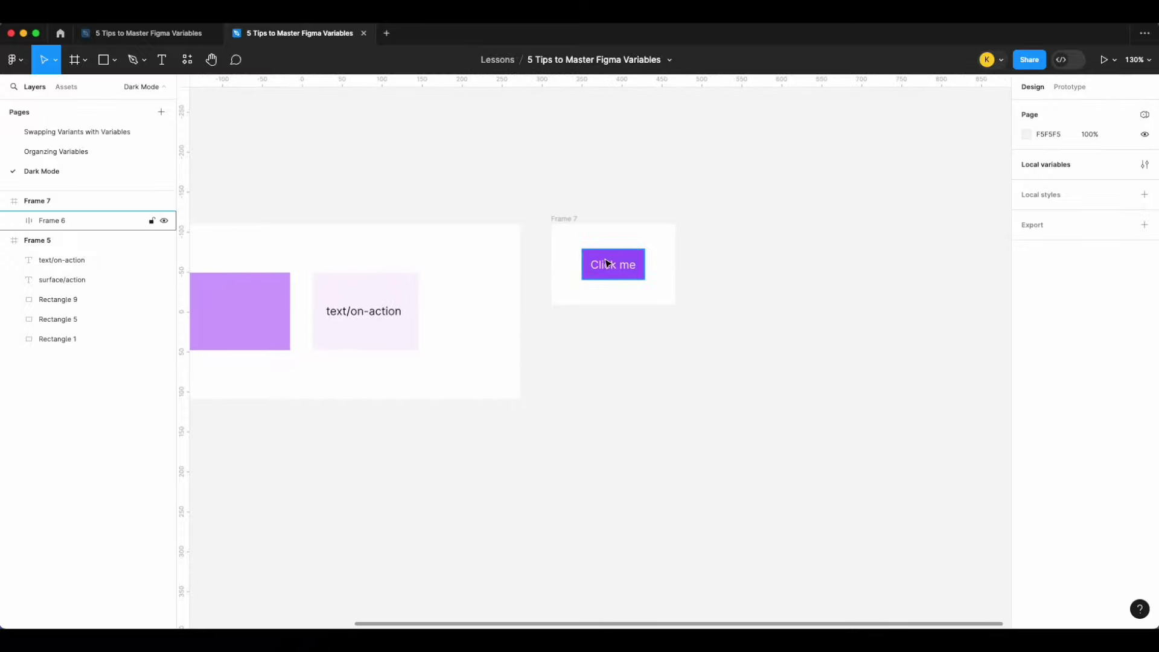
pyautogui.click(561, 230)
pyautogui.click(1143, 308)
pyautogui.moveTo(1122, 349)
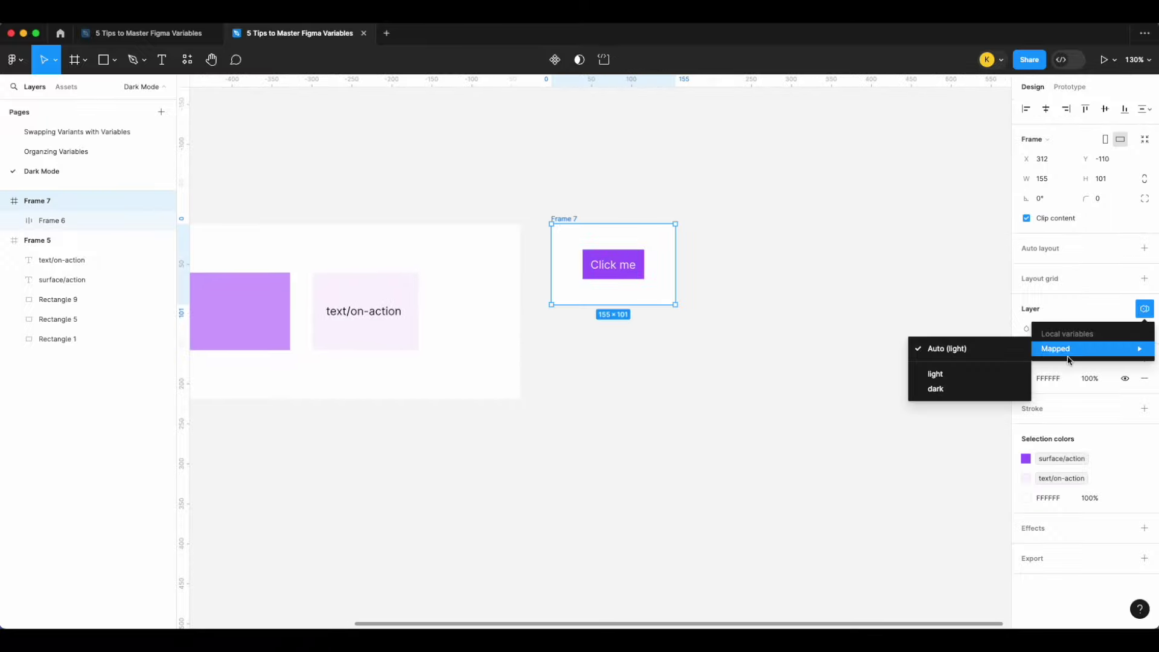
pyautogui.click(961, 377)
pyautogui.click(830, 292)
pyautogui.hscroll(3, 563, 251)
pyautogui.click(453, 218)
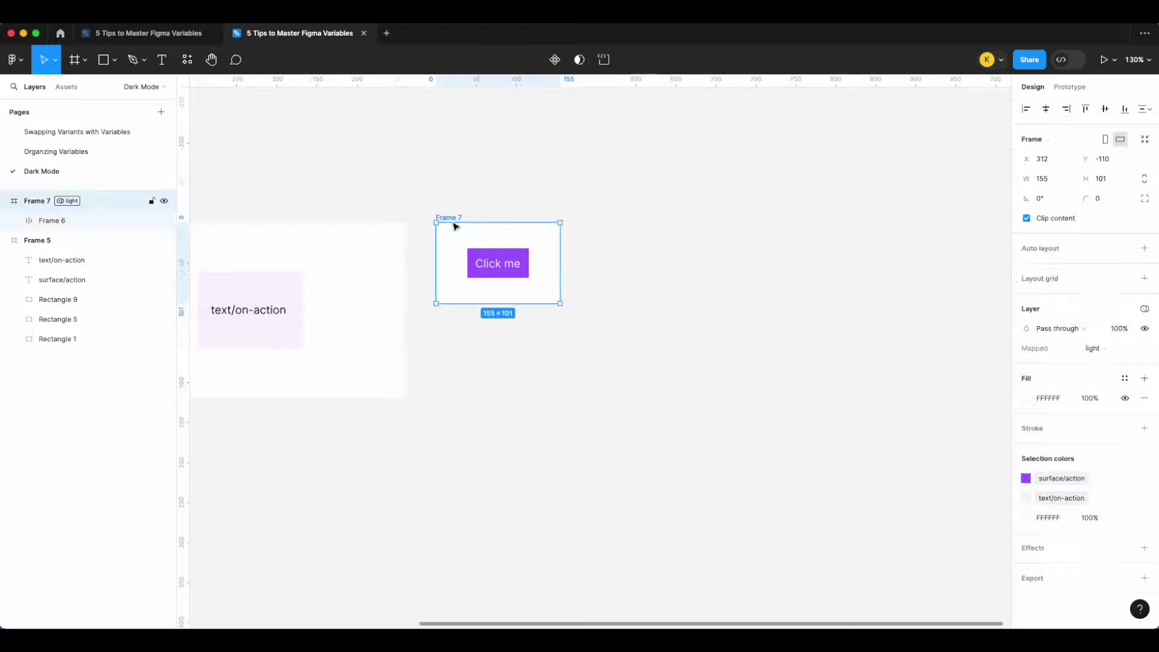
# Step: Duplicate Frame 7 beside the original and set the copy's fill to black, 000000
pyautogui.press('super+d')
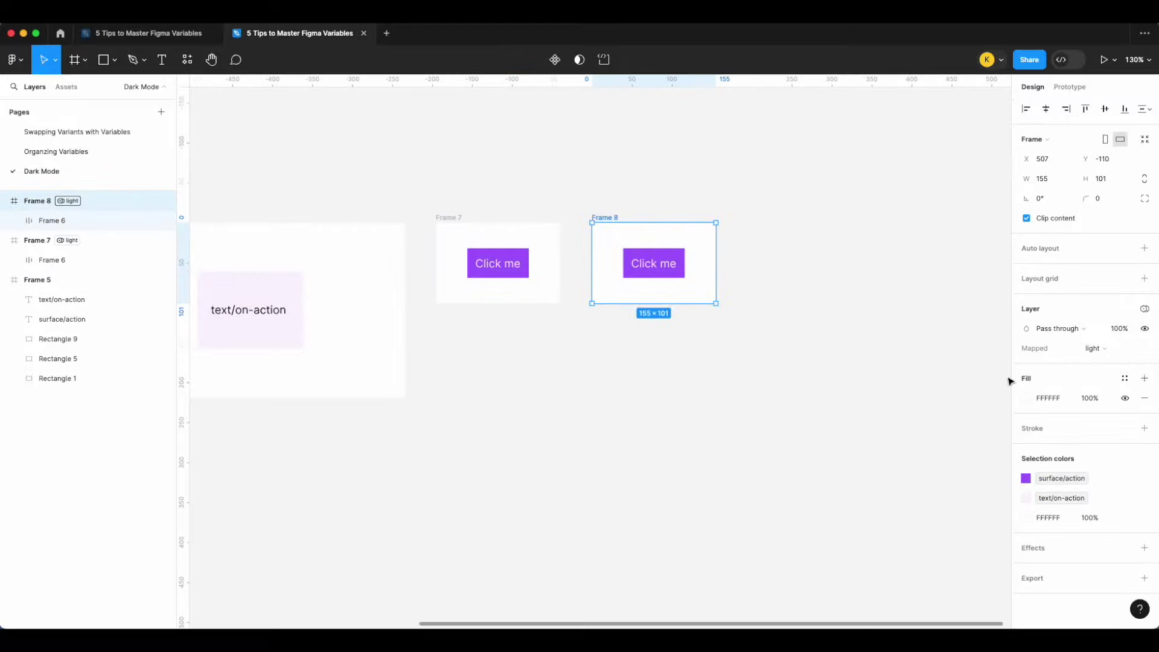
pyautogui.click(1026, 398)
pyautogui.write('2C2C2C')
pyautogui.press('Return')
pyautogui.moveTo(807, 445); pyautogui.dragTo(760, 463)
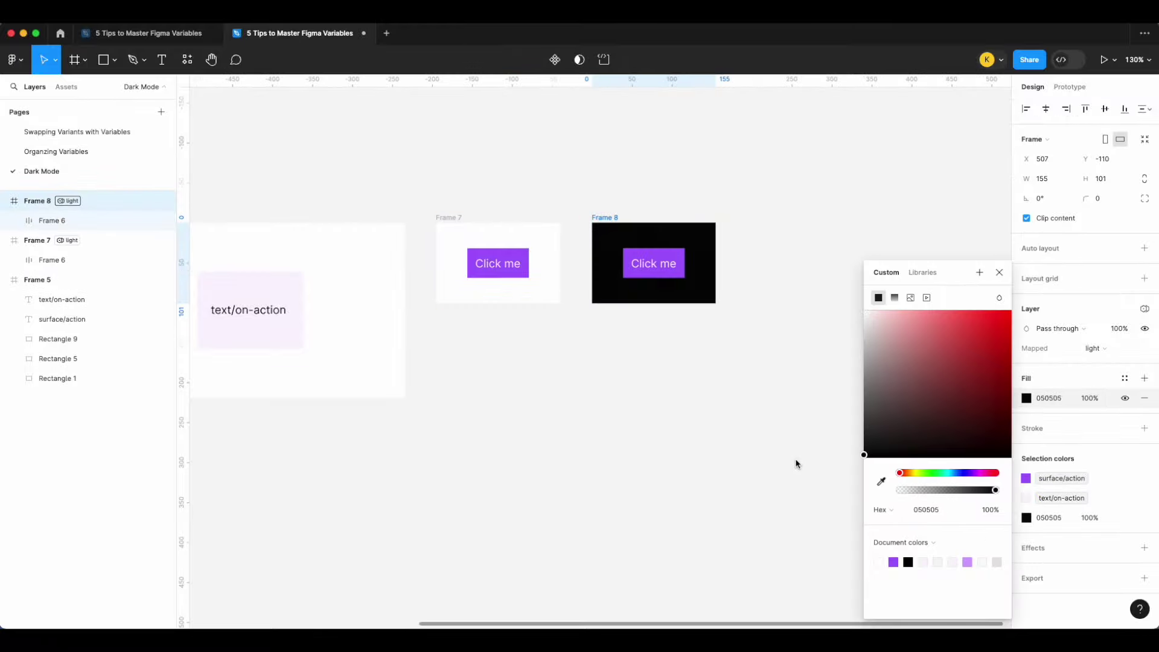
# Step: Apply the dark mode of the Mapped collection to the black duplicate frame and deselect it
pyautogui.click(1101, 352)
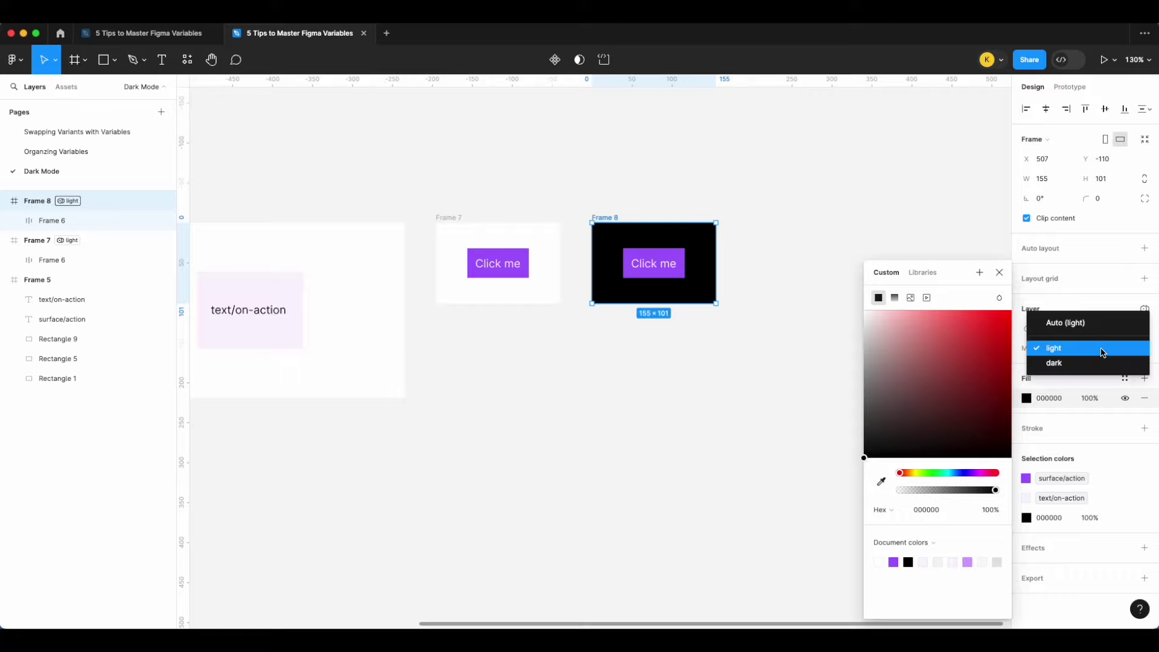
pyautogui.click(1053, 362)
pyautogui.click(778, 309)
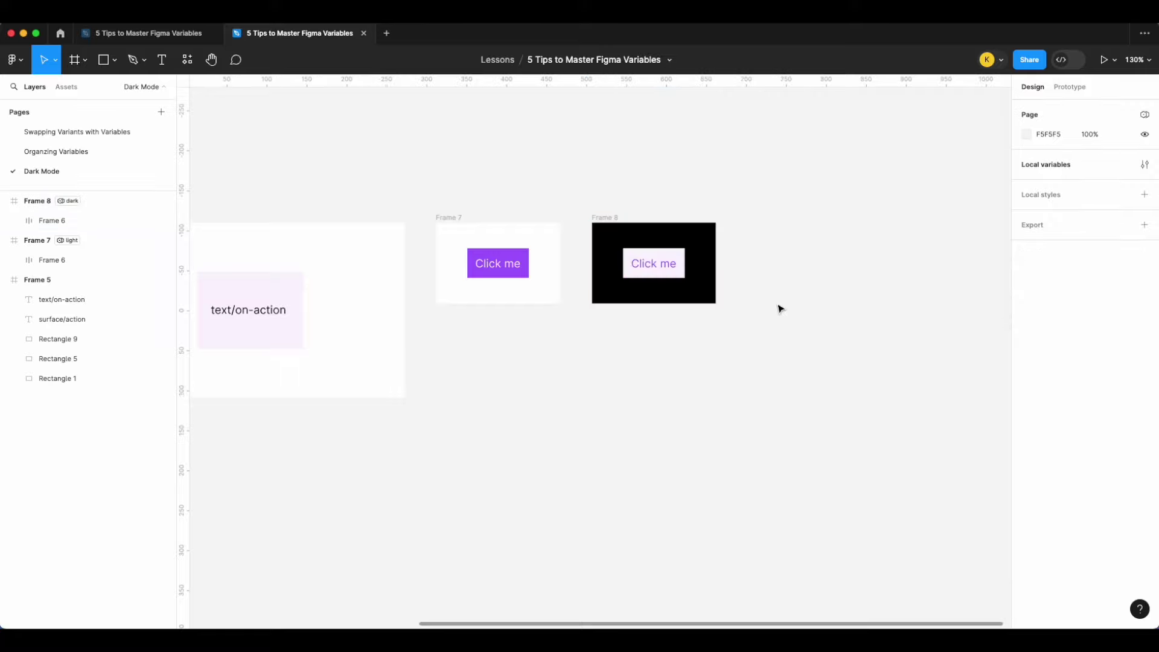
# Step: Switch to the UI Collective website in Chrome and look through its home page, including the free resources section
pyautogui.scroll(5, 778, 309)
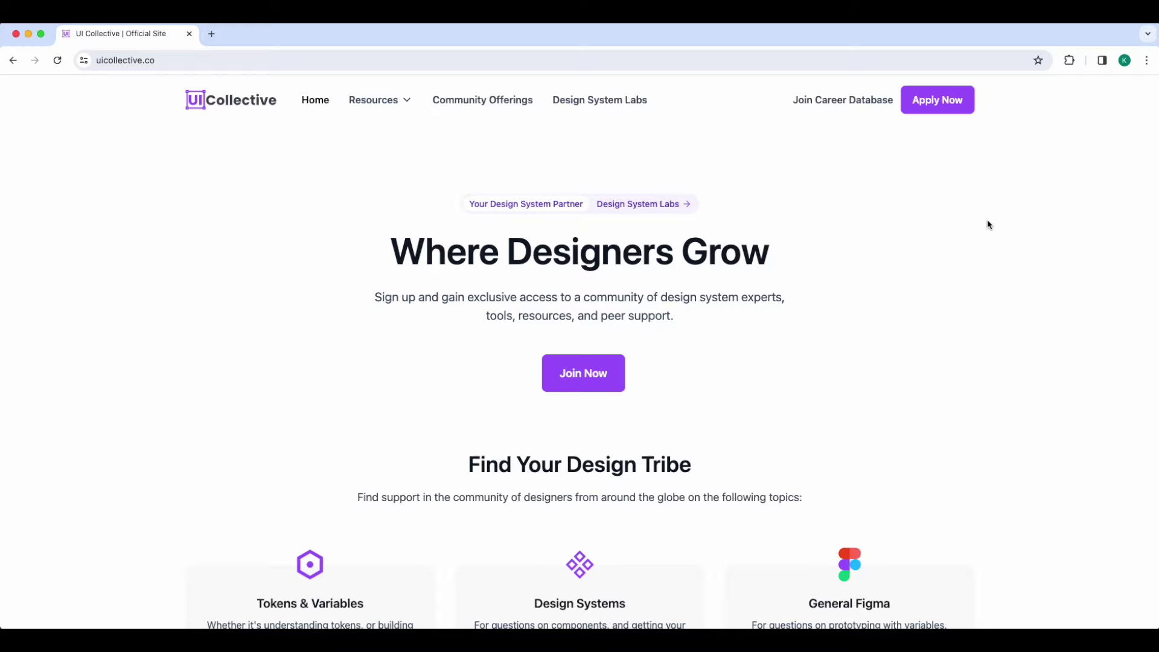
pyautogui.scroll(-20, 988, 224)
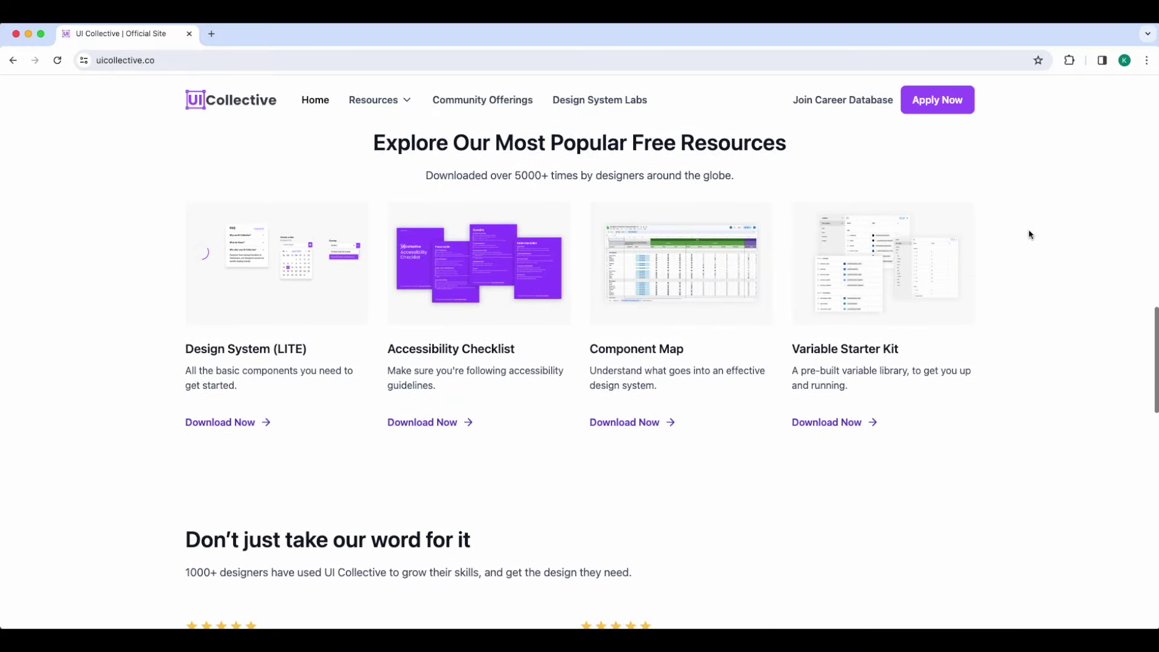
pyautogui.scroll(1, 1030, 234)
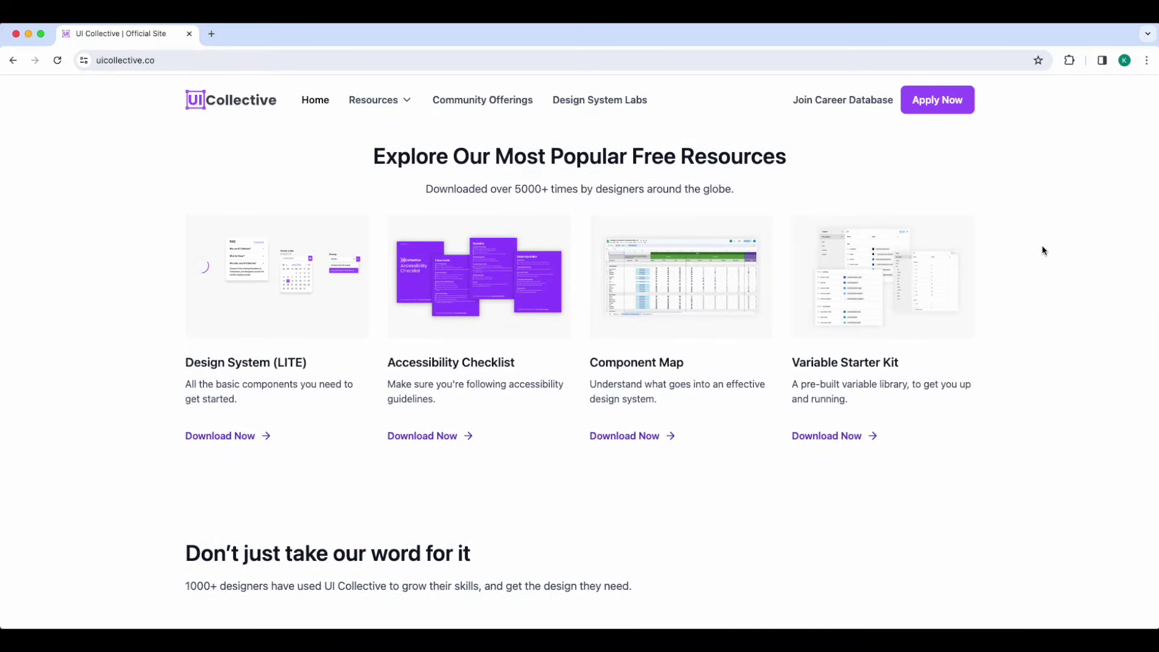
pyautogui.scroll(20, 1042, 247)
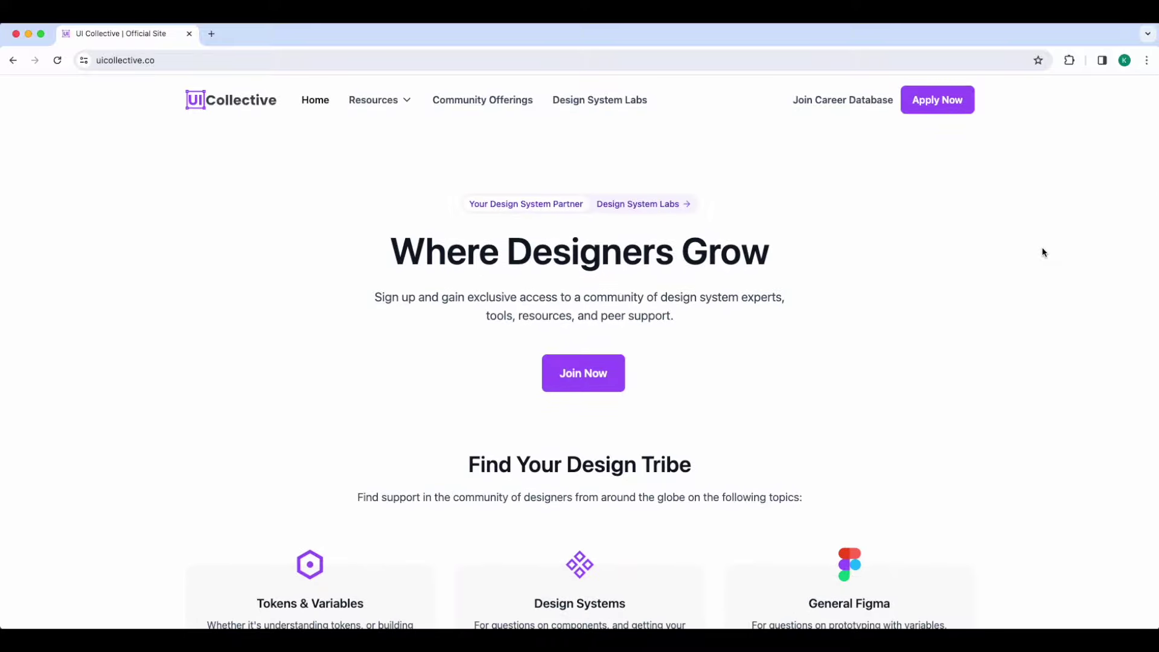